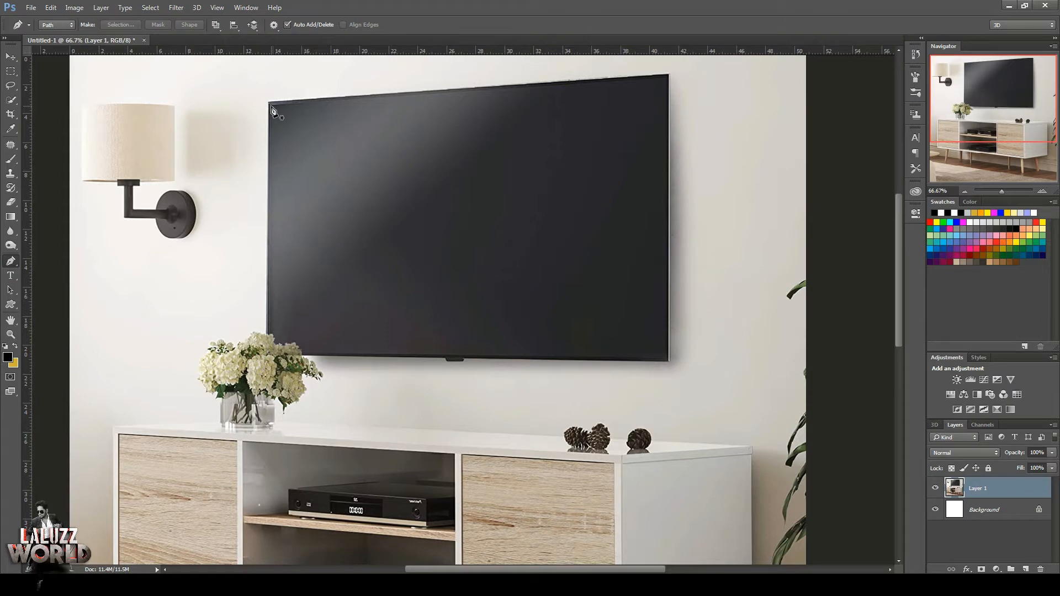
# Trace a Pen path along the inner top, right and bottom edges of the TV screen, ending beside the flowers.
pyautogui.click(270, 105)
pyautogui.click(667, 79)
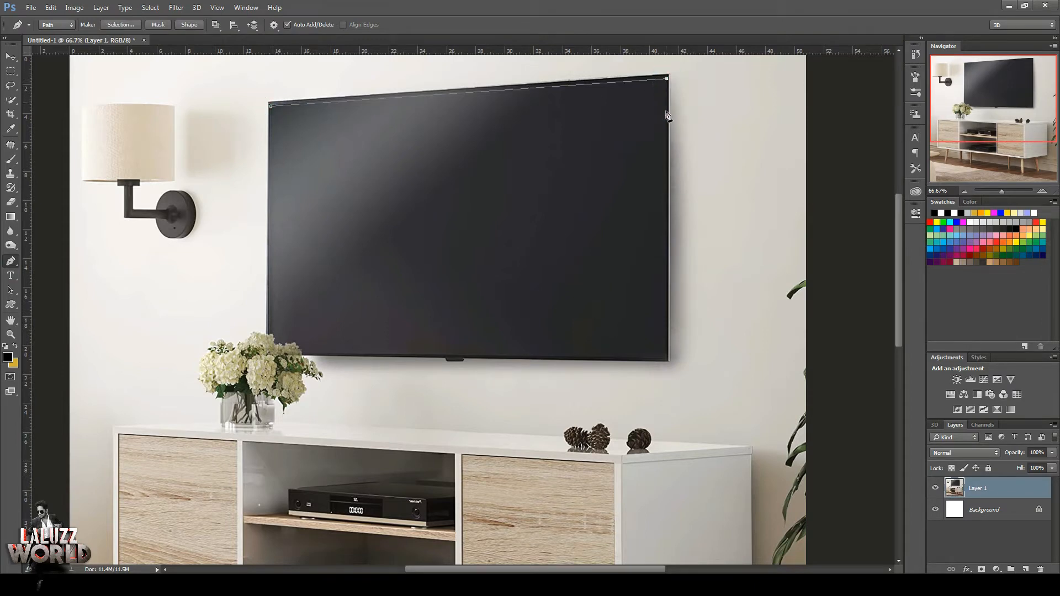
pyautogui.click(667, 357)
pyautogui.click(303, 356)
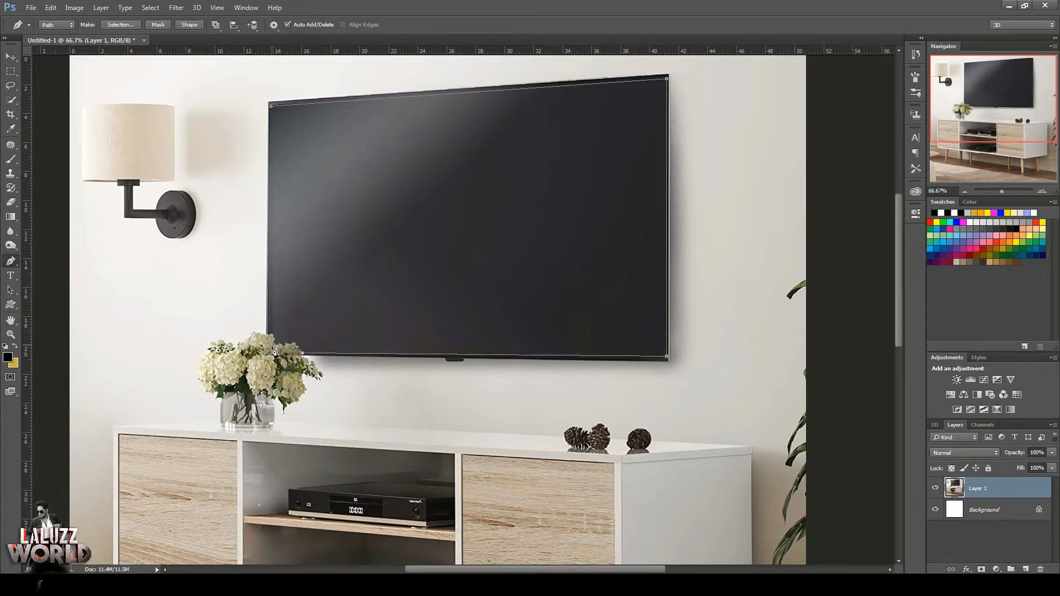
# Continue the path around the flower petals that overlap the lower-left corner of the TV screen.
pyautogui.click(1042, 191)
pyautogui.click(1042, 191)
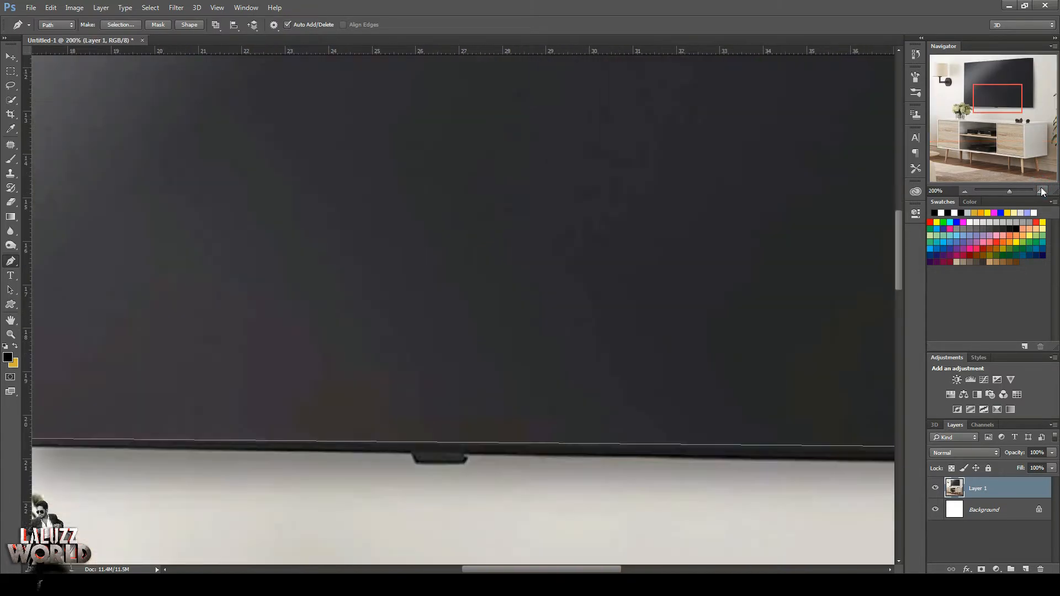
pyautogui.moveTo(994, 98); pyautogui.dragTo(961, 100)
pyautogui.click(587, 404)
pyautogui.click(585, 400)
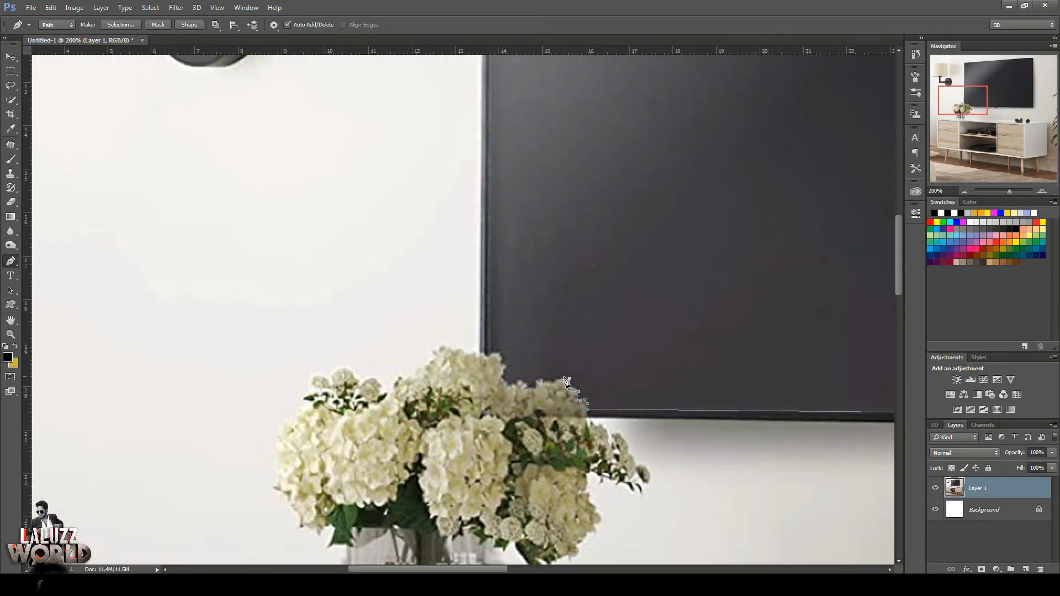
pyautogui.click(564, 377)
pyautogui.click(558, 380)
pyautogui.click(553, 382)
pyautogui.click(548, 382)
pyautogui.click(544, 382)
pyautogui.click(540, 378)
pyautogui.click(536, 380)
pyautogui.click(537, 385)
pyautogui.click(527, 381)
pyautogui.click(518, 383)
pyautogui.click(505, 365)
pyautogui.click(501, 354)
pyautogui.click(489, 352)
# Close the path at the TV screen's upper-left corner and convert it to a selection.
pyautogui.moveTo(974, 96); pyautogui.dragTo(975, 76)
pyautogui.click(964, 191)
pyautogui.click(965, 191)
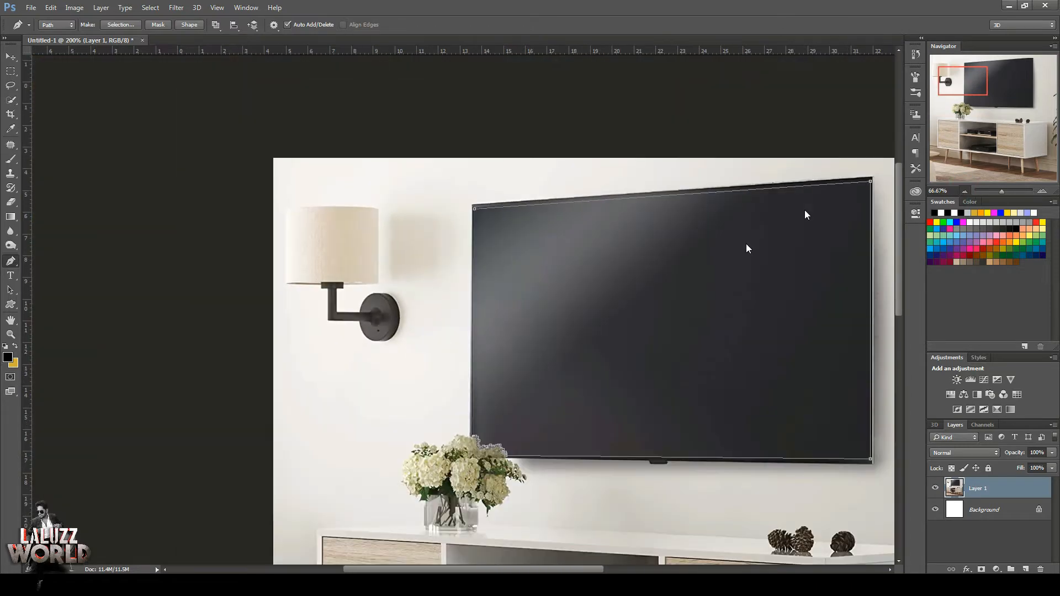
pyautogui.click(474, 211)
pyautogui.hotkey('ctrl', 'Return')
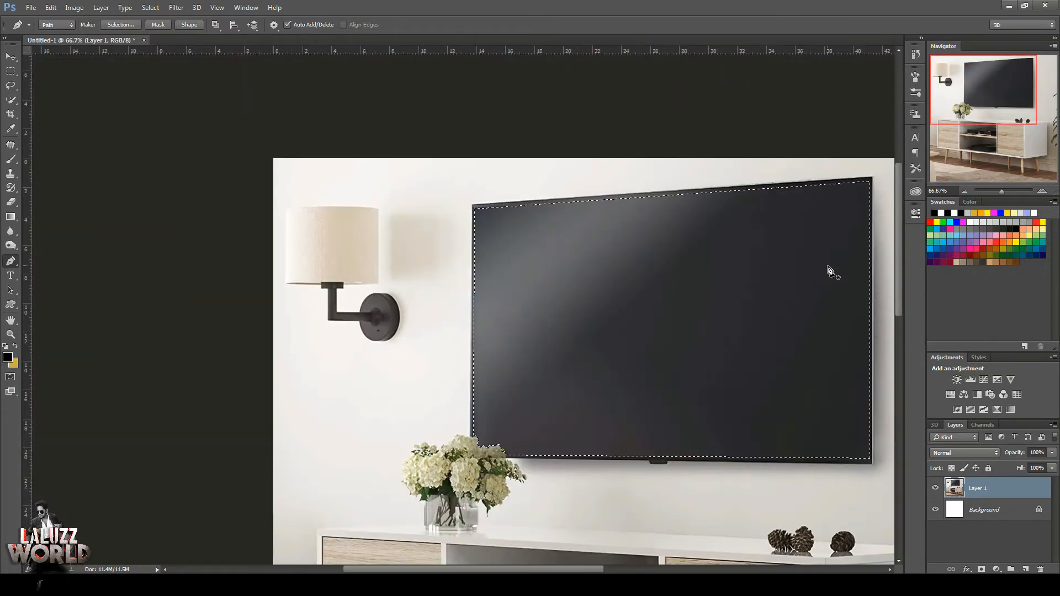
# Add a black 000000 Solid Color fill layer over the selected TV screen area.
pyautogui.click(995, 569)
pyautogui.click(985, 331)
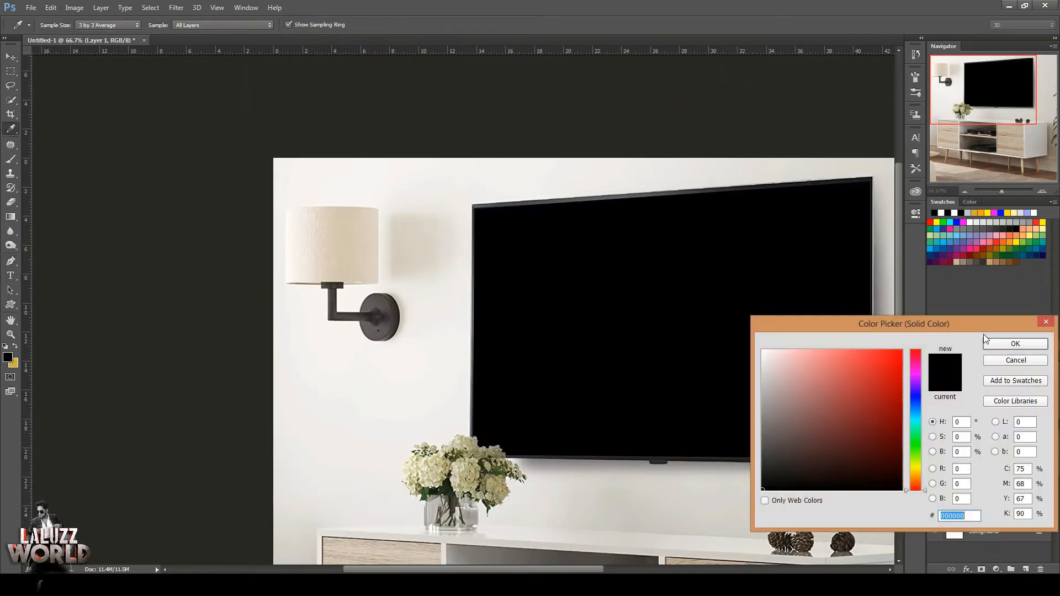
pyautogui.click(1026, 343)
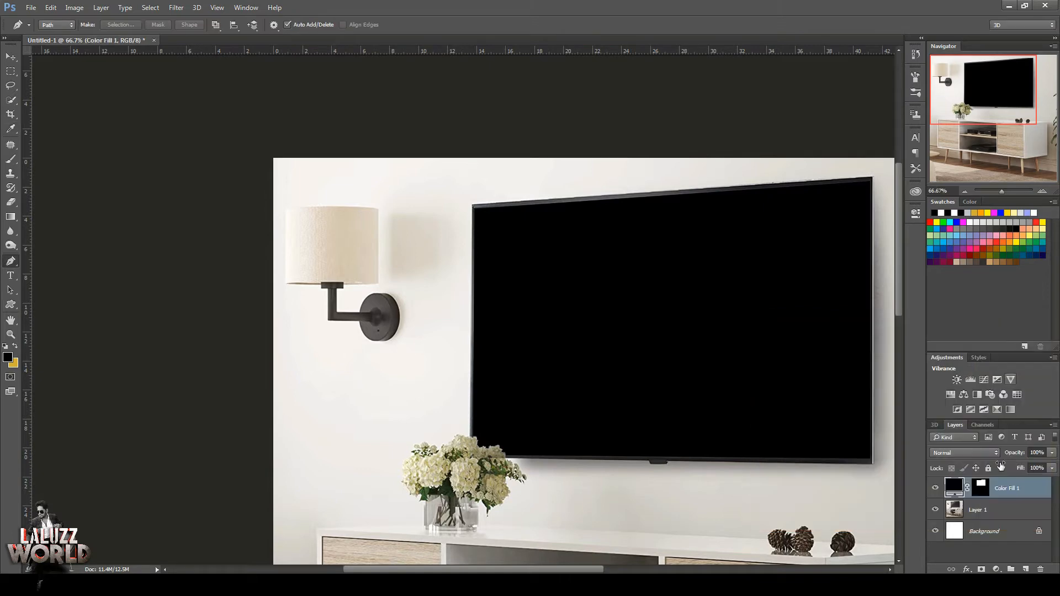
# Rasterize the black fill layer and apply its layer mask.
pyautogui.rightClick(979, 480)
pyautogui.click(920, 492)
pyautogui.rightClick(980, 490)
pyautogui.click(985, 498)
pyautogui.click(982, 490)
pyautogui.rightClick(980, 488)
pyautogui.rightClick(1011, 489)
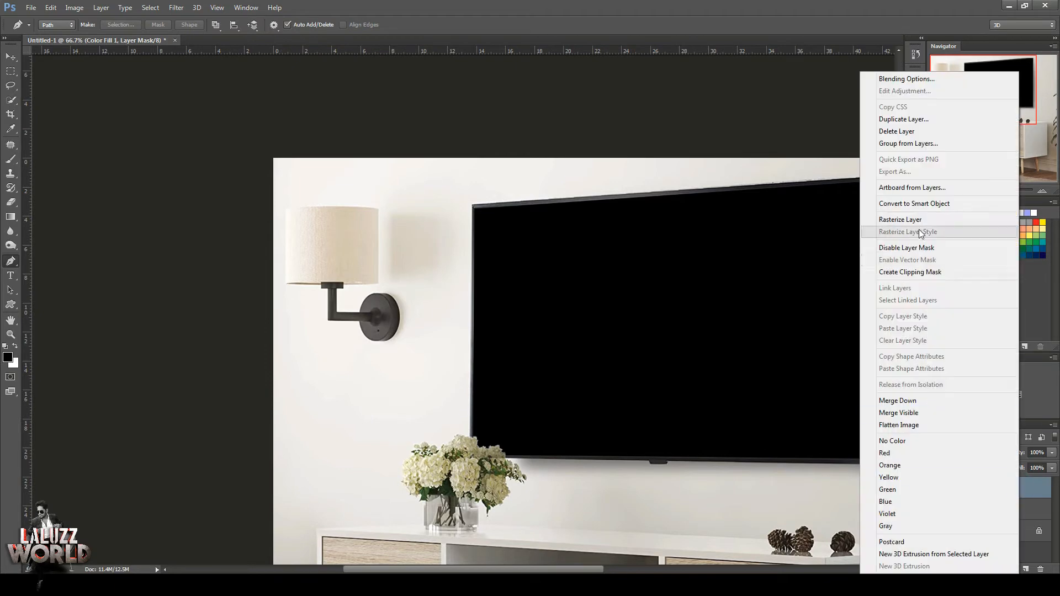
pyautogui.click(919, 221)
pyautogui.click(981, 488)
pyautogui.rightClick(980, 488)
pyautogui.click(951, 407)
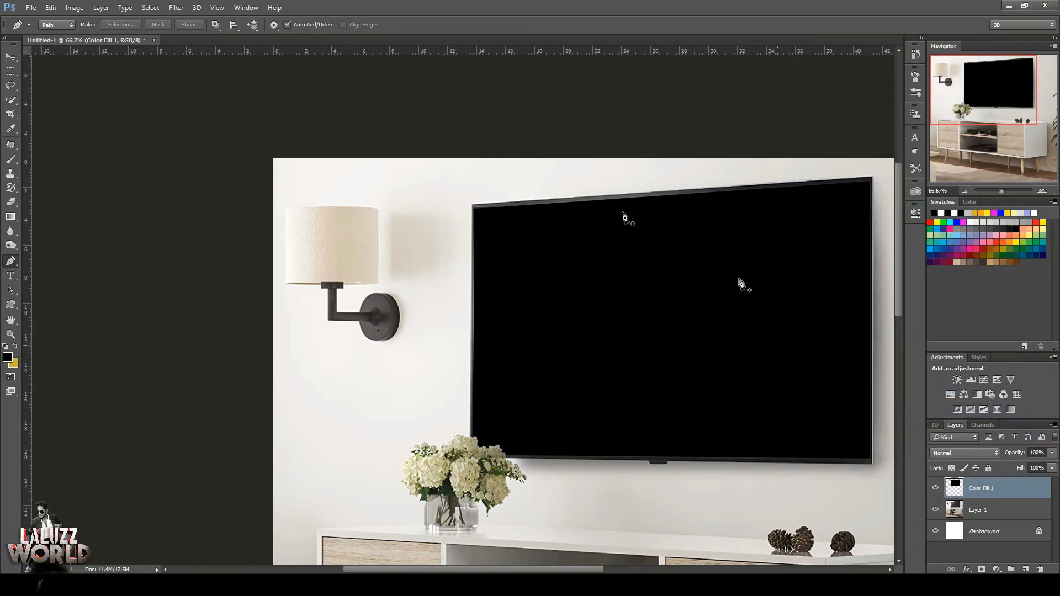
pyautogui.click(31, 8)
pyautogui.click(43, 31)
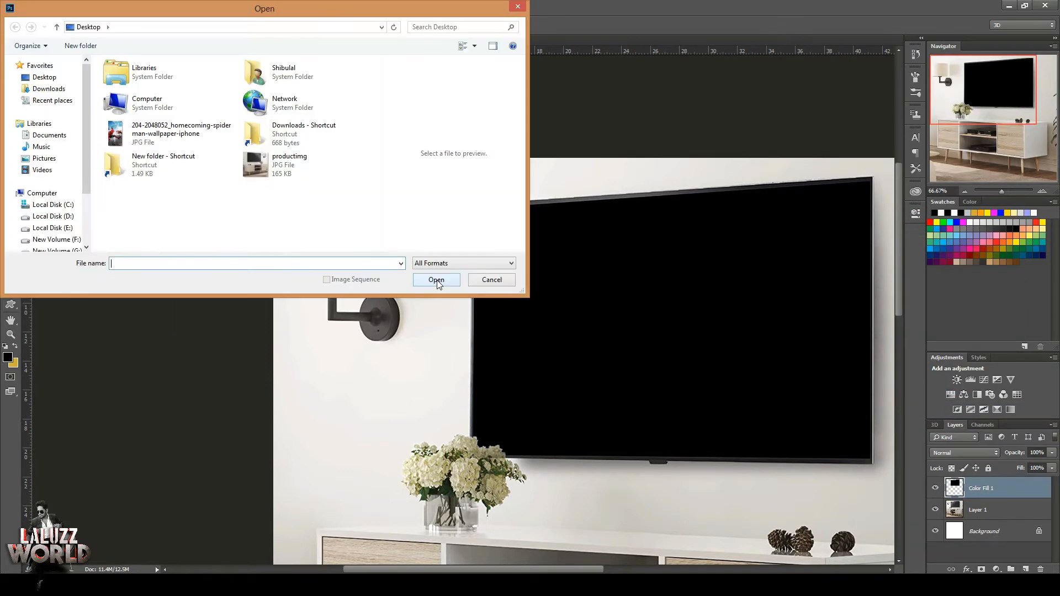
pyautogui.click(172, 138)
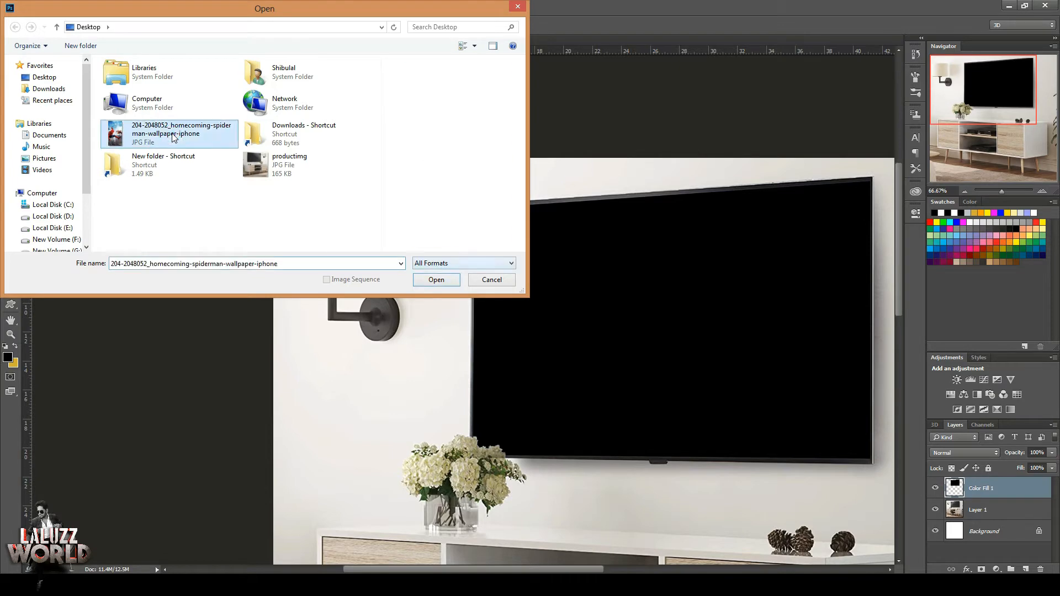
pyautogui.click(456, 280)
pyautogui.moveTo(317, 40); pyautogui.dragTo(697, 30)
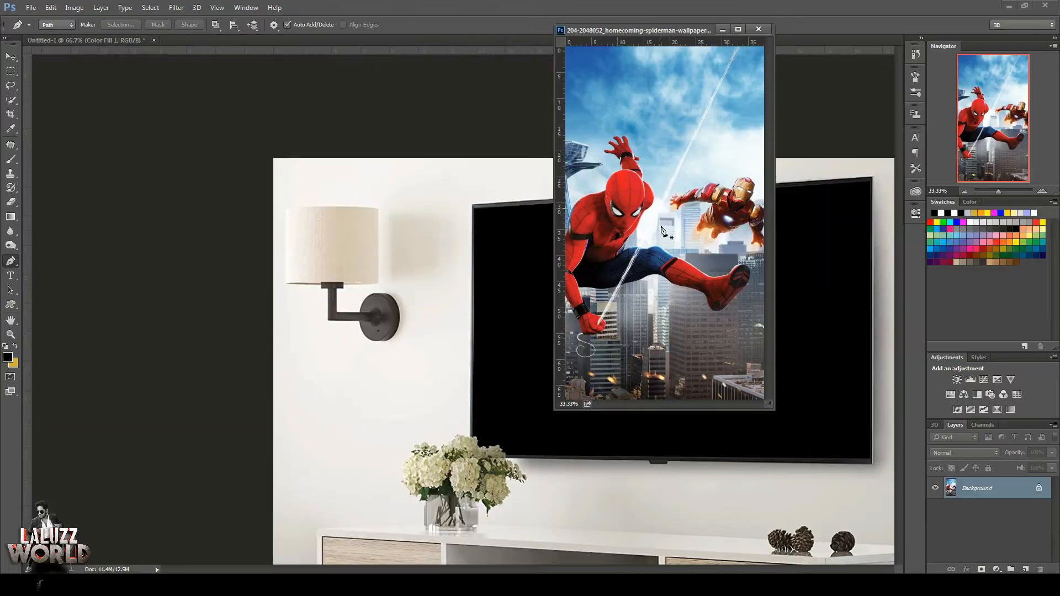
# Copy the Spider-Man wallpaper into the TV document as a new layer and close the wallpaper file.
pyautogui.click(624, 234)
pyautogui.hotkey('ctrl', 'z')
pyautogui.press('v')
pyautogui.moveTo(690, 274); pyautogui.dragTo(575, 449)
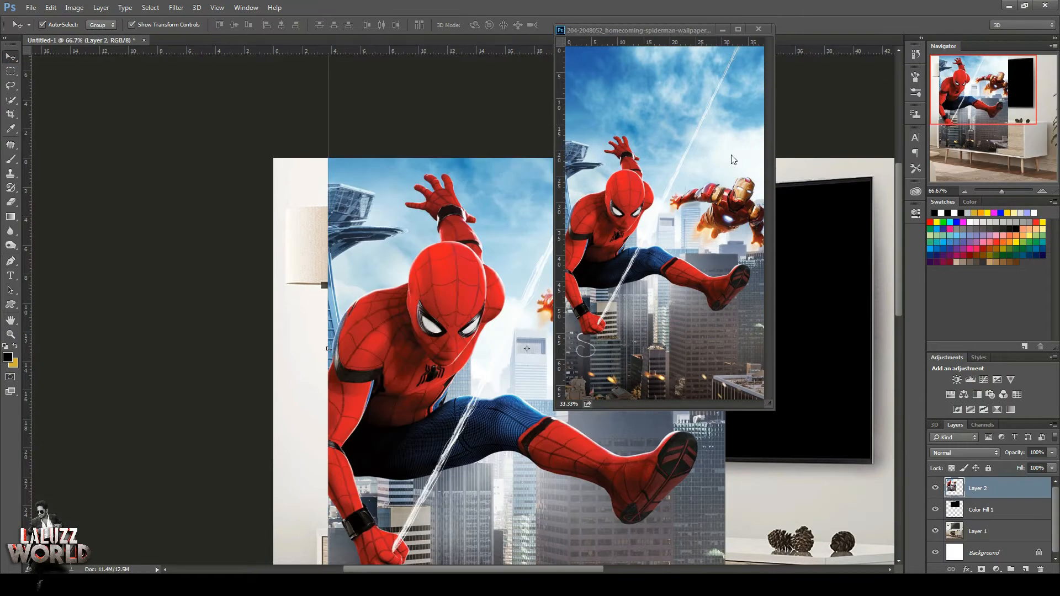
pyautogui.click(759, 29)
# Scale the wallpaper layer to about 105.7% and position it so both characters cover the TV screen.
pyautogui.click(545, 226)
pyautogui.moveTo(511, 361); pyautogui.dragTo(665, 349)
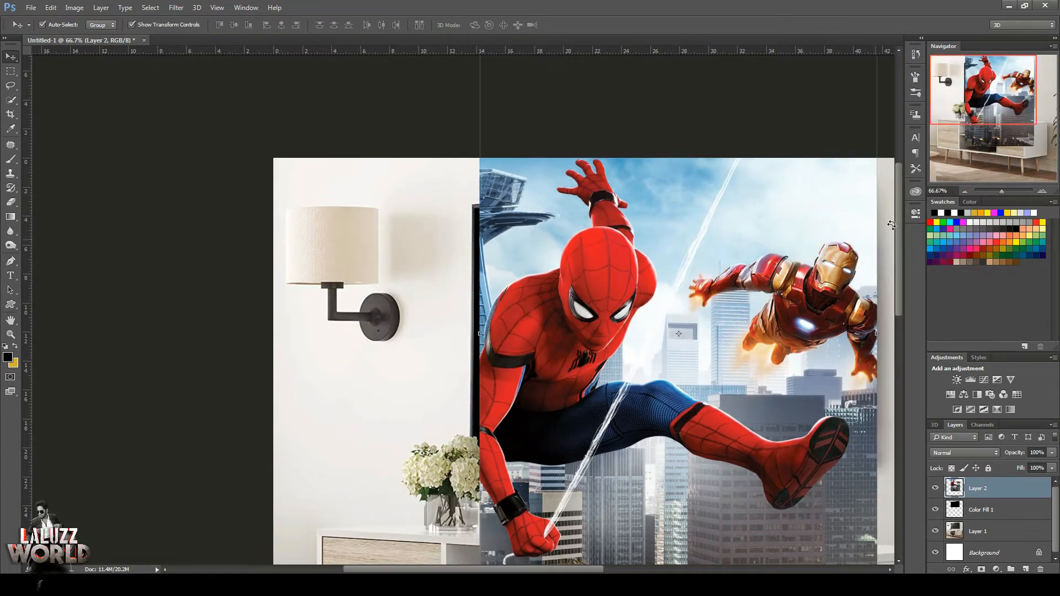
pyautogui.click(964, 191)
pyautogui.click(964, 190)
pyautogui.hotkey('ctrl', 't')
pyautogui.moveTo(578, 390)
pyautogui.mouseDown()
pyautogui.moveTo(568, 386)
pyautogui.moveTo(582, 403)
pyautogui.mouseUp()
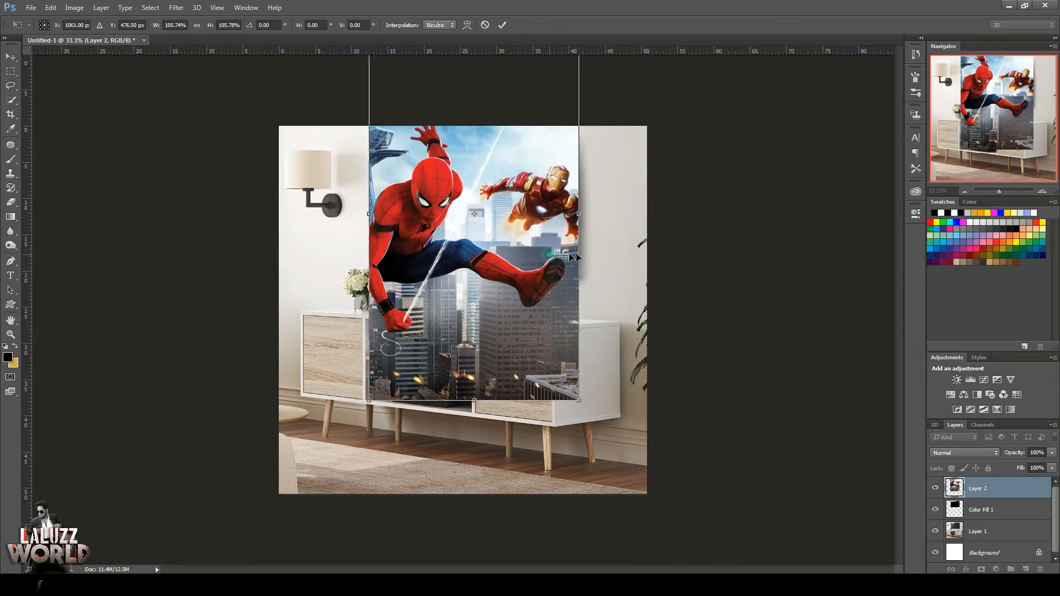
pyautogui.moveTo(550, 253); pyautogui.dragTo(559, 249)
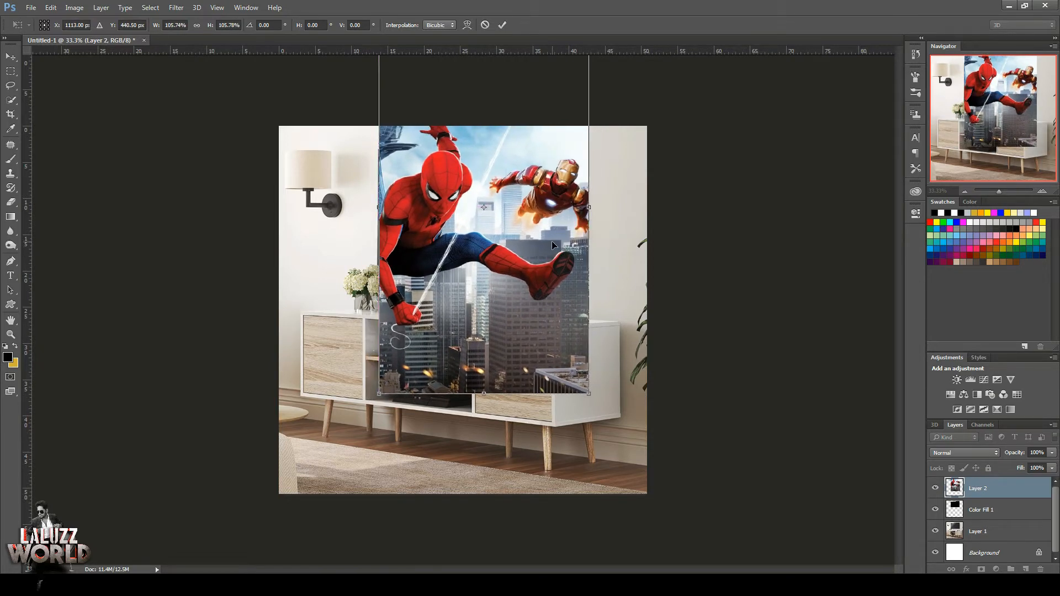
pyautogui.click(1042, 191)
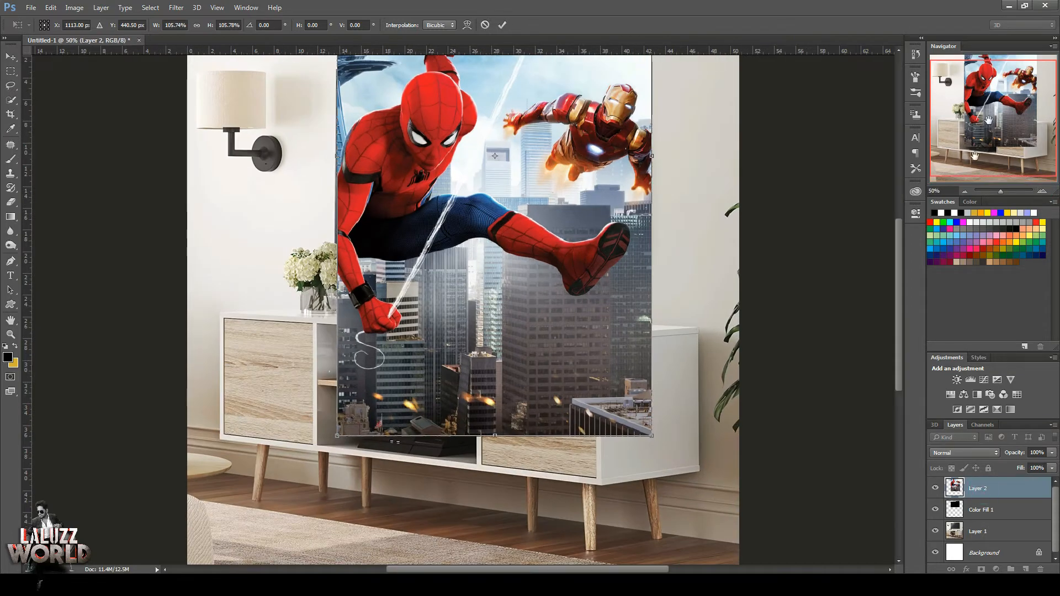
pyautogui.click(964, 191)
pyautogui.click(502, 25)
# Clip the wallpaper layer to the black screen layer and add an unclipped duplicate of it above.
pyautogui.rightClick(982, 488)
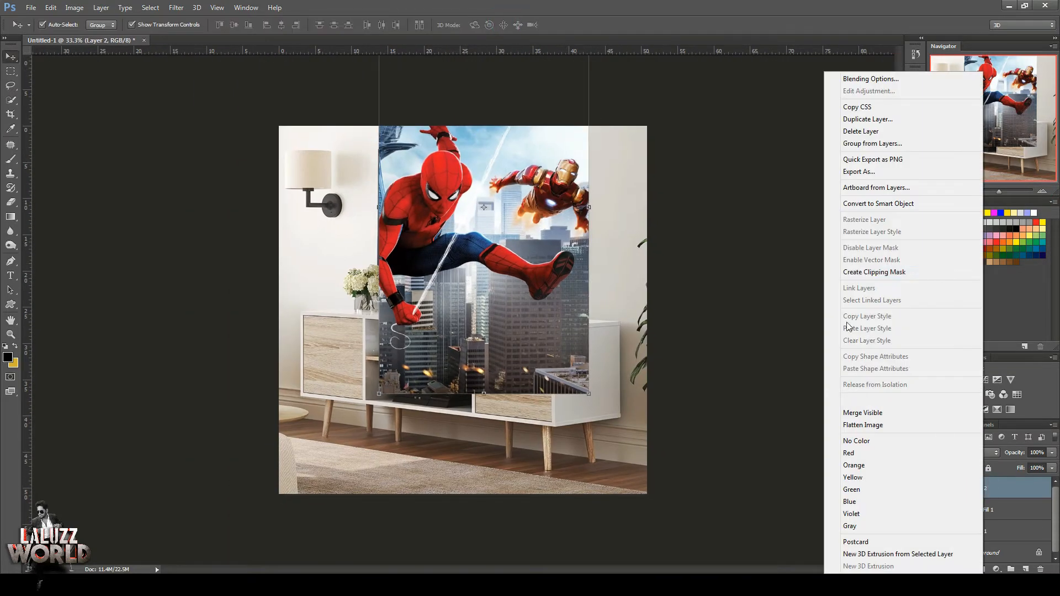
pyautogui.click(867, 272)
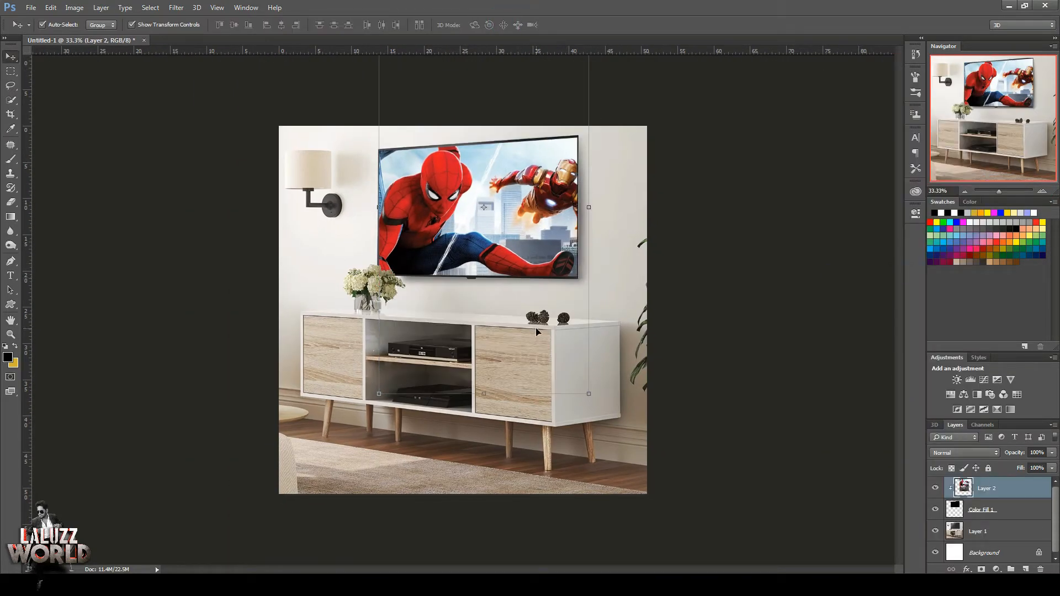
pyautogui.hotkey('ctrl', 'j')
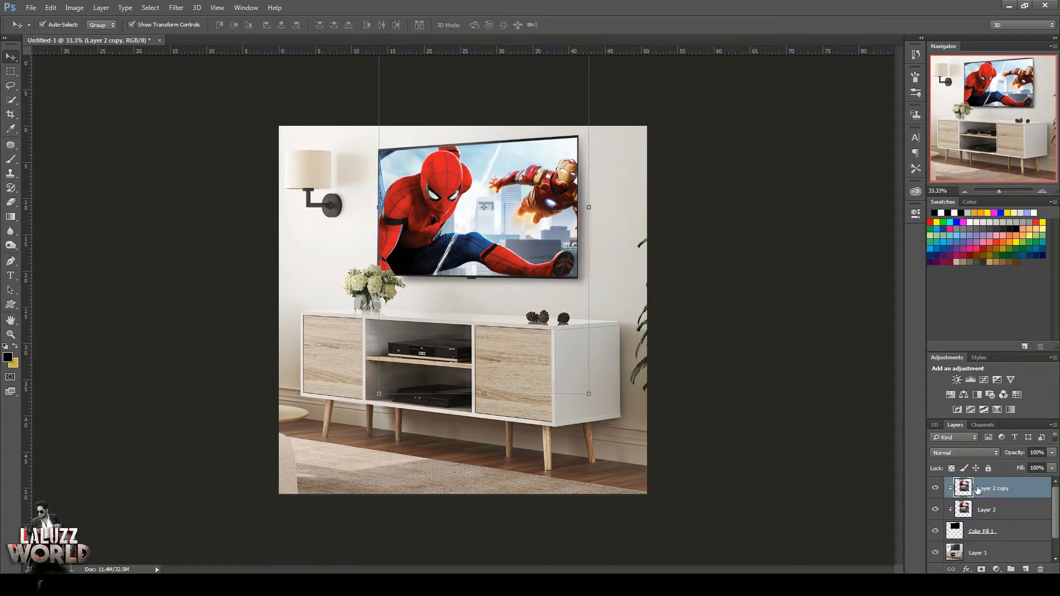
pyautogui.rightClick(977, 490)
pyautogui.click(868, 273)
# Trace a Pen path on the duplicate layer from Spider-Man's ankle around the lower end of his extended foot.
pyautogui.click(1042, 191)
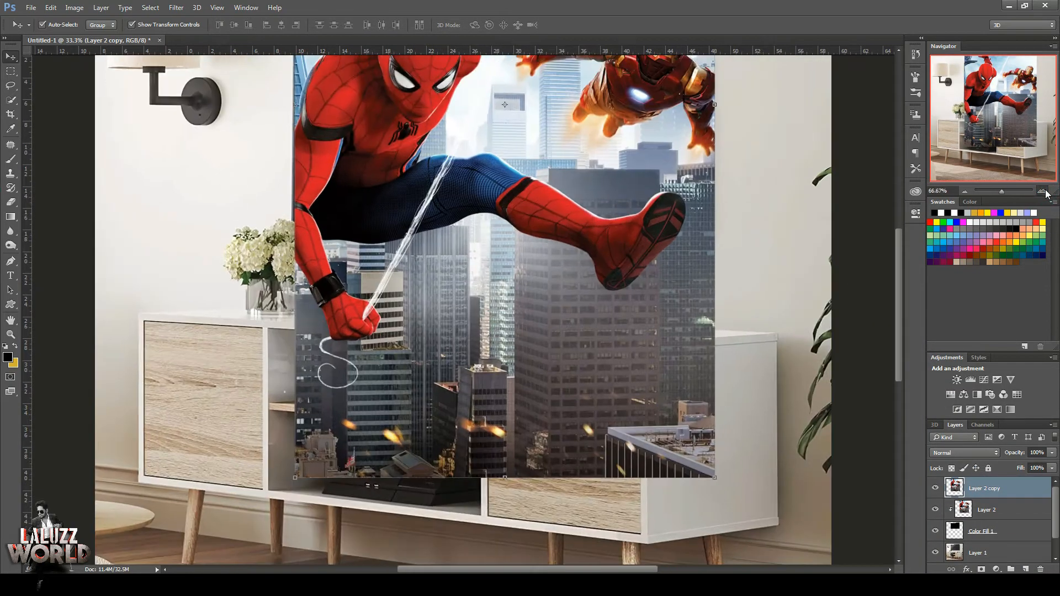
pyautogui.click(1043, 191)
pyautogui.click(1042, 191)
pyautogui.click(1042, 191)
pyautogui.moveTo(1002, 105); pyautogui.dragTo(1023, 112)
pyautogui.press('p')
pyautogui.click(529, 382)
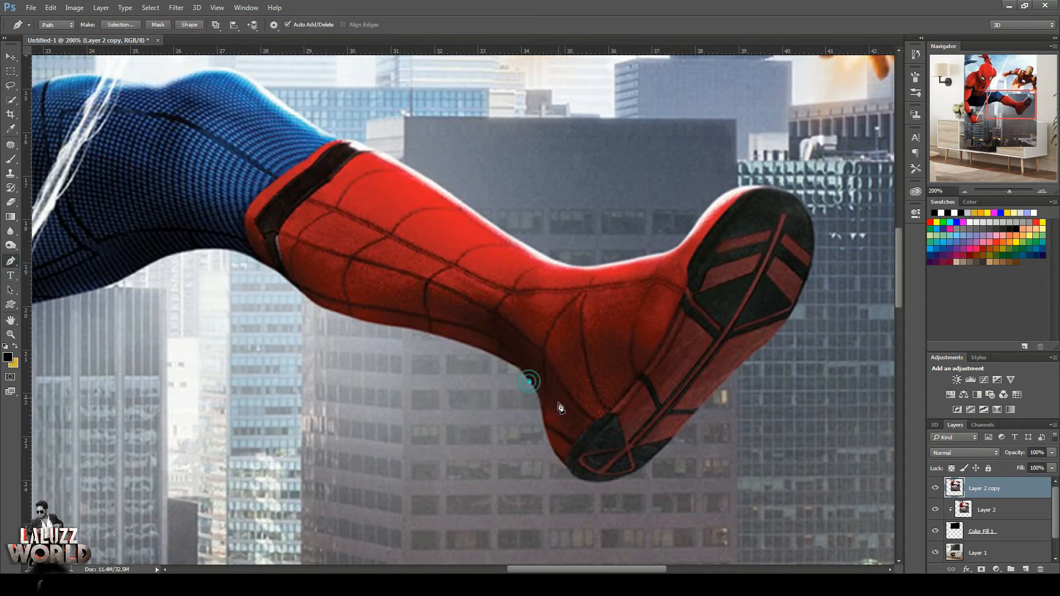
pyautogui.moveTo(542, 401); pyautogui.dragTo(542, 427)
pyautogui.moveTo(564, 466); pyautogui.dragTo(586, 480)
pyautogui.keyDown('alt'); pyautogui.click(564, 465); pyautogui.keyUp('alt')
pyautogui.moveTo(607, 489); pyautogui.dragTo(678, 433)
# Continue the path up the outer edge of the shoe sole and over its tip, and close it at the ankle.
pyautogui.moveTo(707, 398); pyautogui.dragTo(755, 351)
pyautogui.click(742, 366)
pyautogui.click(787, 321)
pyautogui.moveTo(815, 236); pyautogui.dragTo(704, 189)
pyautogui.hotkey('ctrl', 'alt', 'z')
pyautogui.keyDown('alt'); pyautogui.click(796, 197); pyautogui.keyUp('alt')
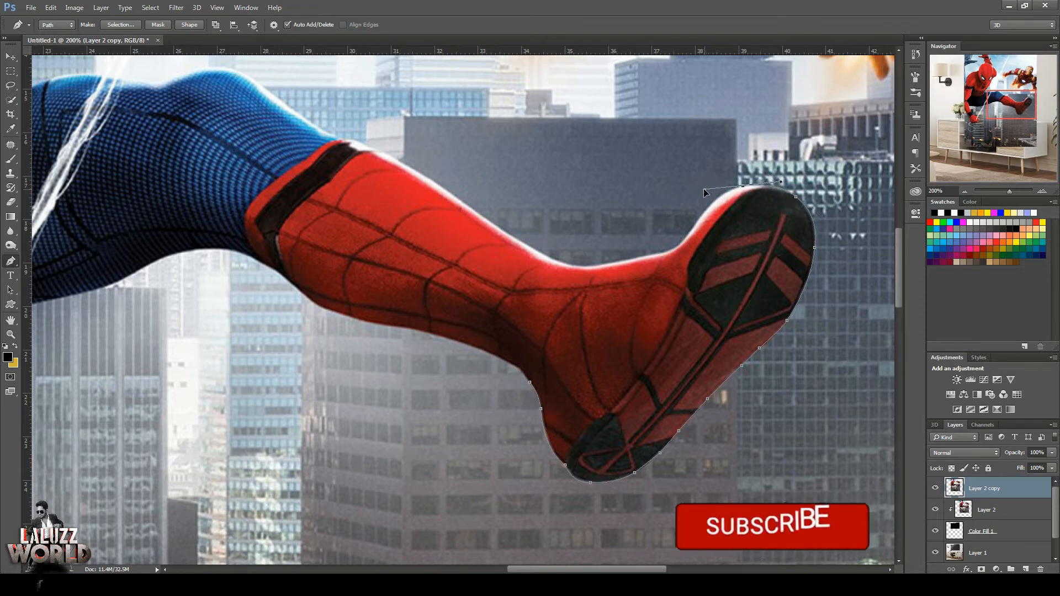
pyautogui.keyDown('alt'); pyautogui.click(743, 187); pyautogui.keyUp('alt')
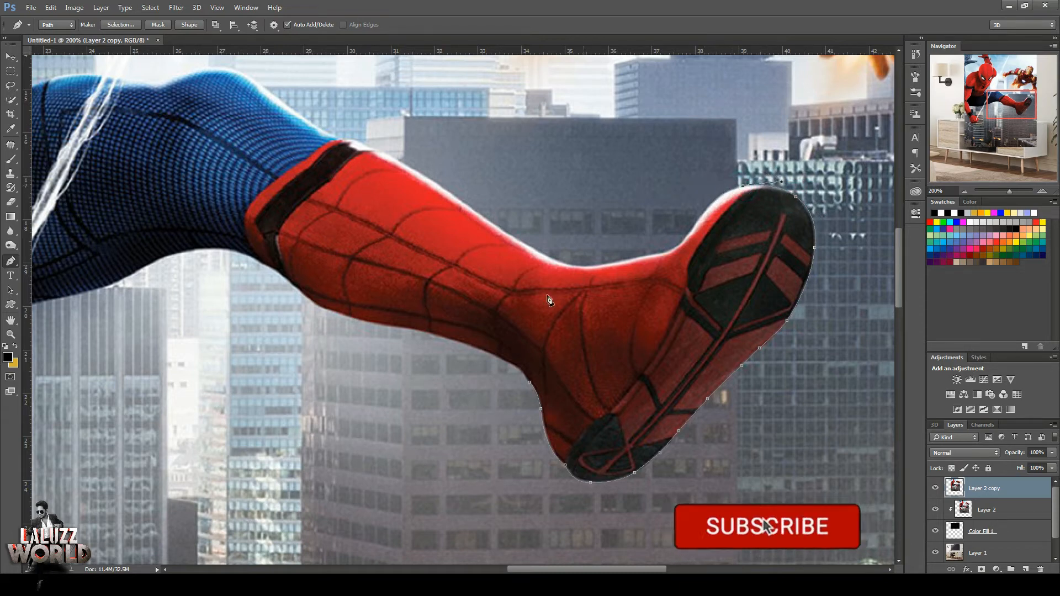
pyautogui.click(529, 381)
pyautogui.click(936, 488)
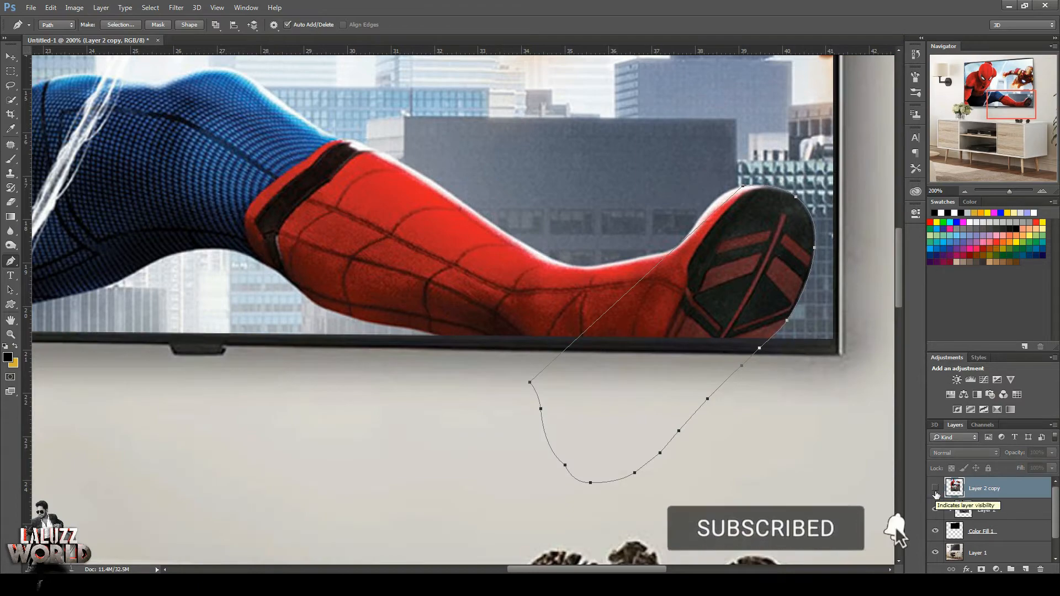
pyautogui.click(935, 491)
# Start a Pen path along the outer edge of Iron Man's shoulder and upper arm, beyond the wallpaper's right edge.
pyautogui.moveTo(1011, 105); pyautogui.dragTo(1032, 83)
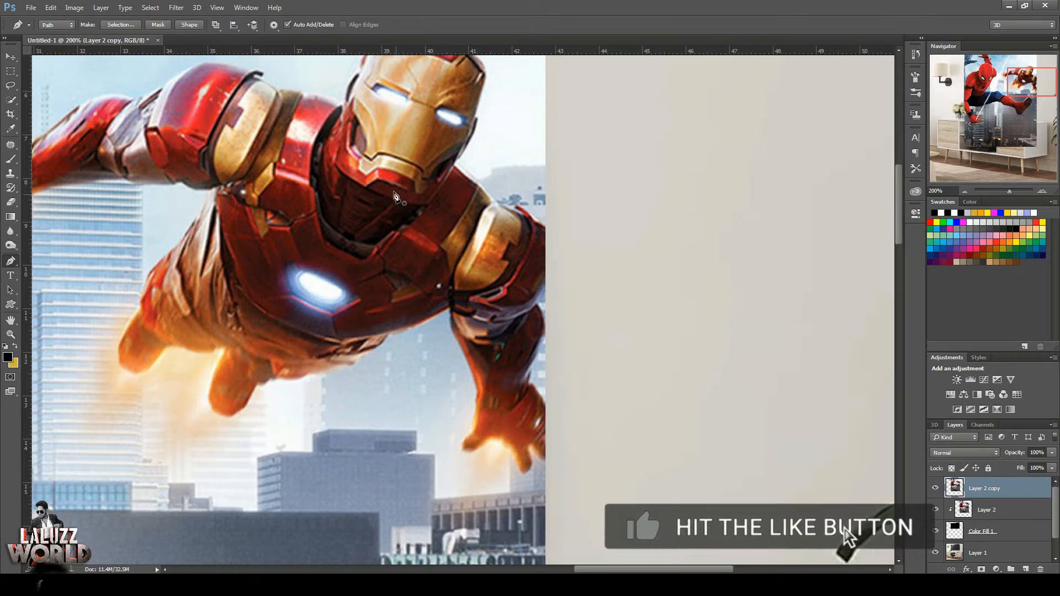
pyautogui.press('v')
pyautogui.click(935, 488)
pyautogui.click(935, 488)
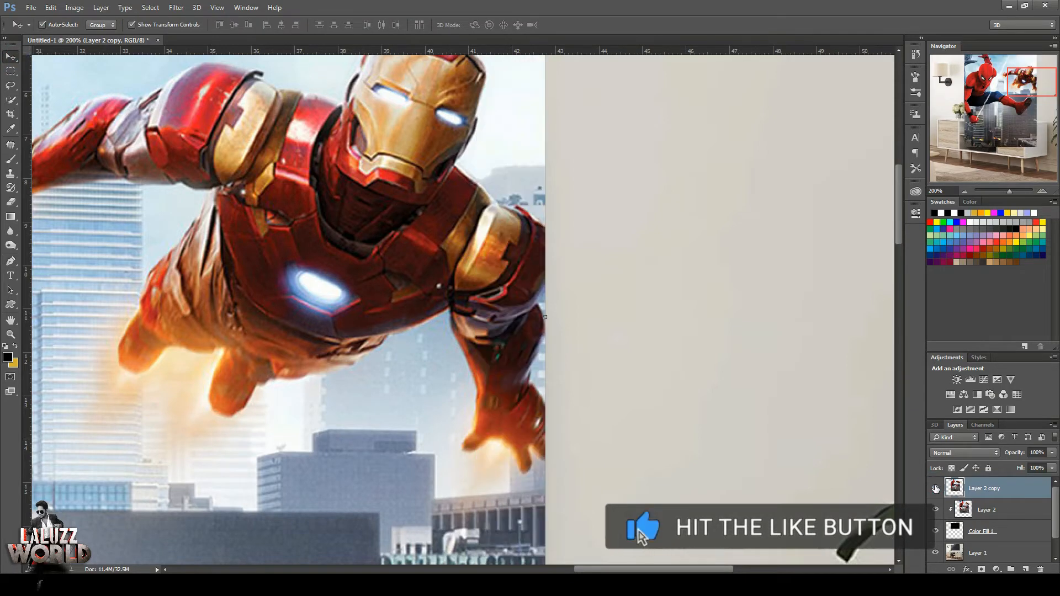
pyautogui.press('p')
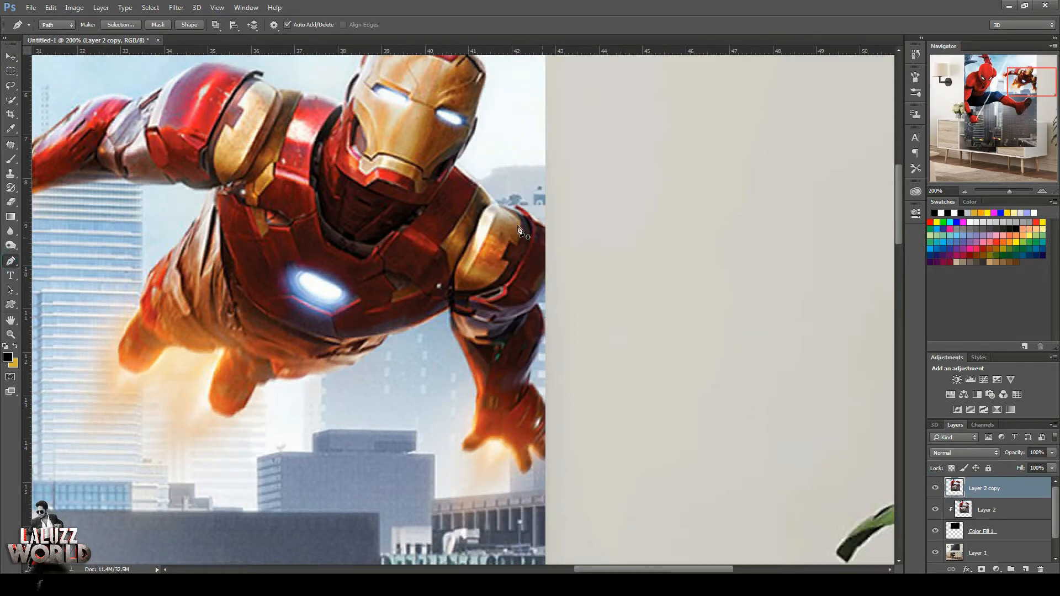
pyautogui.click(534, 219)
pyautogui.click(545, 227)
pyautogui.press('alt')
pyautogui.moveTo(546, 290); pyautogui.dragTo(522, 318)
pyautogui.click(536, 302)
# Continue the path around Iron Man's elbow and down the outer side of his forearm to the wrist.
pyautogui.click(545, 338)
pyautogui.click(541, 349)
pyautogui.click(544, 344)
pyautogui.hotkey('ctrl', 'z')
pyautogui.click(545, 342)
pyautogui.click(538, 360)
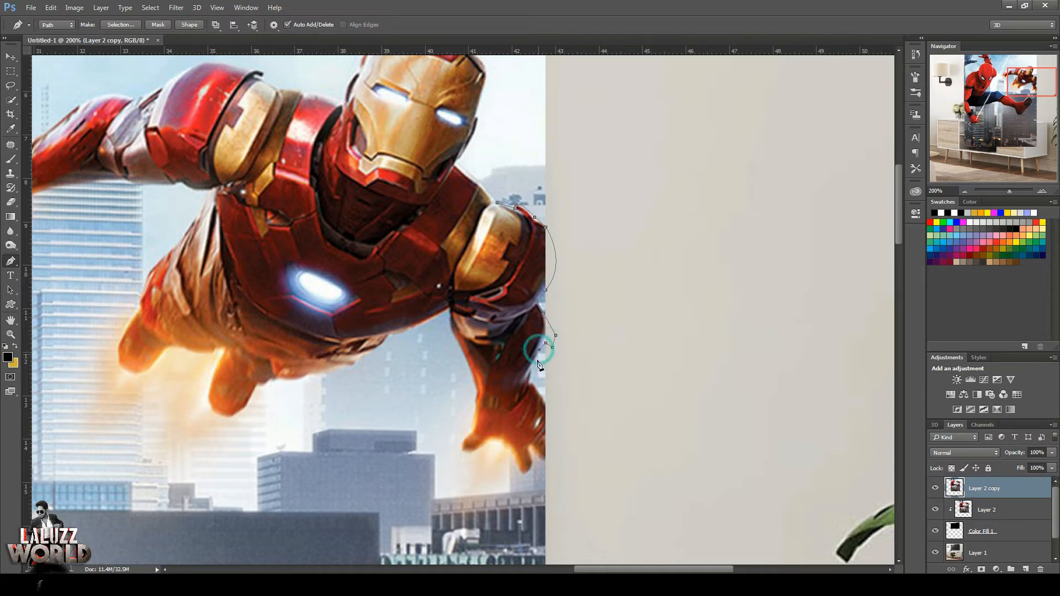
pyautogui.click(546, 401)
# Trace the path around the outer side of Iron Man's hand and along his fingertips.
pyautogui.click(556, 427)
pyautogui.click(558, 446)
pyautogui.click(558, 453)
pyautogui.click(554, 460)
pyautogui.click(548, 464)
pyautogui.click(543, 460)
pyautogui.click(530, 445)
pyautogui.click(524, 472)
pyautogui.click(513, 452)
pyautogui.click(501, 440)
# Try closing the path straight through Iron Man's arm and masking the duplicate layer with it, and undo this.
pyautogui.click(479, 418)
pyautogui.click(505, 363)
pyautogui.click(516, 296)
pyautogui.click(525, 249)
pyautogui.click(498, 203)
pyautogui.hotkey('ctrl', 'Return')
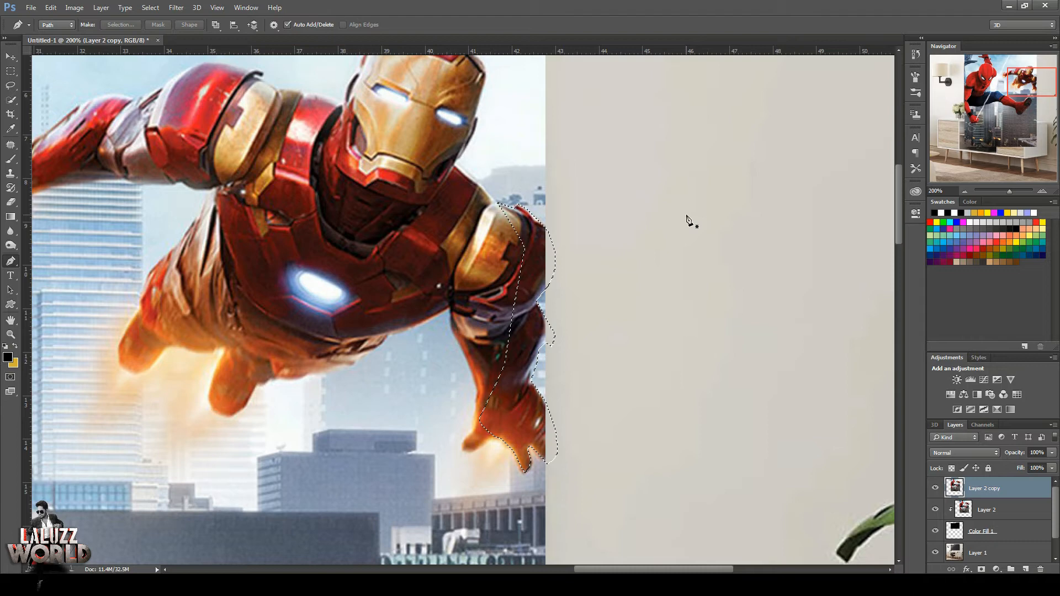
pyautogui.click(981, 568)
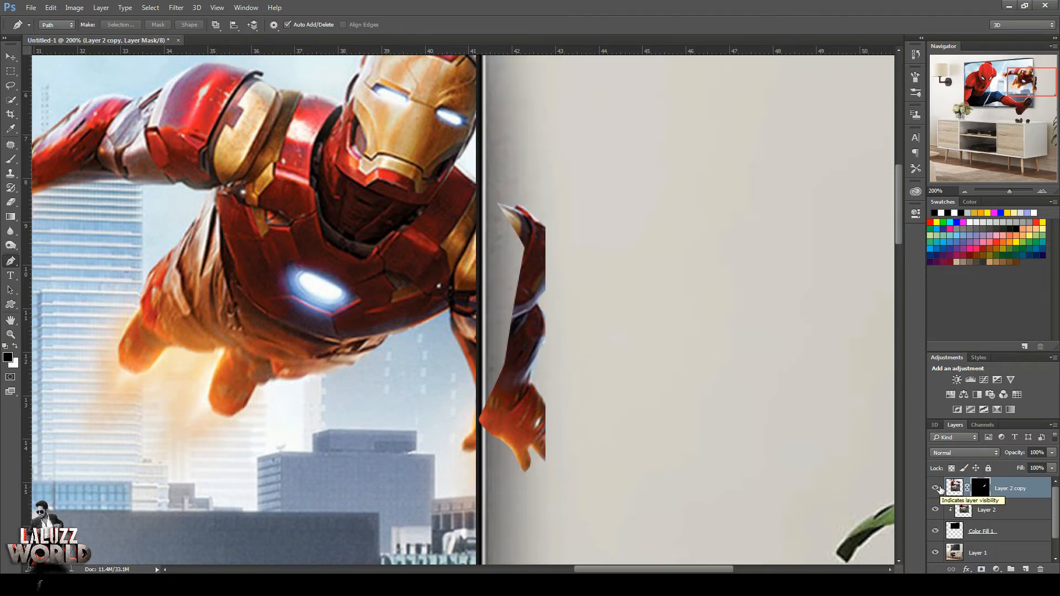
pyautogui.hotkey('ctrl', 'alt', 'z')
pyautogui.hotkey('ctrl', 'alt', 'z')
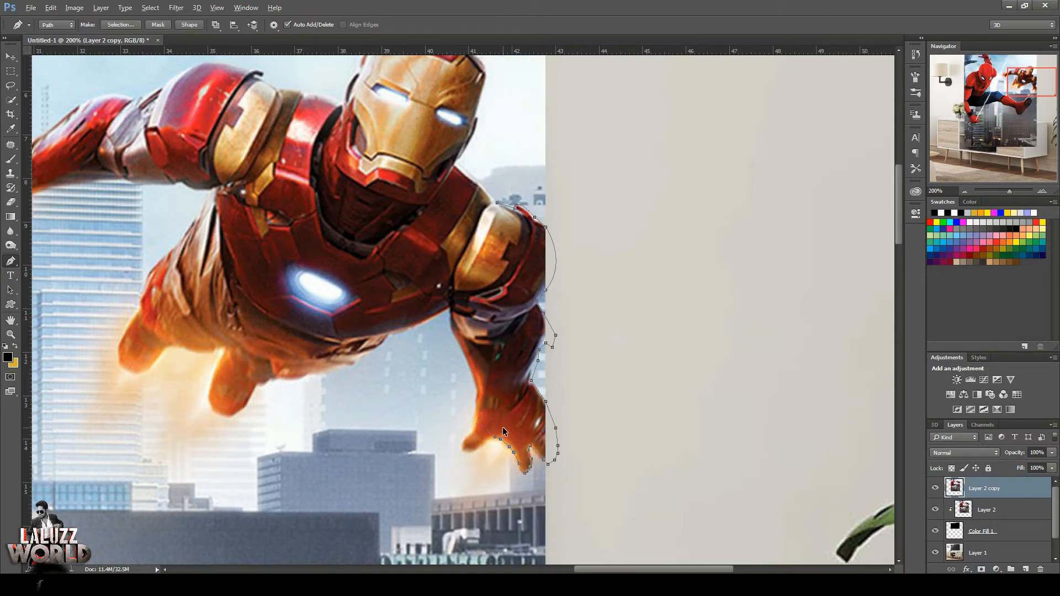
# Continue the path around Iron Man's thumb to the inner side of his wrist.
pyautogui.keyDown('alt'); pyautogui.click(473, 452); pyautogui.keyUp('alt')
pyautogui.click(473, 452)
pyautogui.click(466, 453)
pyautogui.click(463, 451)
pyautogui.click(462, 444)
pyautogui.click(462, 440)
pyautogui.click(467, 433)
pyautogui.click(472, 427)
# Trace the path up the inner side of Iron Man's forearm to where the arm meets the chest.
pyautogui.click(476, 410)
pyautogui.click(476, 393)
pyautogui.click(472, 376)
pyautogui.click(451, 333)
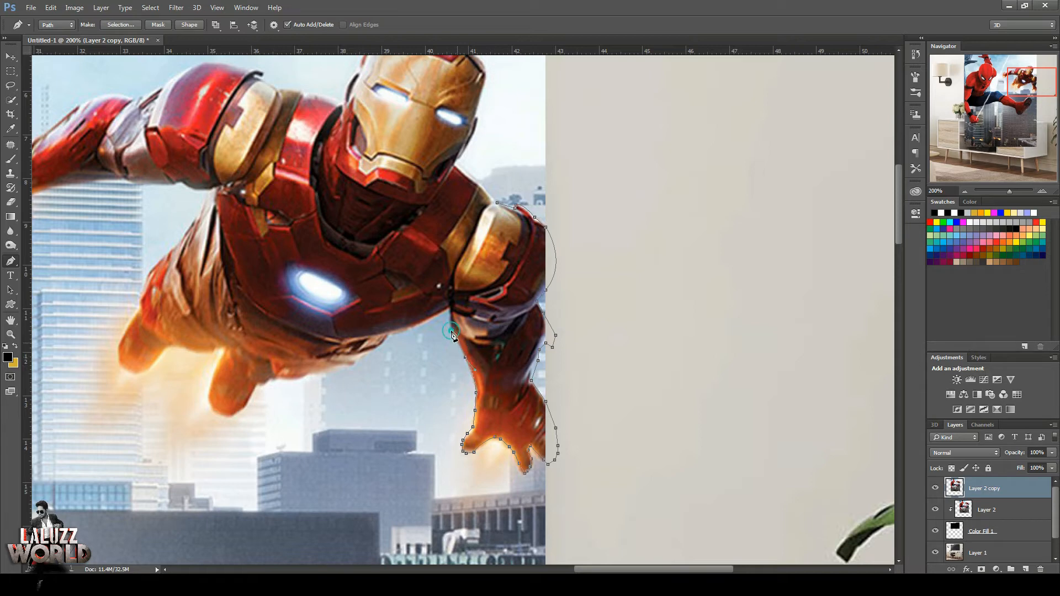
pyautogui.click(453, 273)
# Try closing the path along Iron Man's gold shoulder plate and masking the duplicate layer with it, and undo this.
pyautogui.click(459, 257)
pyautogui.click(468, 243)
pyautogui.click(478, 223)
pyautogui.click(483, 211)
pyautogui.hotkey('ctrl', 'Return')
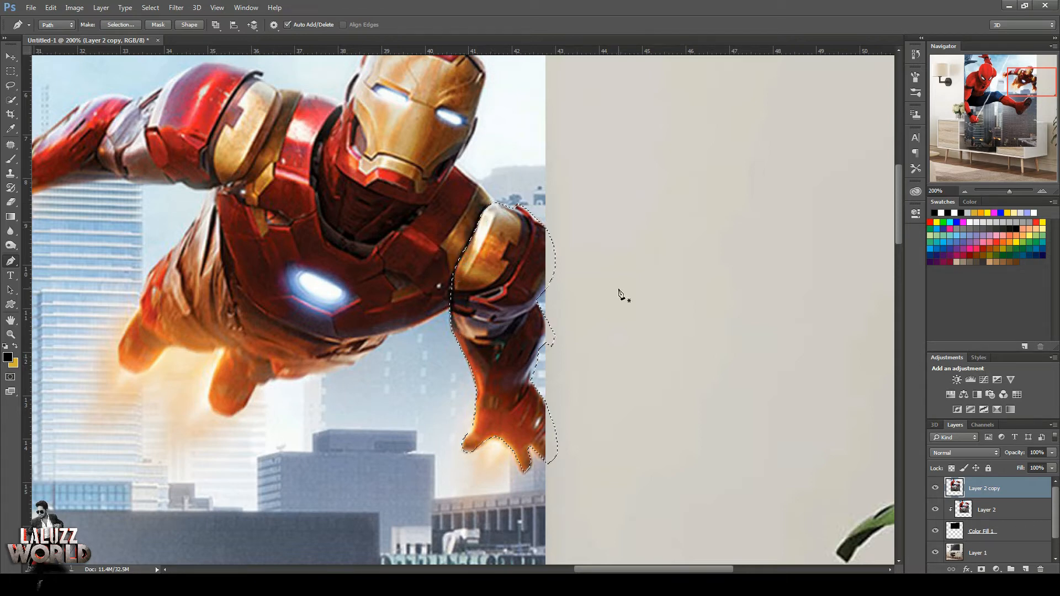
pyautogui.click(981, 569)
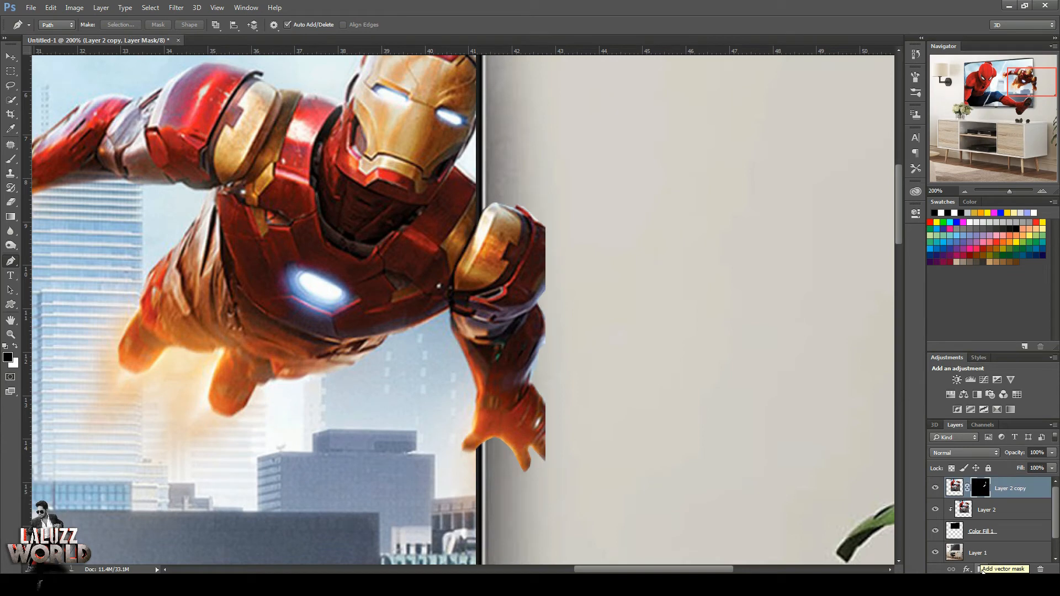
pyautogui.hotkey('ctrl', 'alt', 'z')
pyautogui.hotkey('ctrl', 'alt', 'z')
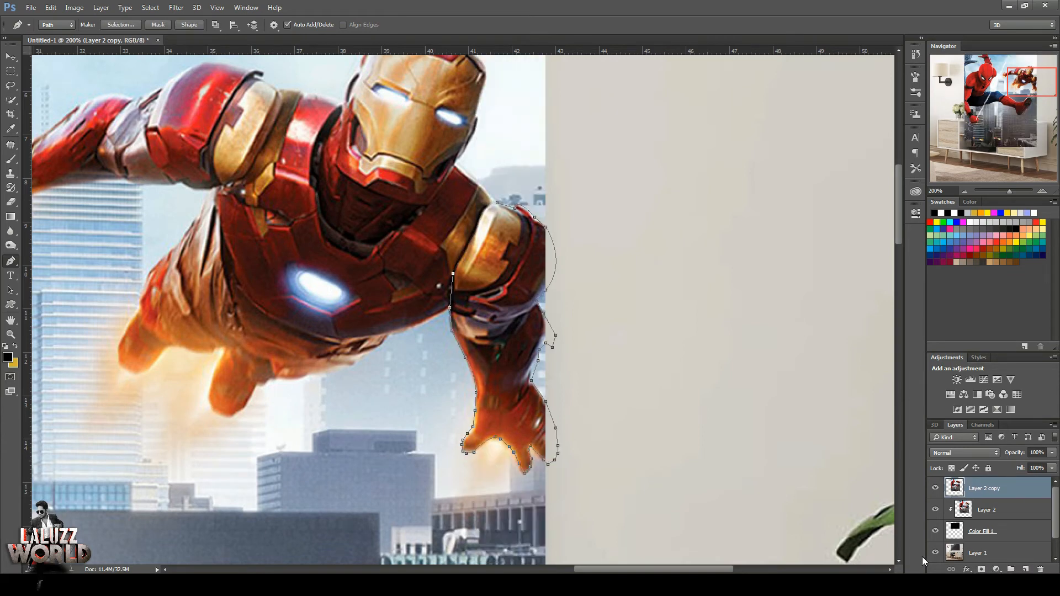
# Close the path across Iron Man's chest and over his shoulder, load it as a selection, and mask Layer 2 copy with it.
pyautogui.click(446, 253)
pyautogui.click(437, 244)
pyautogui.click(424, 232)
pyautogui.click(431, 210)
pyautogui.click(449, 193)
pyautogui.click(475, 181)
pyautogui.click(484, 188)
pyautogui.click(489, 195)
pyautogui.hotkey('ctrl', 'Return')
pyautogui.click(980, 569)
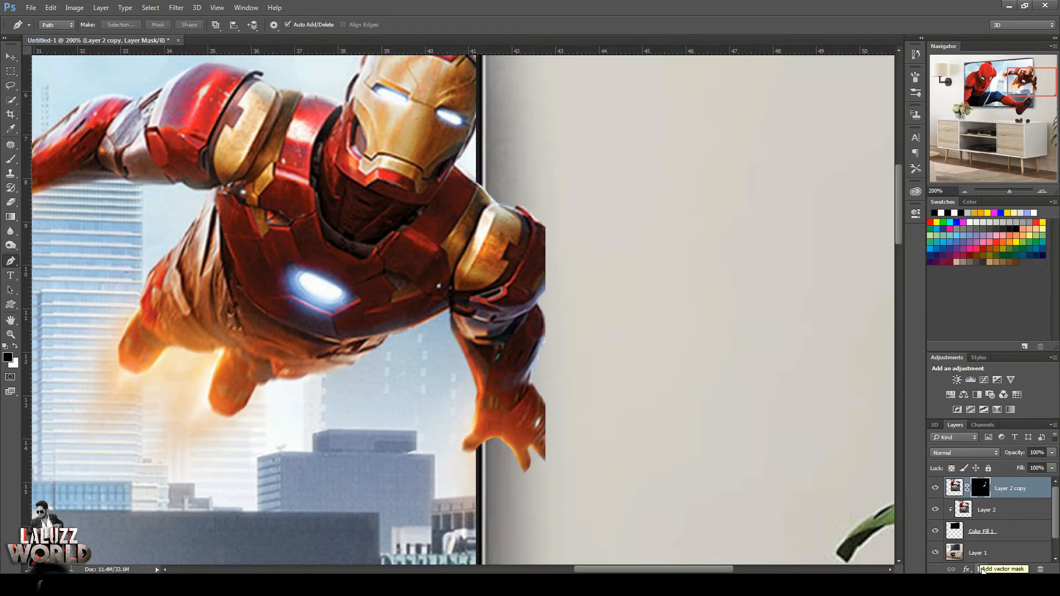
# Undo and restore the mask on Layer 2 copy to compare the whole picture with and without it.
pyautogui.moveTo(1034, 84); pyautogui.dragTo(1025, 87)
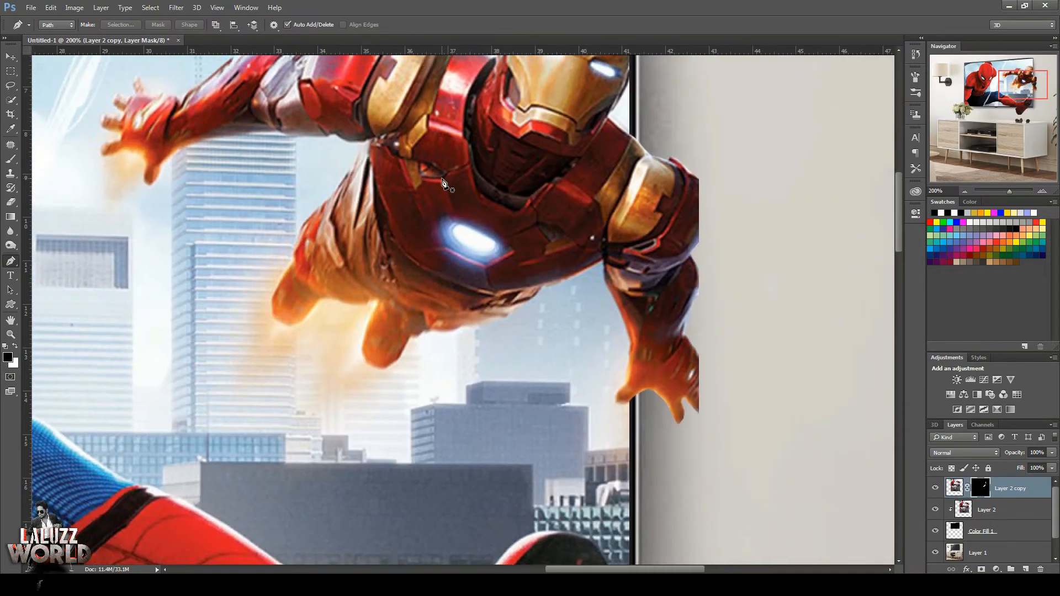
pyautogui.click(965, 191)
pyautogui.click(965, 192)
pyautogui.click(965, 192)
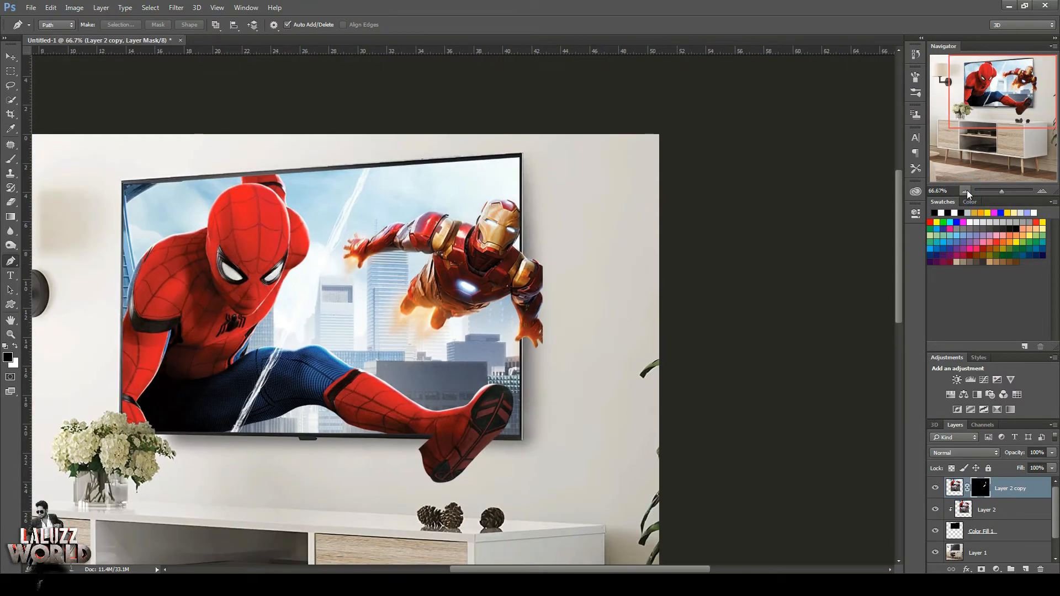
pyautogui.hotkey('ctrl', 'z')
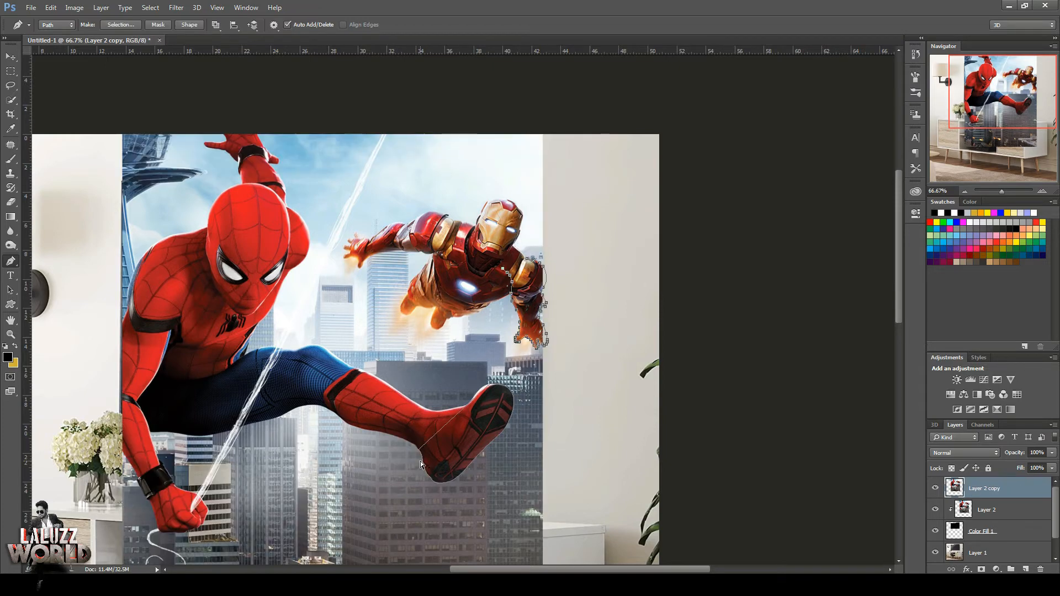
pyautogui.hotkey('ctrl', 'z')
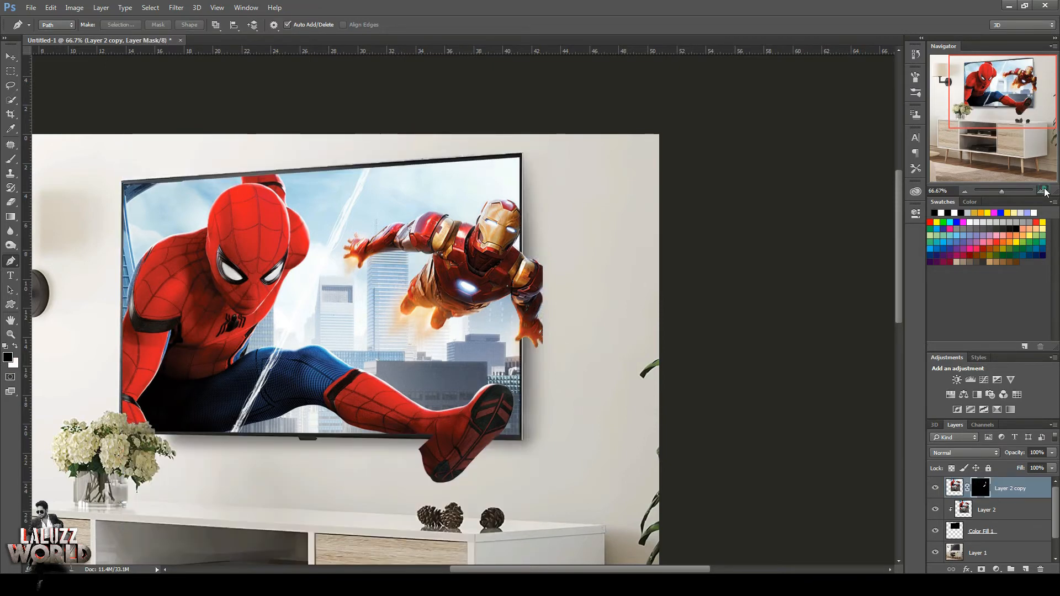
# Paint white on Layer 2 copy's mask with a 60 px brush to reveal Spider-Man's lower leg over the TV's bottom frame.
pyautogui.click(1044, 191)
pyautogui.click(963, 508)
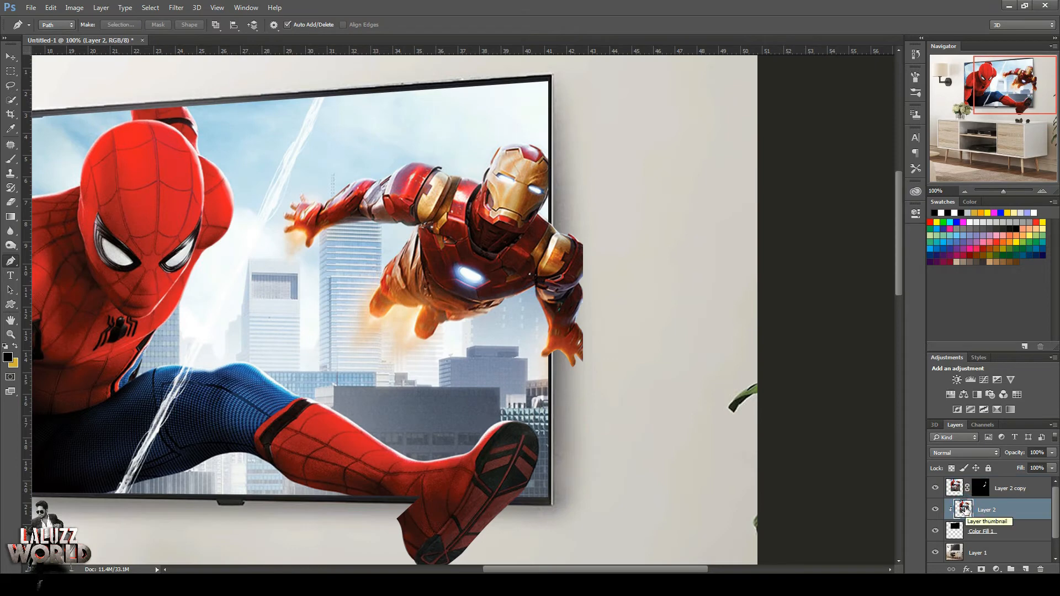
pyautogui.press('b')
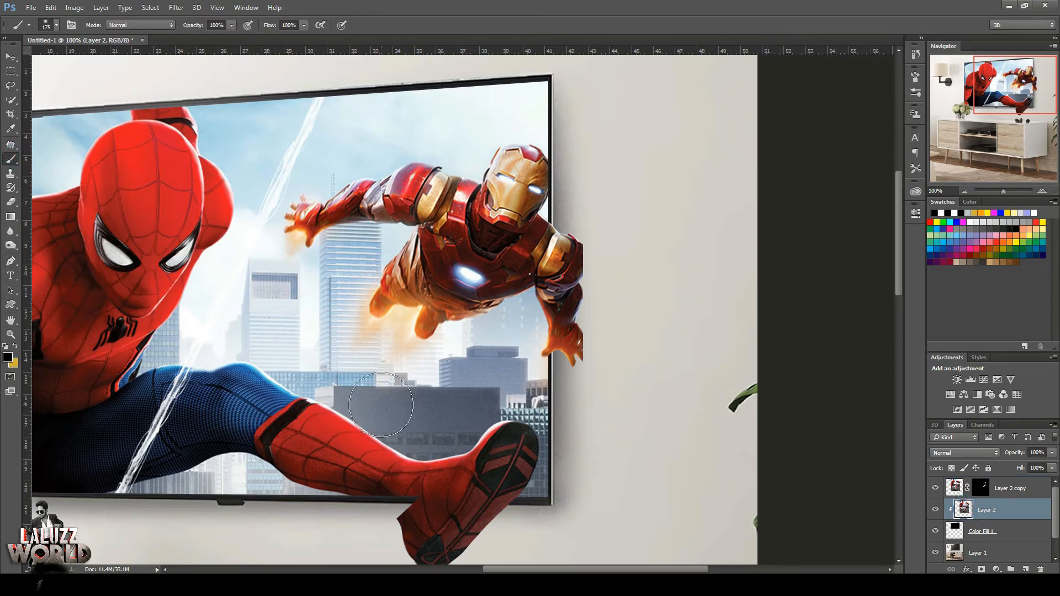
pyautogui.click(56, 26)
pyautogui.press('[')
pyautogui.press('[')
pyautogui.press('[')
pyautogui.press('[')
pyautogui.press('[')
pyautogui.press('[')
pyautogui.press('[')
pyautogui.click(987, 491)
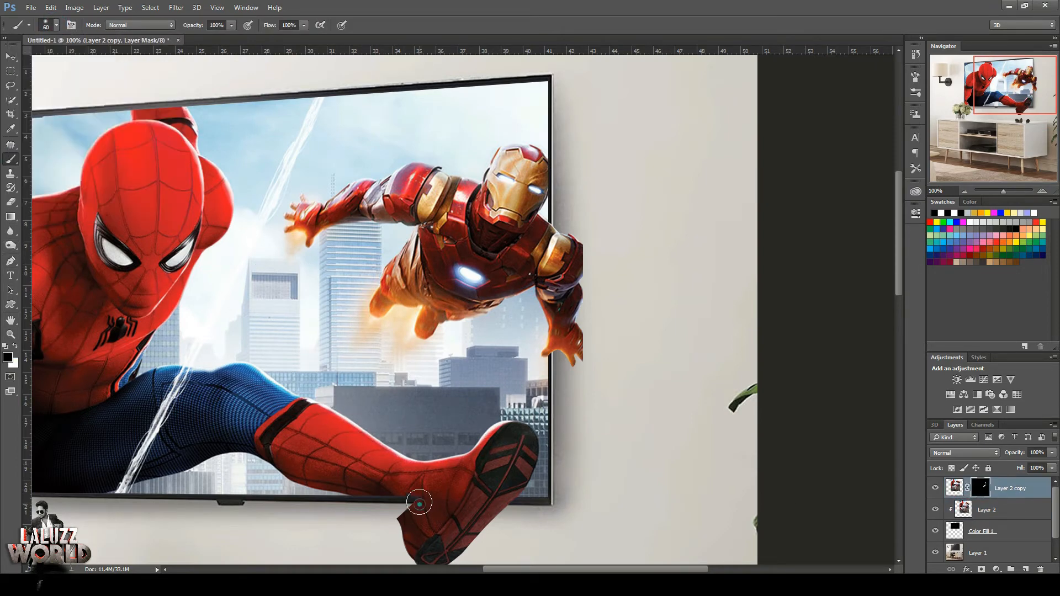
pyautogui.press('d')
pyautogui.moveTo(399, 496)
pyautogui.mouseDown()
pyautogui.moveTo(407, 509)
pyautogui.moveTo(369, 483)
pyautogui.moveTo(414, 507)
pyautogui.moveTo(359, 482)
pyautogui.mouseUp()
pyautogui.click(56, 26)
pyautogui.click(63, 157)
pyautogui.click(617, 5)
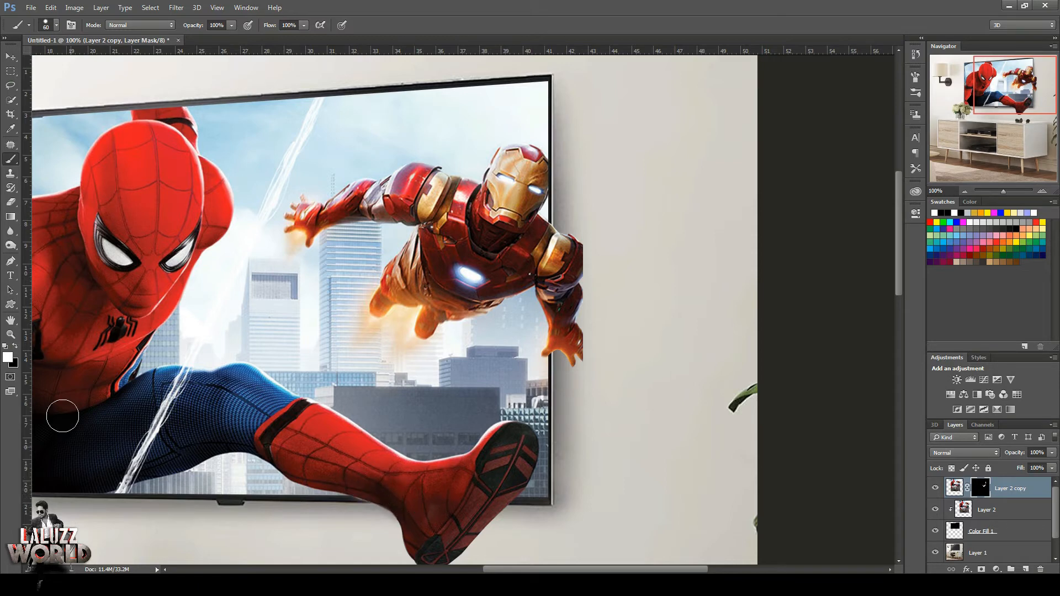
# Reveal Iron Man's helmet edge over the TV frame on the mask with a 10 px brush, and paint out the background spill around it.
pyautogui.click(16, 346)
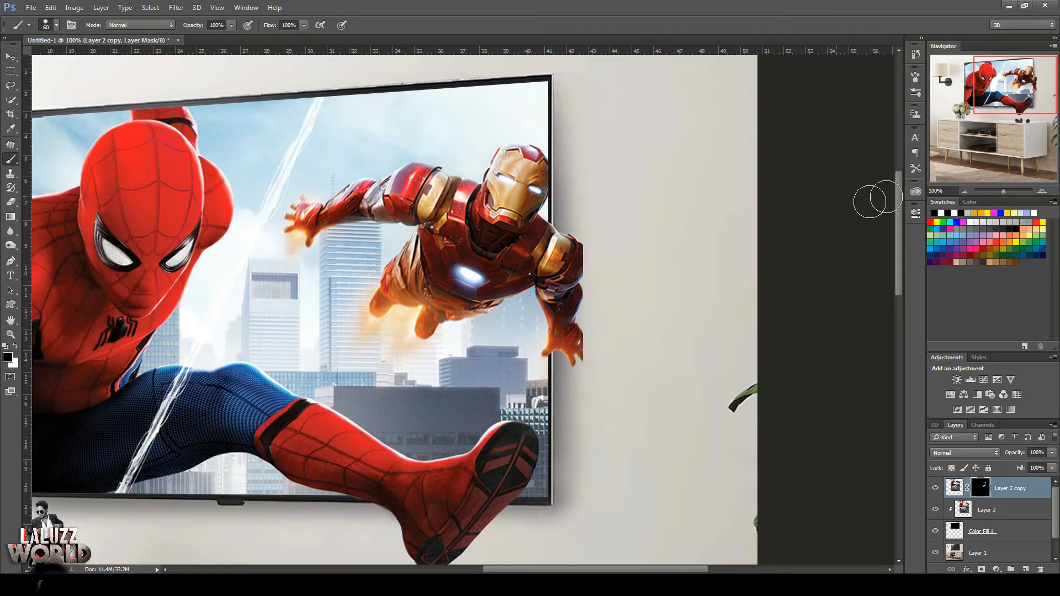
pyautogui.click(1041, 190)
pyautogui.click(1042, 190)
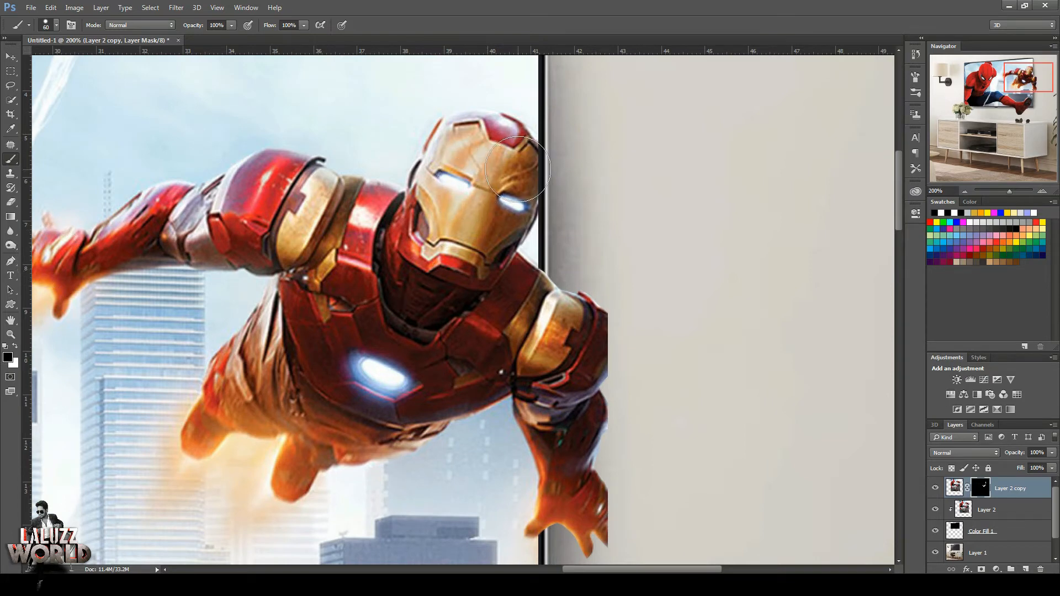
pyautogui.click(15, 345)
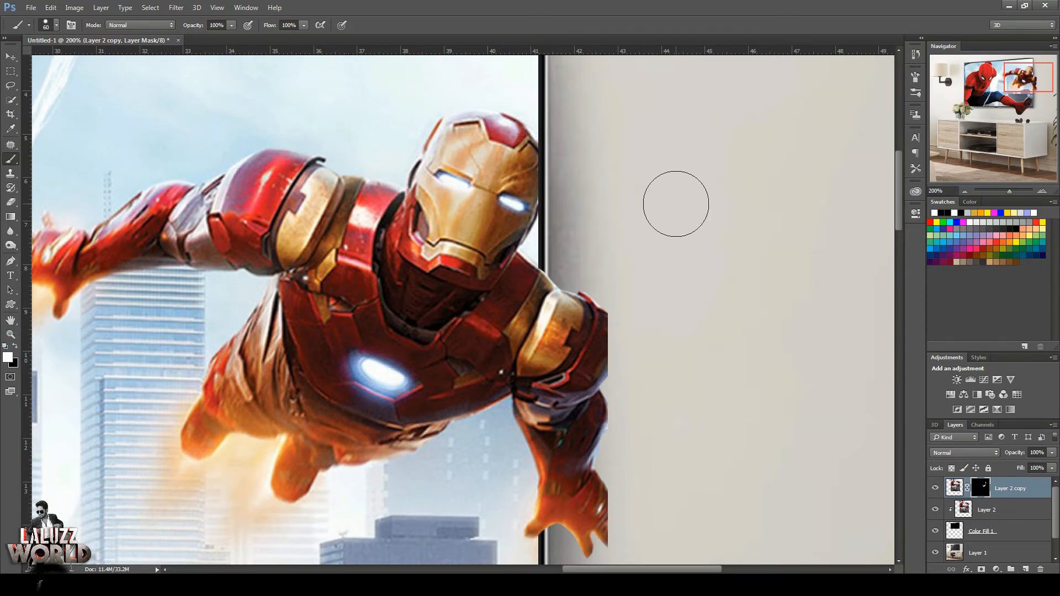
pyautogui.press('[')
pyautogui.press('[')
pyautogui.press('[')
pyautogui.press('[')
pyautogui.press('[')
pyautogui.moveTo(533, 198)
pyautogui.mouseDown()
pyautogui.moveTo(538, 153)
pyautogui.moveTo(536, 200)
pyautogui.moveTo(547, 178)
pyautogui.moveTo(539, 152)
pyautogui.moveTo(545, 187)
pyautogui.mouseUp()
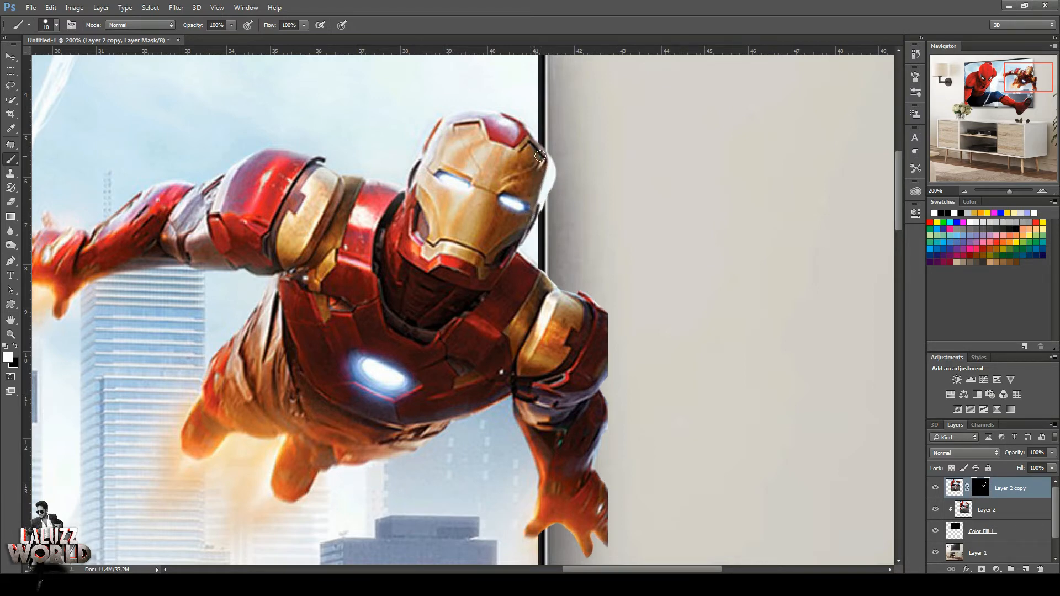
pyautogui.press('x')
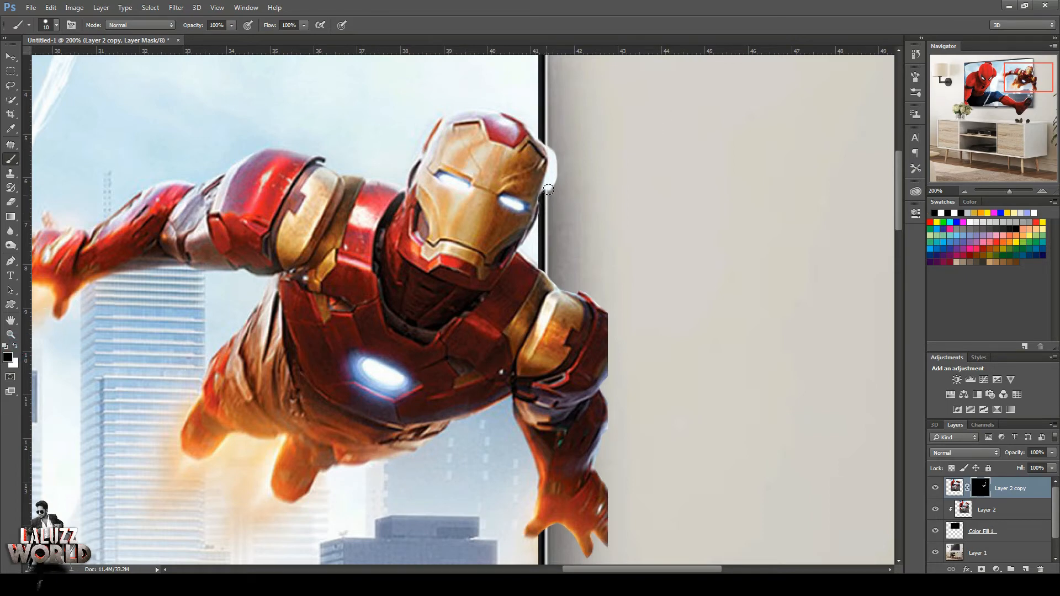
pyautogui.moveTo(555, 163); pyautogui.dragTo(556, 167)
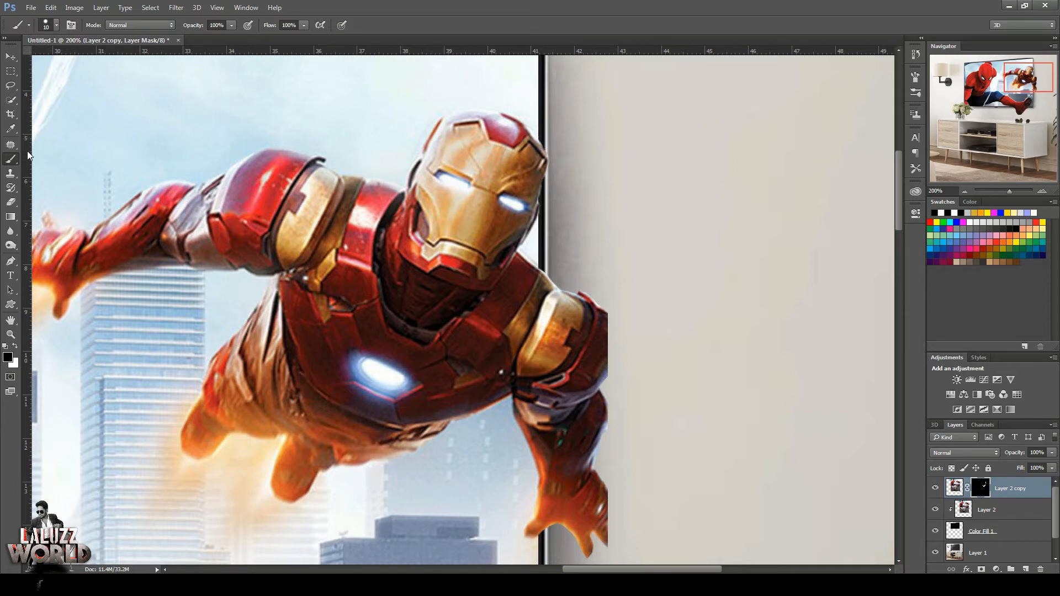
pyautogui.click(11, 260)
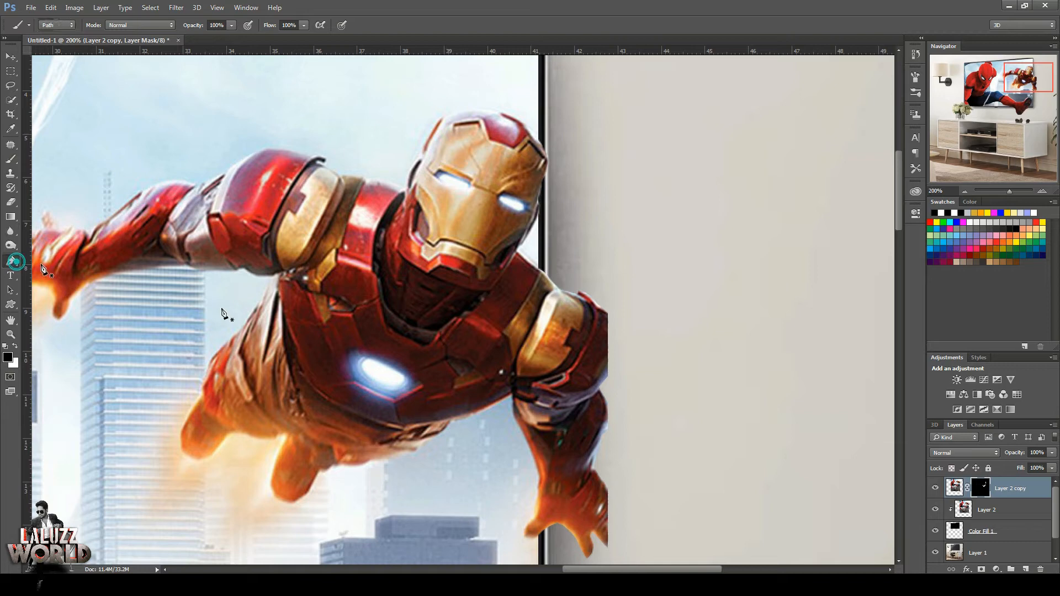
pyautogui.click(606, 313)
pyautogui.moveTo(607, 376); pyautogui.dragTo(634, 329)
pyautogui.hotkey('ctrl', 'alt', 'z')
pyautogui.hotkey('ctrl', 'alt', 'z')
# Draw a closed curved path for the missing outer edge of Iron Man's cut-off upper arm and load it as a selection.
pyautogui.click(607, 314)
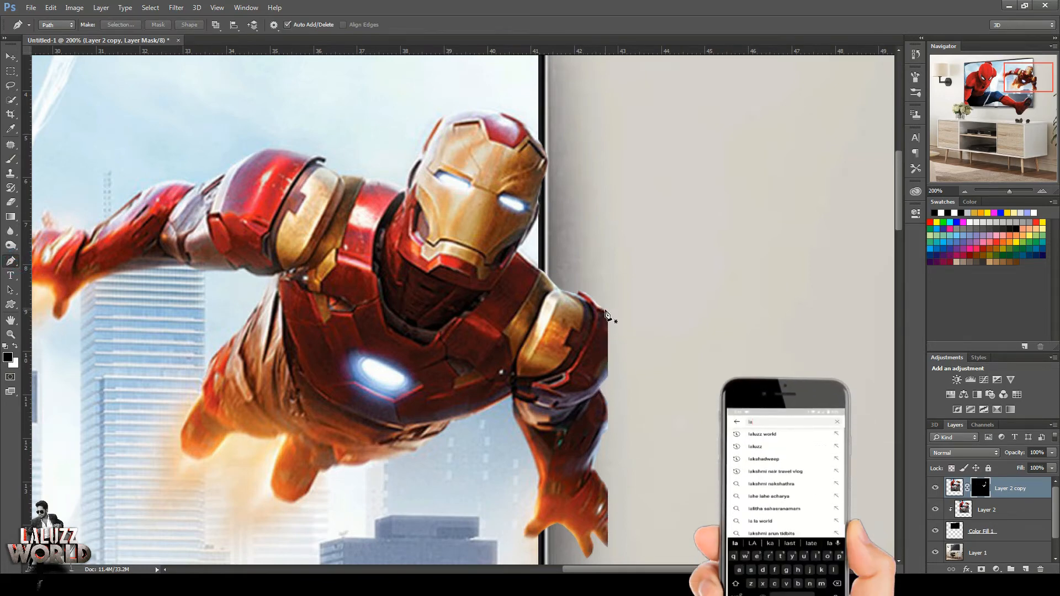
pyautogui.moveTo(608, 377); pyautogui.dragTo(580, 427)
pyautogui.keyDown('alt'); pyautogui.click(608, 377); pyautogui.keyUp('alt')
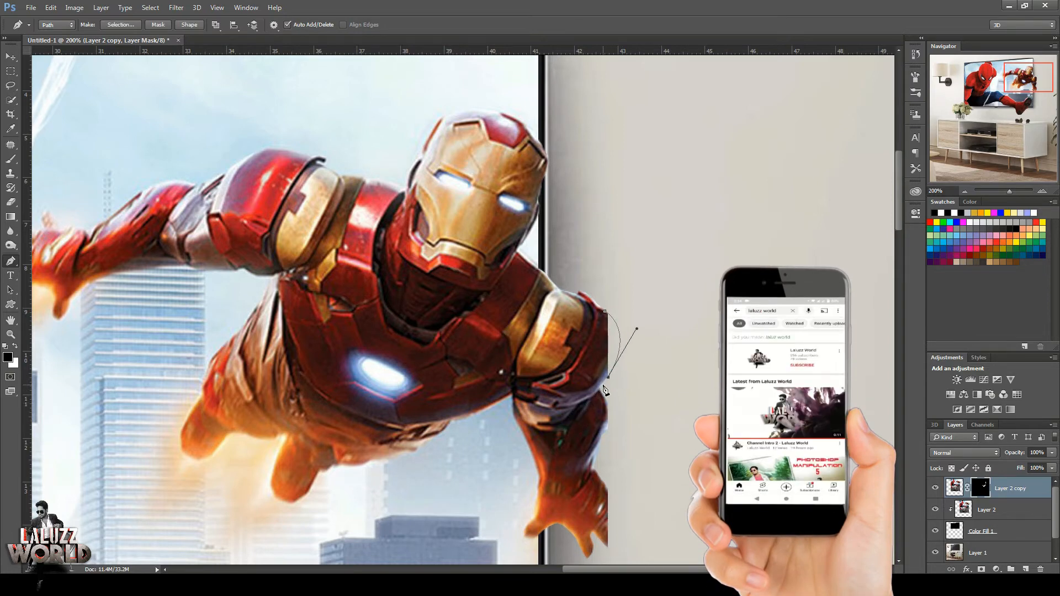
pyautogui.click(605, 312)
pyautogui.hotkey('ctrl', 'Return')
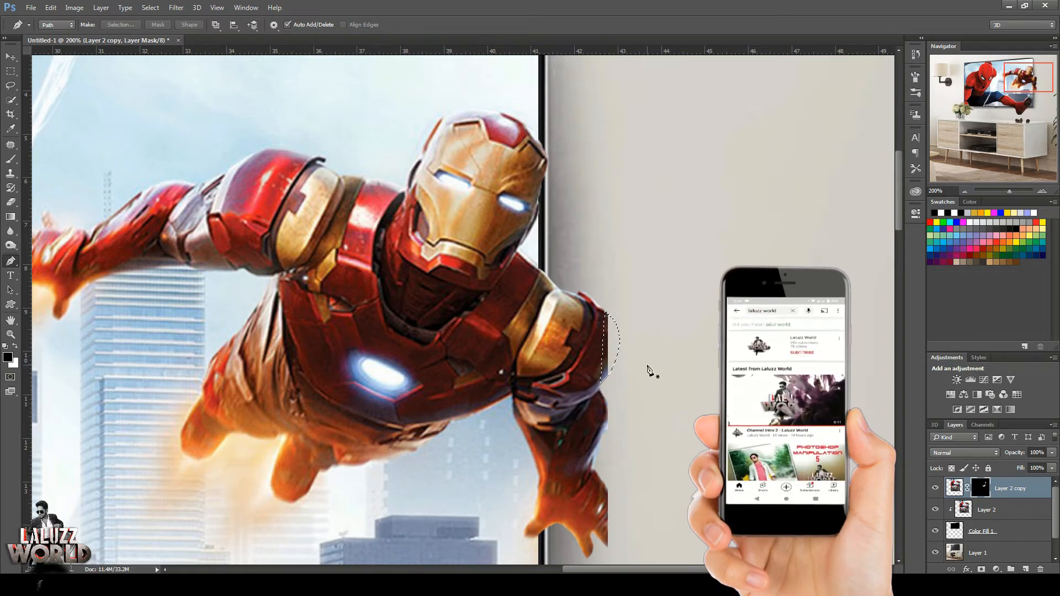
# Fill the selected arm edge on Layer 2 copy's image with red armour using the Clone Stamp, and deselect.
pyautogui.click(955, 487)
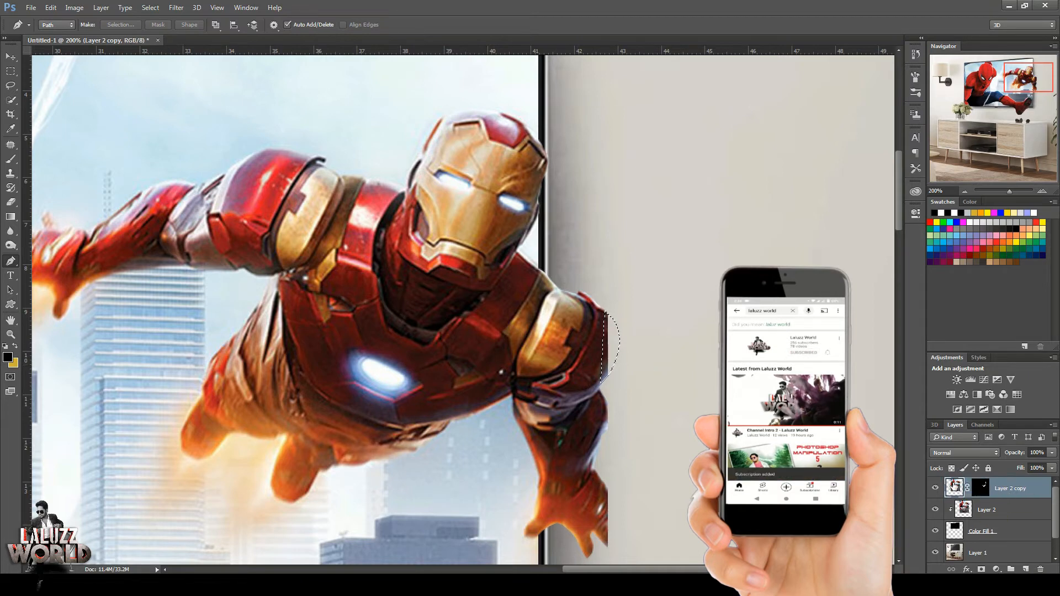
pyautogui.click(9, 172)
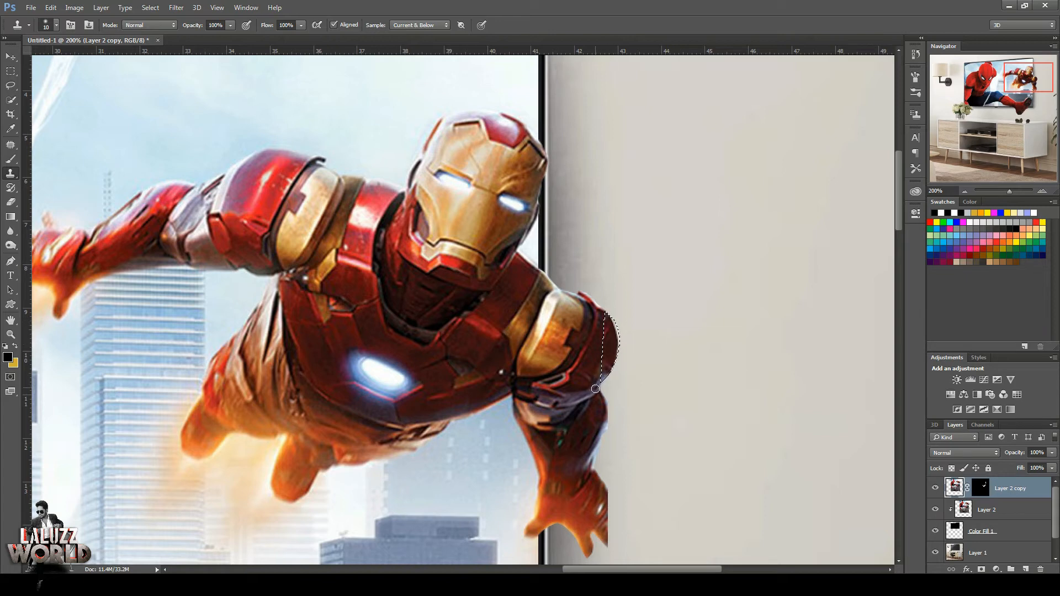
pyautogui.click(10, 71)
pyautogui.click(69, 148)
pyautogui.click(10, 174)
pyautogui.moveTo(1027, 74); pyautogui.dragTo(1028, 84)
pyautogui.click(965, 191)
pyautogui.click(965, 191)
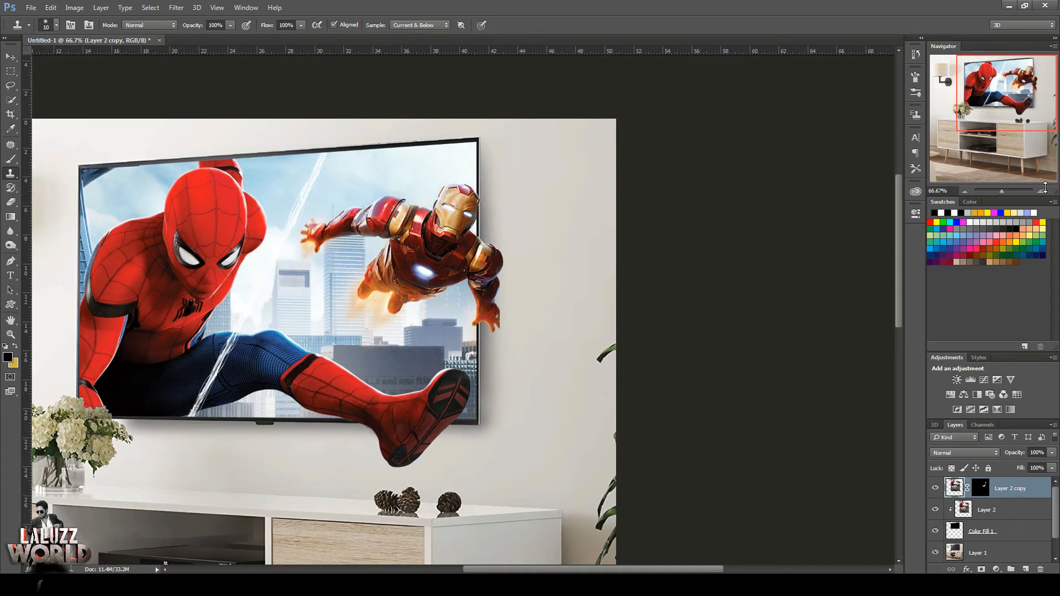
# Outline the complete finger on Iron Man's cut-off hand with the Pen tool and load the path as a selection.
pyautogui.press('v')
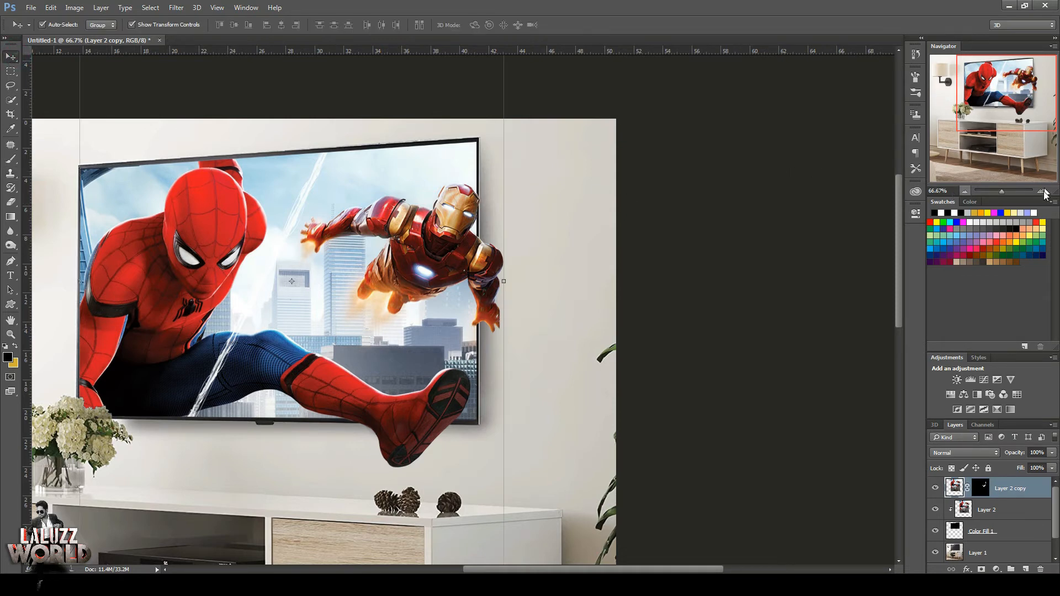
pyautogui.click(1041, 191)
pyautogui.click(1042, 191)
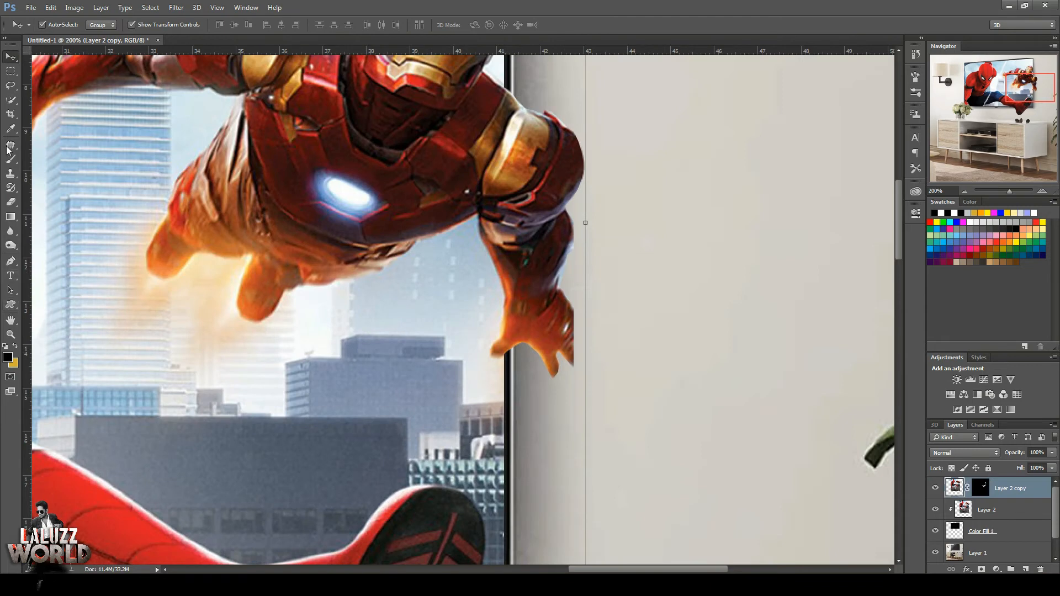
pyautogui.click(10, 261)
pyautogui.moveTo(541, 358); pyautogui.dragTo(550, 379)
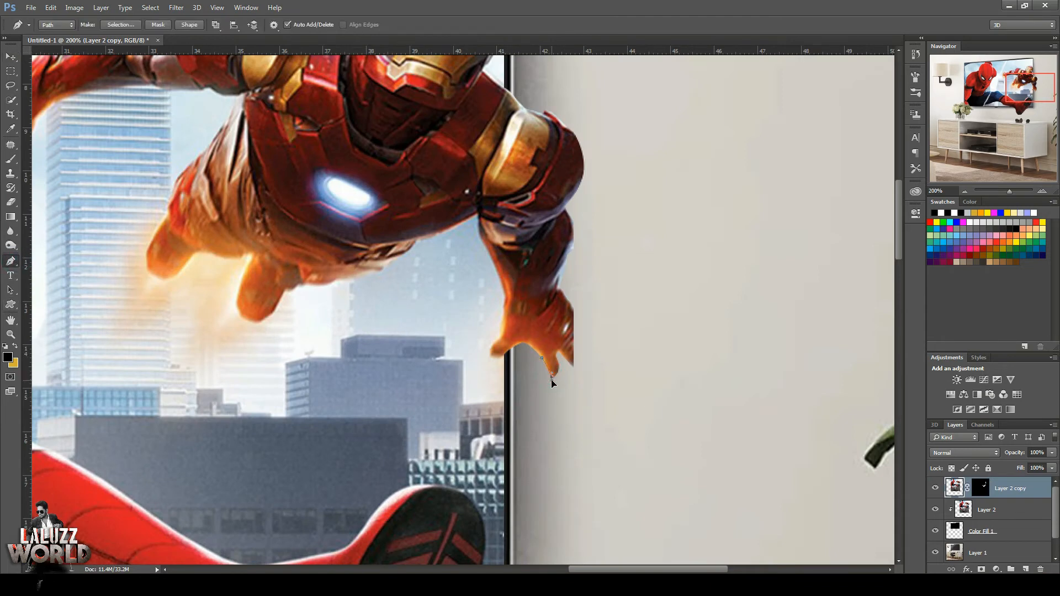
pyautogui.click(552, 375)
pyautogui.click(559, 359)
pyautogui.click(551, 347)
pyautogui.click(549, 343)
pyautogui.click(544, 342)
pyautogui.hotkey('ctrl', 'Return')
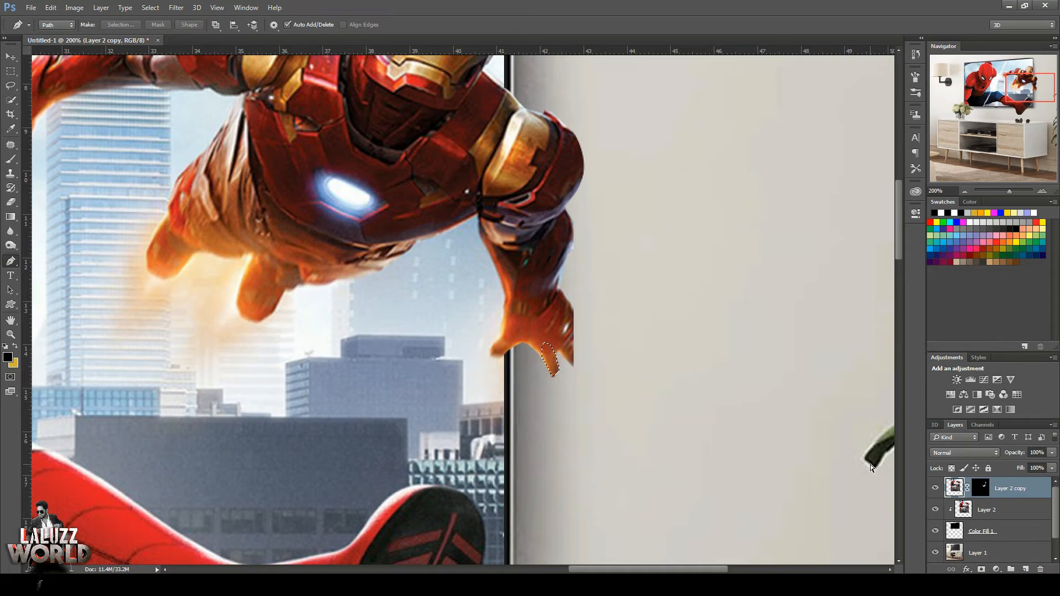
# Copy the selected finger onto three new layers, moving and rotating the copies into place as the missing fingers of Iron Man's hand.
pyautogui.hotkey('ctrl', 'j')
pyautogui.press('v')
pyautogui.moveTo(553, 365); pyautogui.dragTo(593, 349)
pyautogui.press('Return')
pyautogui.moveTo(603, 364); pyautogui.dragTo(608, 358)
pyautogui.moveTo(594, 350); pyautogui.dragTo(592, 320)
pyautogui.press('Return')
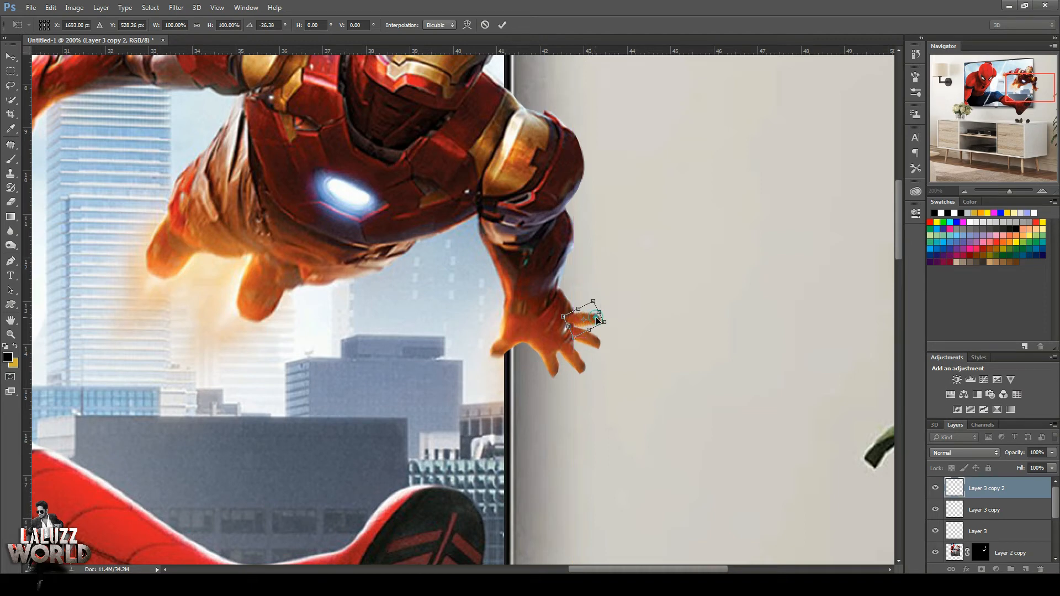
pyautogui.press('Return')
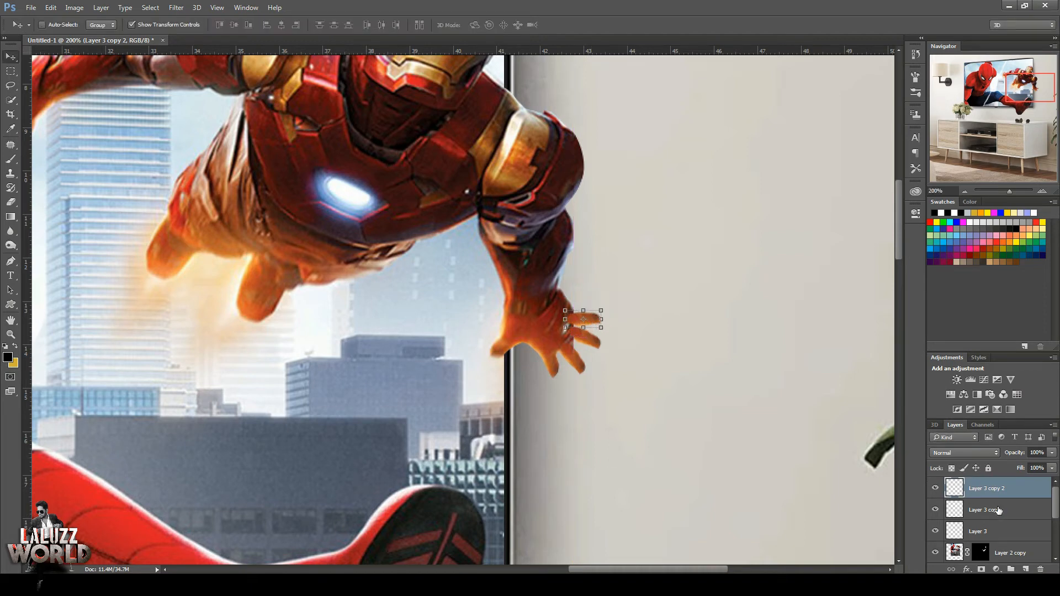
# Merge the three finger layers, Layer 3, Layer 3 copy and Layer 3 copy 2, into one.
pyautogui.keyDown('shift'); pyautogui.click(998, 510); pyautogui.keyUp('shift')
pyautogui.keyDown('shift'); pyautogui.click(1004, 528); pyautogui.keyUp('shift')
pyautogui.rightClick(988, 510)
pyautogui.click(942, 348)
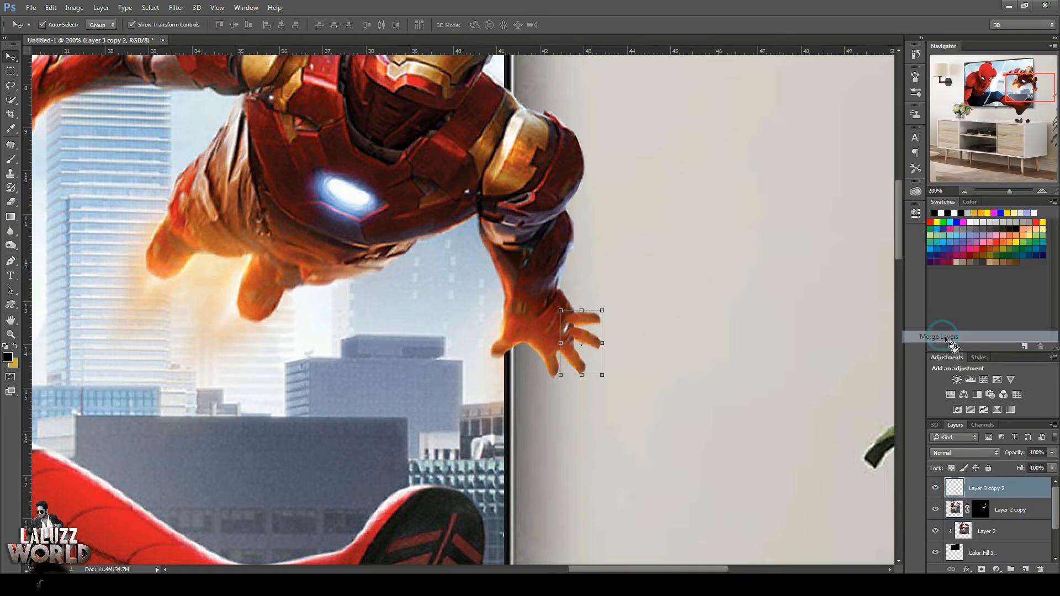
# Erase the inner ends of the copied fingers with a 9 px eraser so they blend into Iron Man's hand.
pyautogui.click(12, 201)
pyautogui.press('[')
pyautogui.press('[')
pyautogui.press('[')
pyautogui.press('[')
pyautogui.press('[')
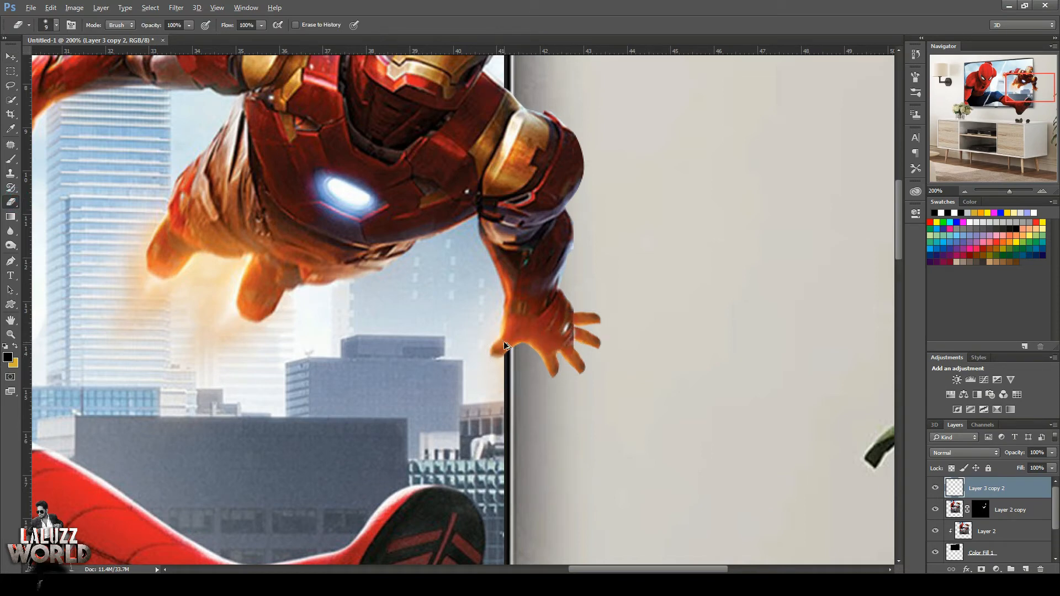
pyautogui.moveTo(568, 331); pyautogui.dragTo(565, 327)
# Apply Layer 2 copy's mask and merge that layer with the finger layer, Layer 3 copy 2.
pyautogui.click(10, 173)
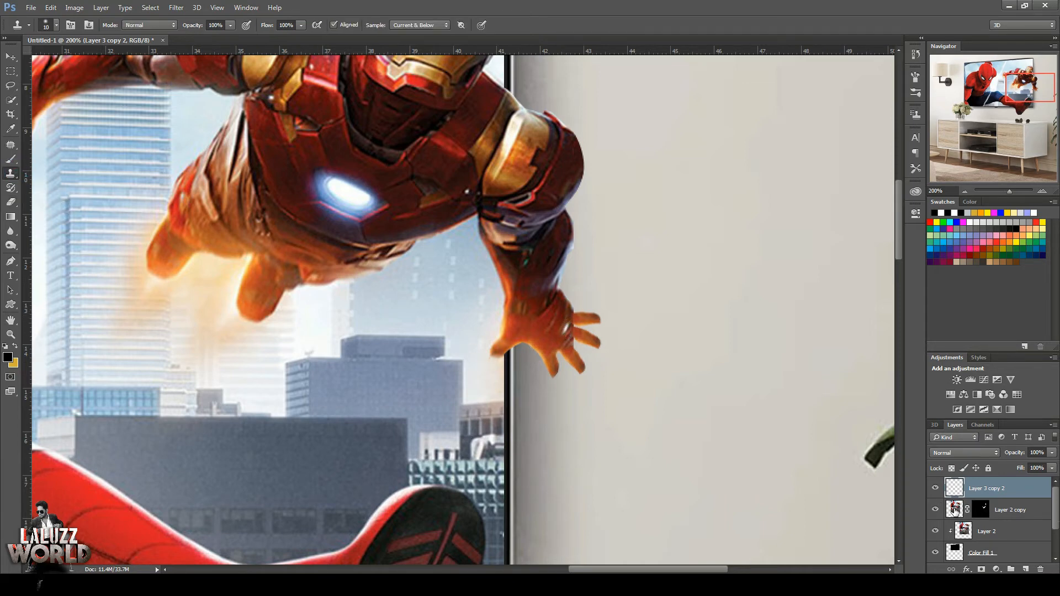
pyautogui.rightClick(980, 509)
pyautogui.click(939, 429)
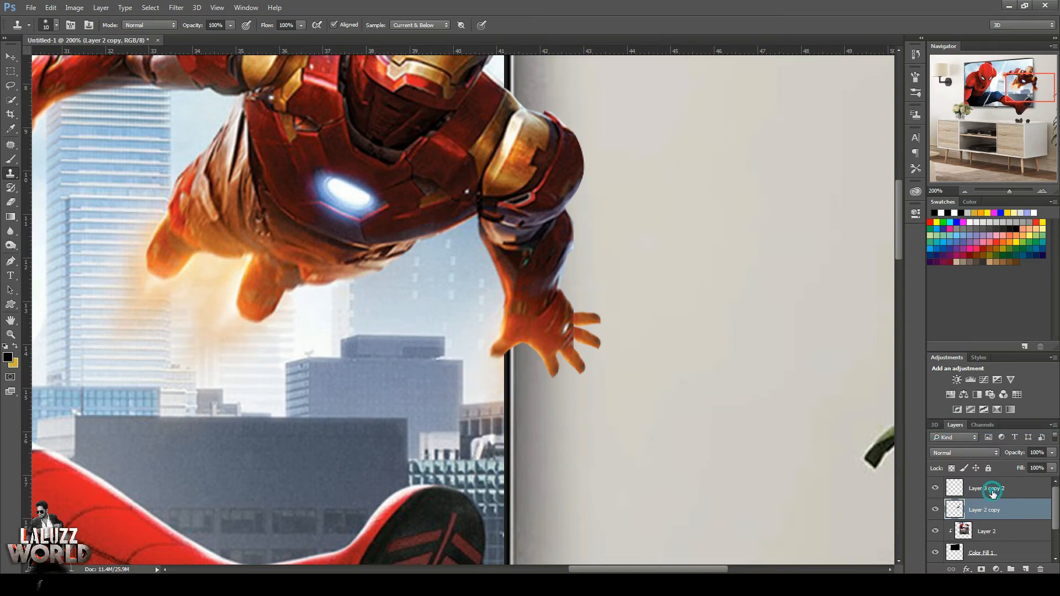
pyautogui.click(989, 489)
pyautogui.keyDown('shift'); pyautogui.click(989, 505); pyautogui.keyUp('shift')
pyautogui.rightClick(993, 507)
pyautogui.click(873, 400)
# Open the Liquify filter on the merged arm layer and warp the fingers of Iron Man's hand with a small 6 px Forward Warp brush.
pyautogui.scroll(3, 471, 243)
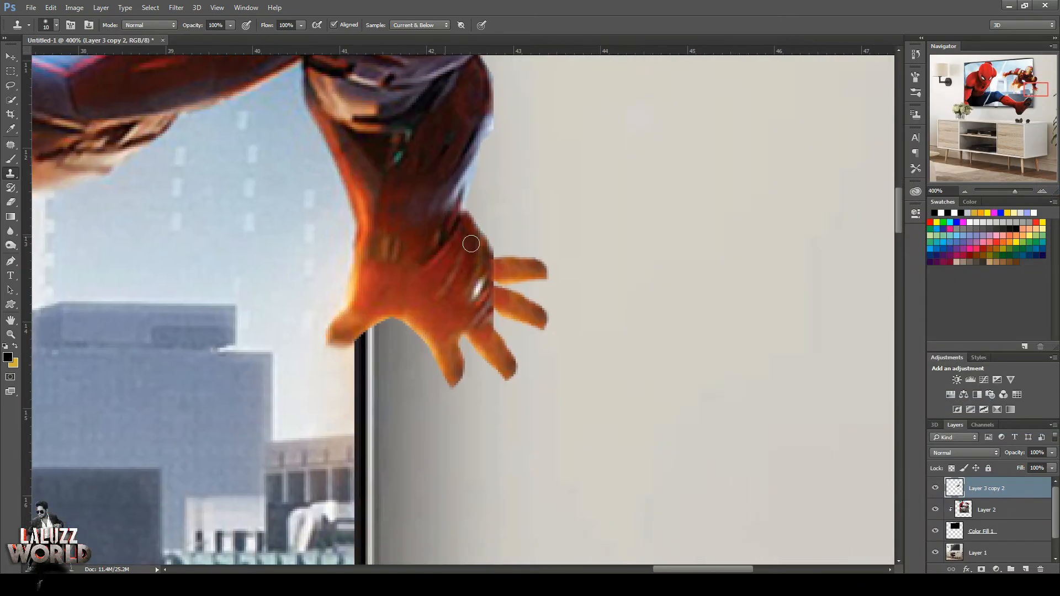
pyautogui.click(470, 243)
pyautogui.press('Return')
pyautogui.click(176, 7)
pyautogui.click(199, 92)
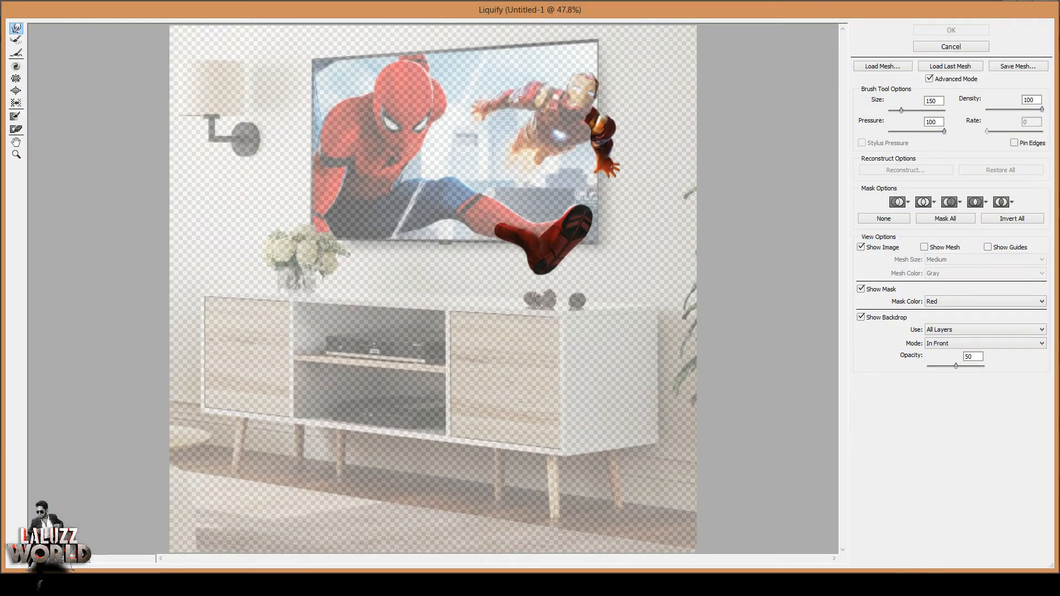
pyautogui.hotkey('ctrl', '+')
pyautogui.hotkey('ctrl', '+')
pyautogui.hotkey('ctrl', '+')
pyautogui.moveTo(843, 288); pyautogui.dragTo(842, 134)
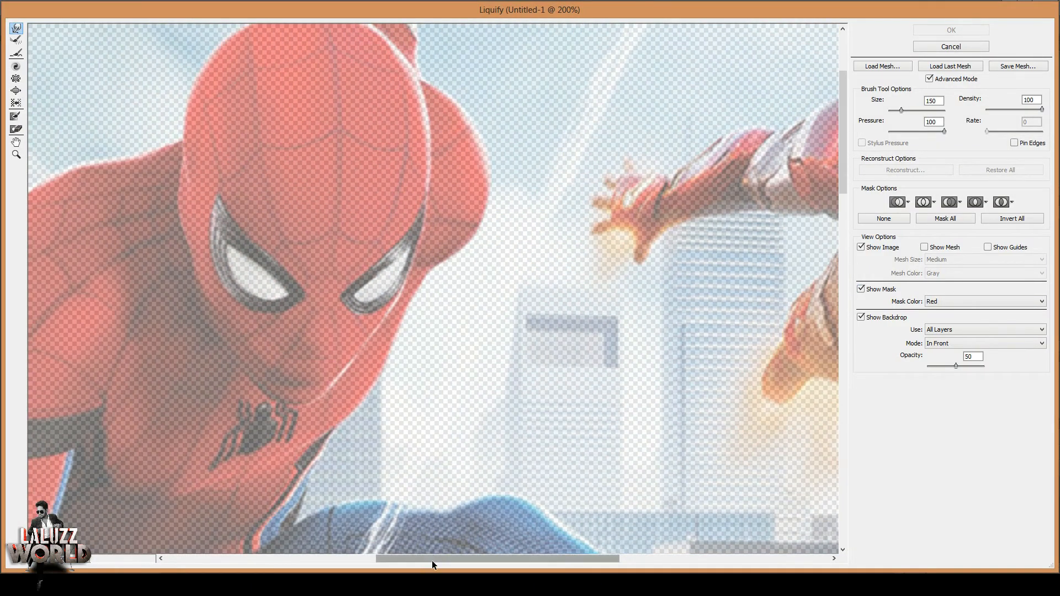
pyautogui.moveTo(432, 561); pyautogui.dragTo(606, 561)
pyautogui.press('[')
pyautogui.press('[')
pyautogui.press('[')
pyautogui.press('[')
pyautogui.press('[')
pyautogui.press('[')
pyautogui.press('[')
pyautogui.press('[')
pyautogui.press('[')
pyautogui.press('[')
pyautogui.press('[')
pyautogui.press('[')
pyautogui.press('[')
pyautogui.press('[')
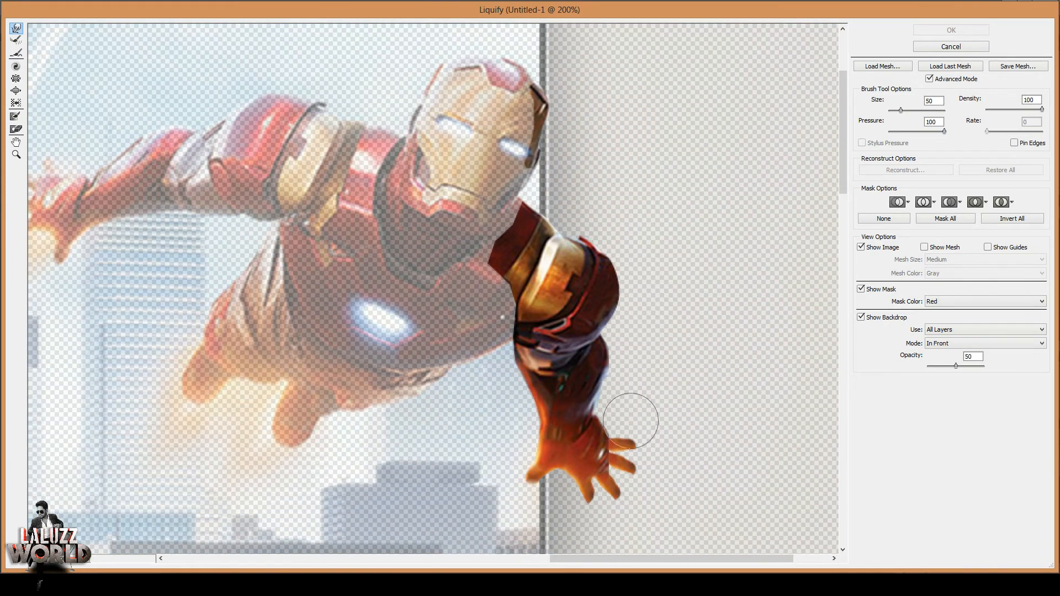
pyautogui.moveTo(612, 432); pyautogui.dragTo(611, 434)
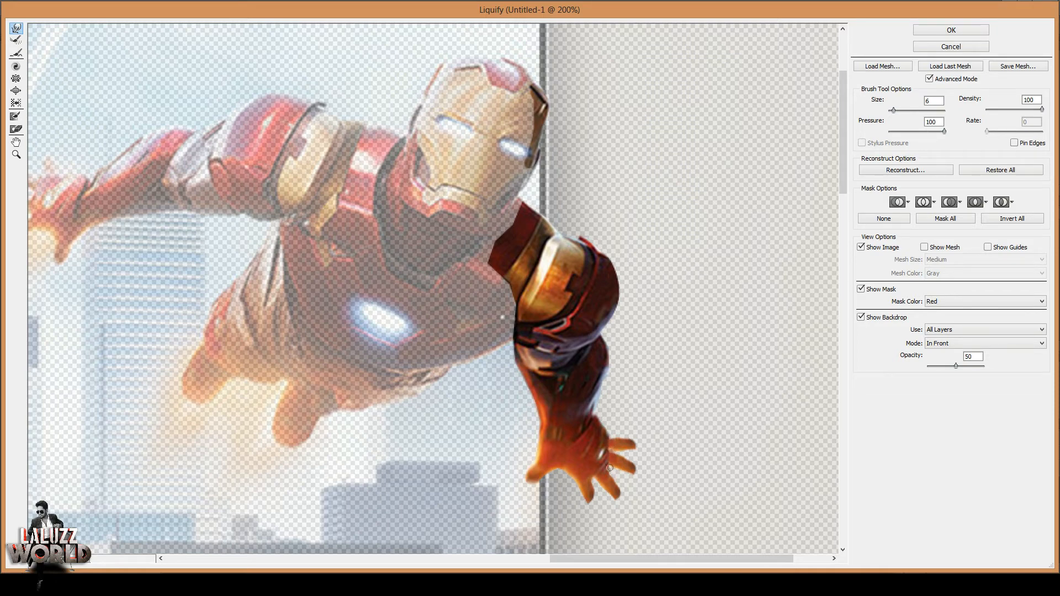
# Touch up the finger bases in Liquify with an 8 px Bloat brush and a 6 px Forward Warp brush, and apply the filter.
pyautogui.click(16, 90)
pyautogui.press('[')
pyautogui.press('[')
pyautogui.press('[')
pyautogui.press('[')
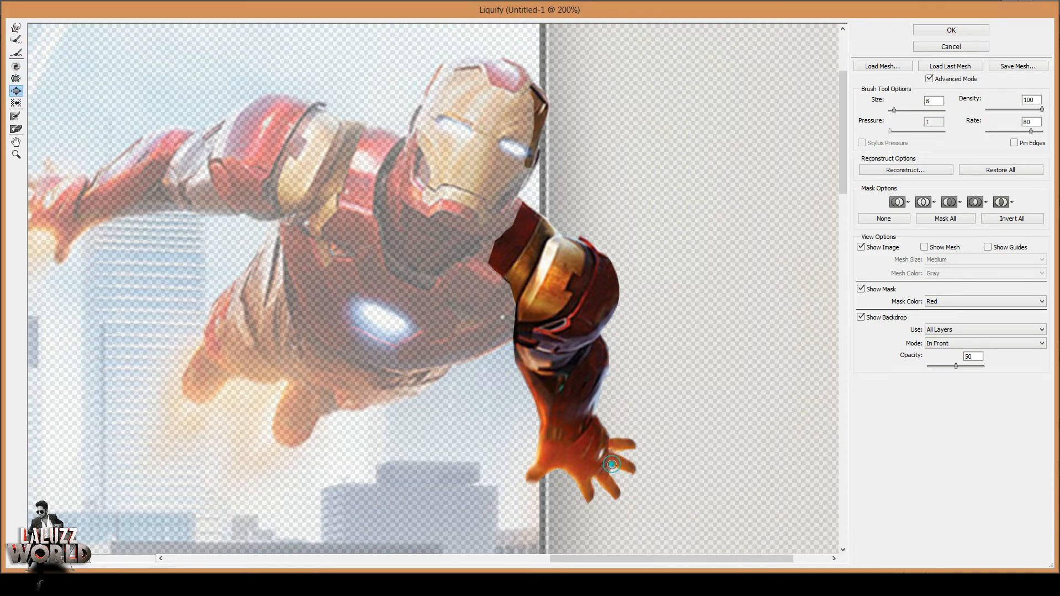
pyautogui.press('w')
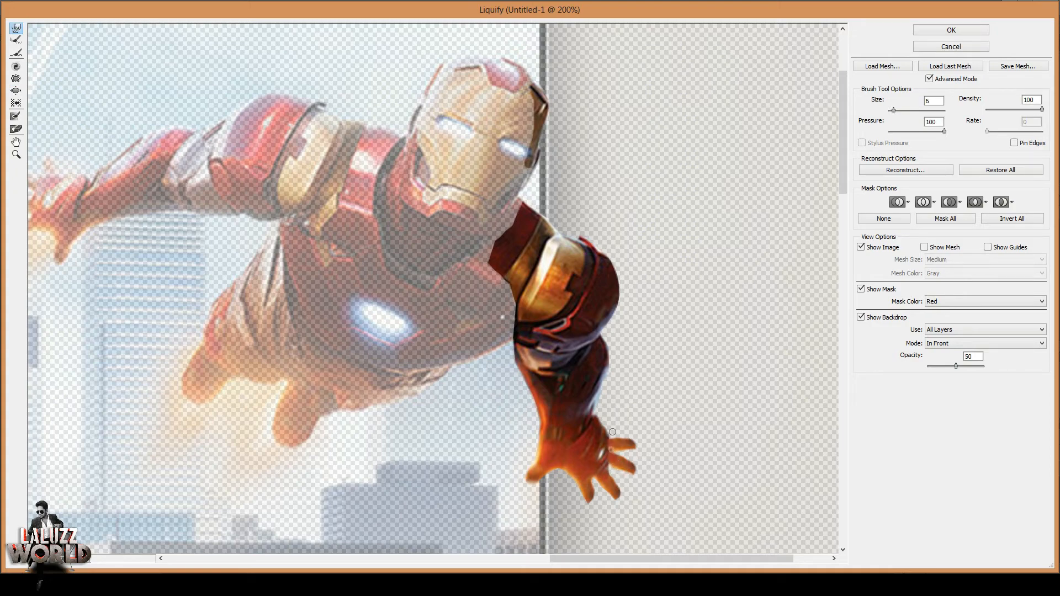
pyautogui.click(976, 27)
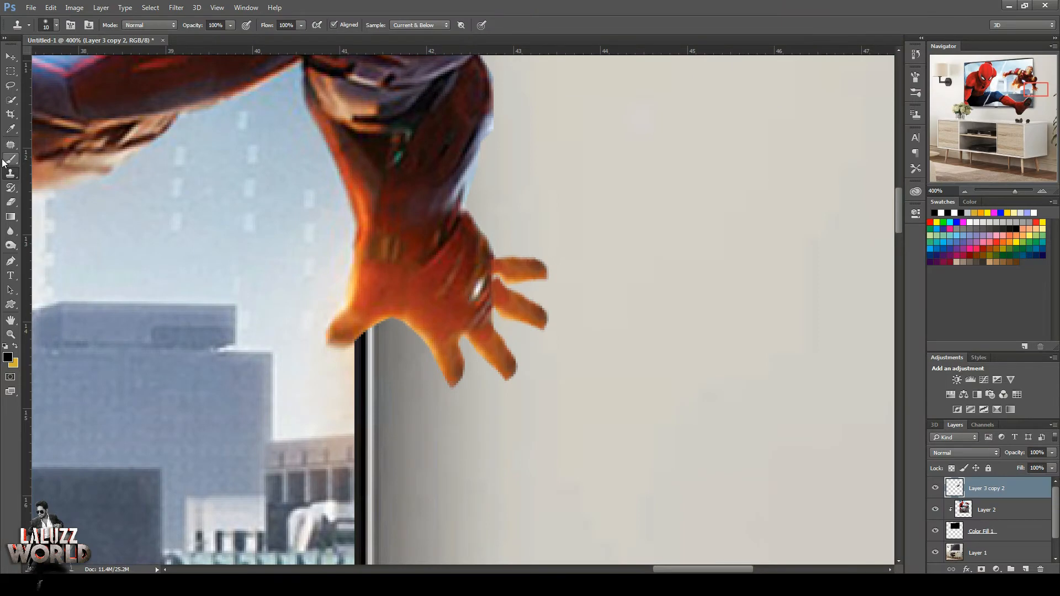
# Clone over the seam where the fingers join Iron Man's hand and erase the tip of the uppermost finger to shorten it.
pyautogui.moveTo(499, 292); pyautogui.dragTo(494, 258)
pyautogui.keyDown('alt'); pyautogui.click(493, 271); pyautogui.keyUp('alt')
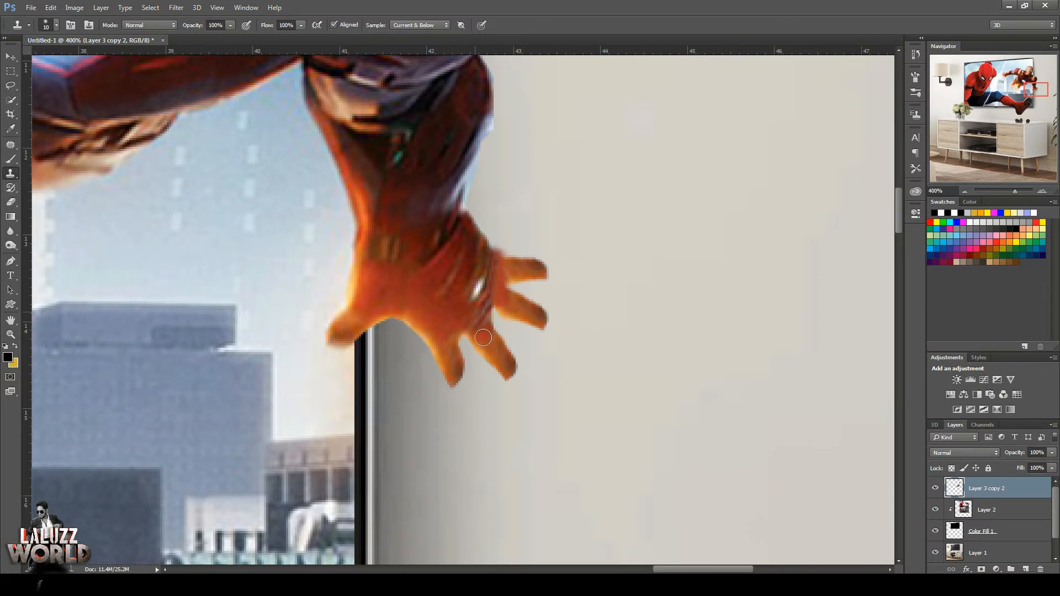
pyautogui.click(11, 201)
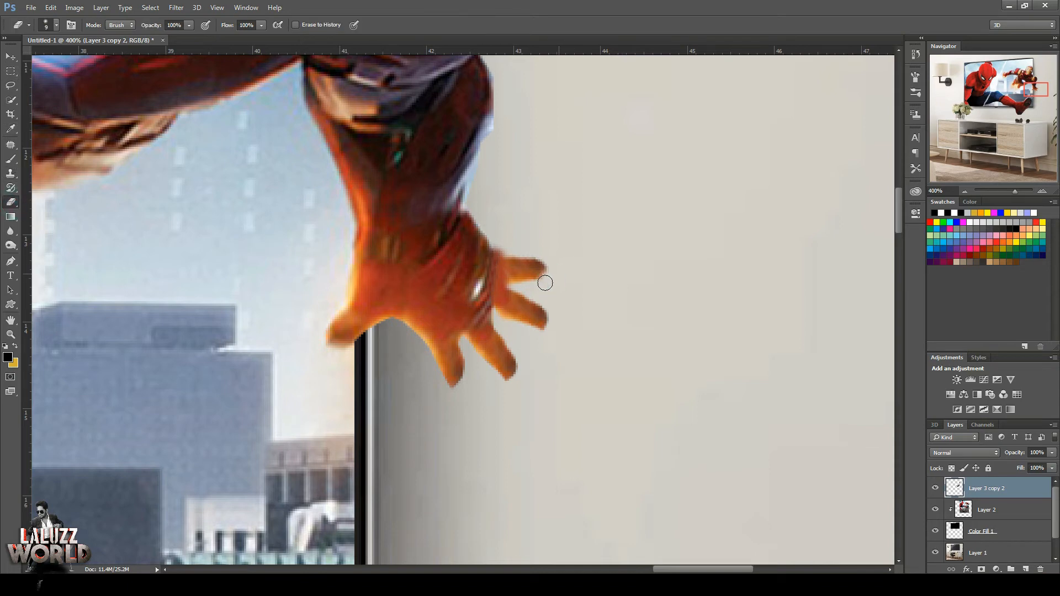
pyautogui.moveTo(544, 282)
pyautogui.mouseDown()
pyautogui.moveTo(518, 288)
pyautogui.moveTo(537, 282)
pyautogui.moveTo(530, 250)
pyautogui.mouseUp()
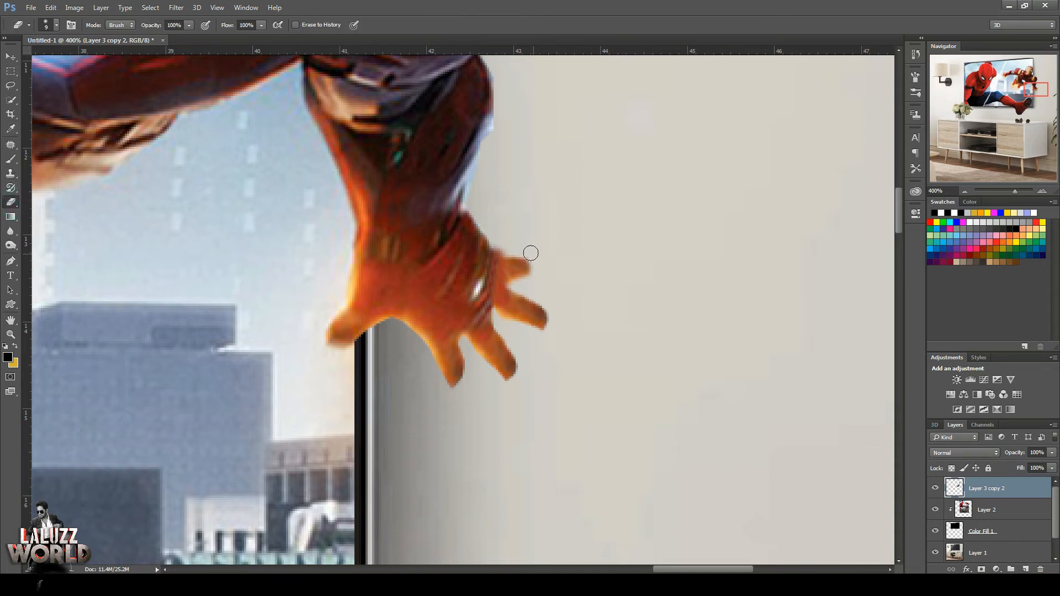
# Clone hand texture over the remaining finger seams and retouch the fingers' highlights at 41% exposure.
pyautogui.click(10, 173)
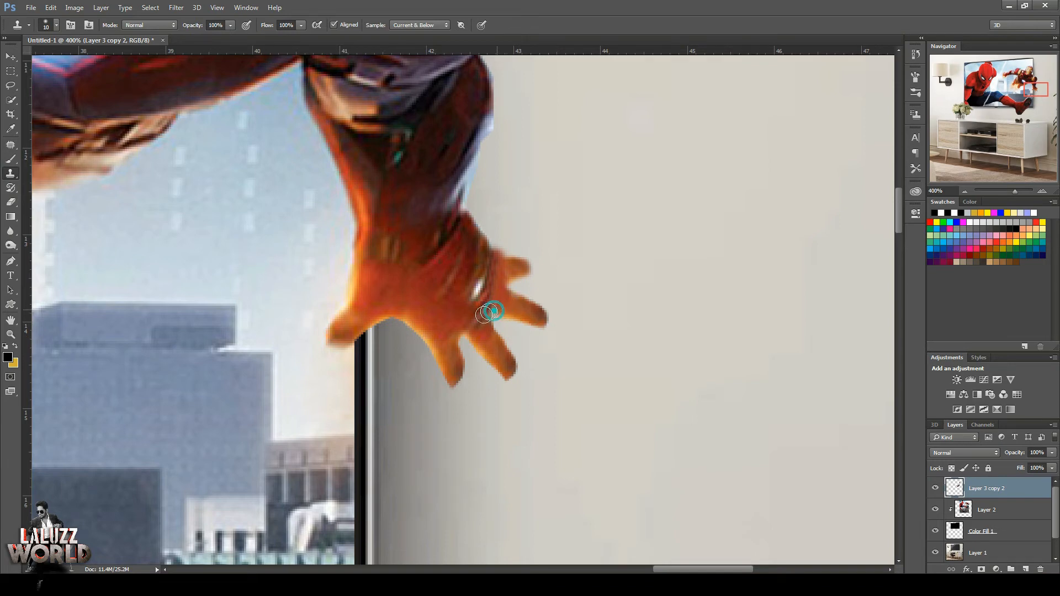
pyautogui.click(9, 249)
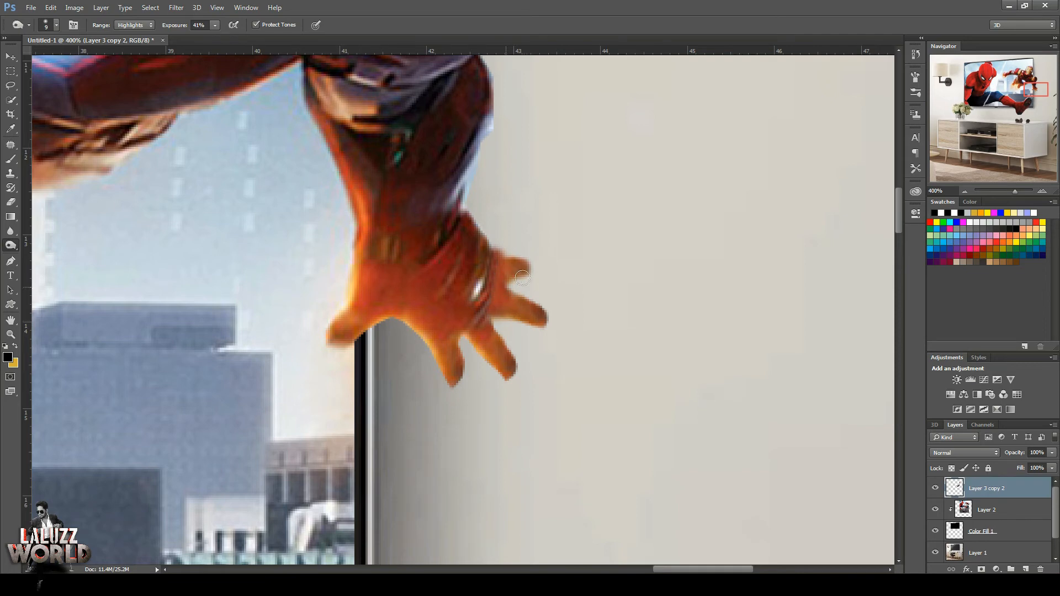
pyautogui.click(4, 54)
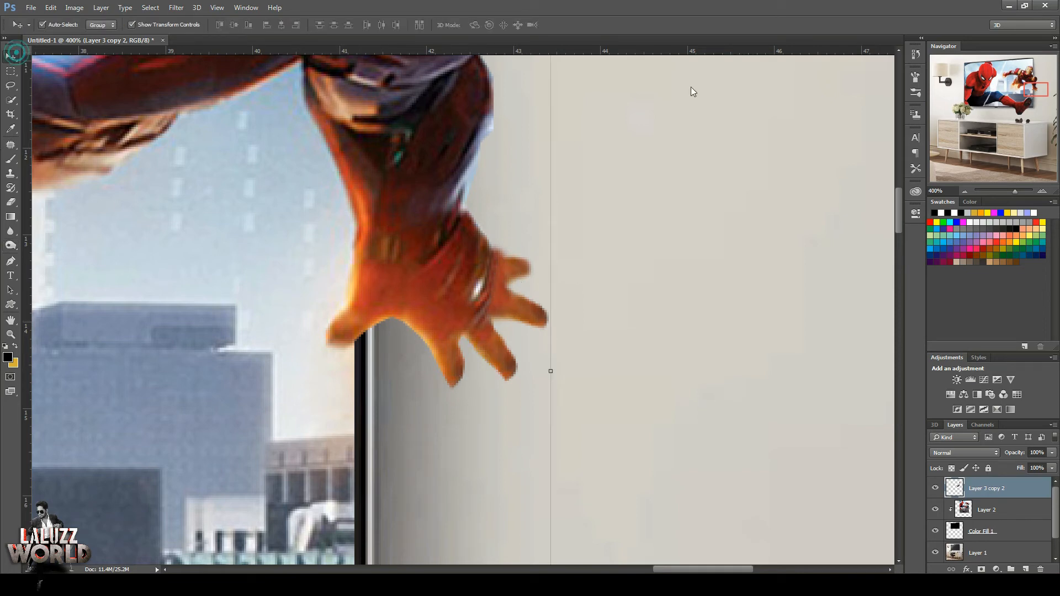
# Save the document to the Desktop as Untitled-1 in Photoshop format with layers.
pyautogui.click(968, 191)
pyautogui.click(968, 192)
pyautogui.click(968, 192)
pyautogui.click(968, 192)
pyautogui.click(968, 192)
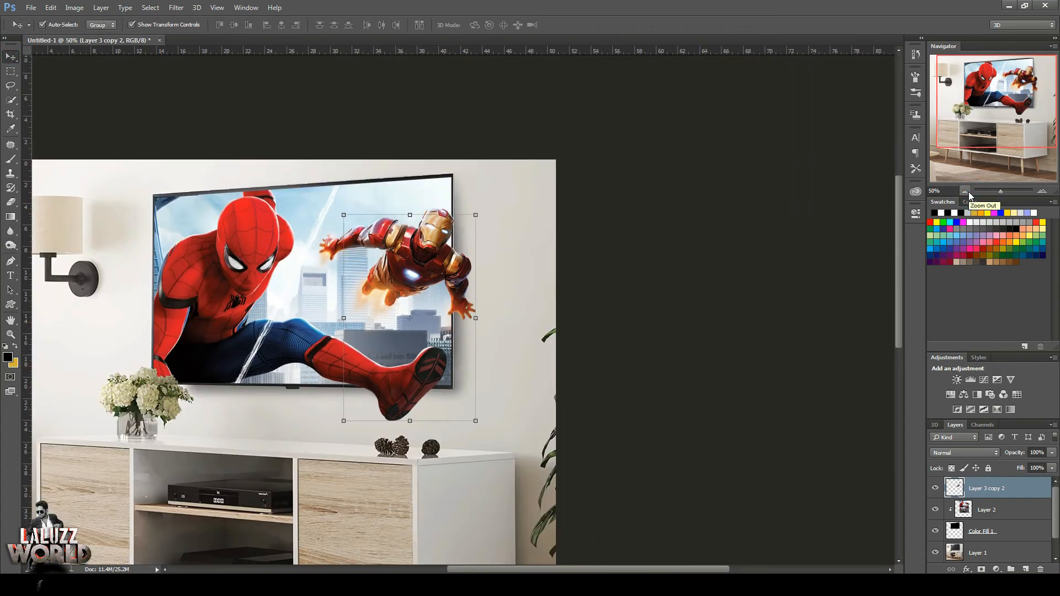
pyautogui.hotkey('ctrl', 's')
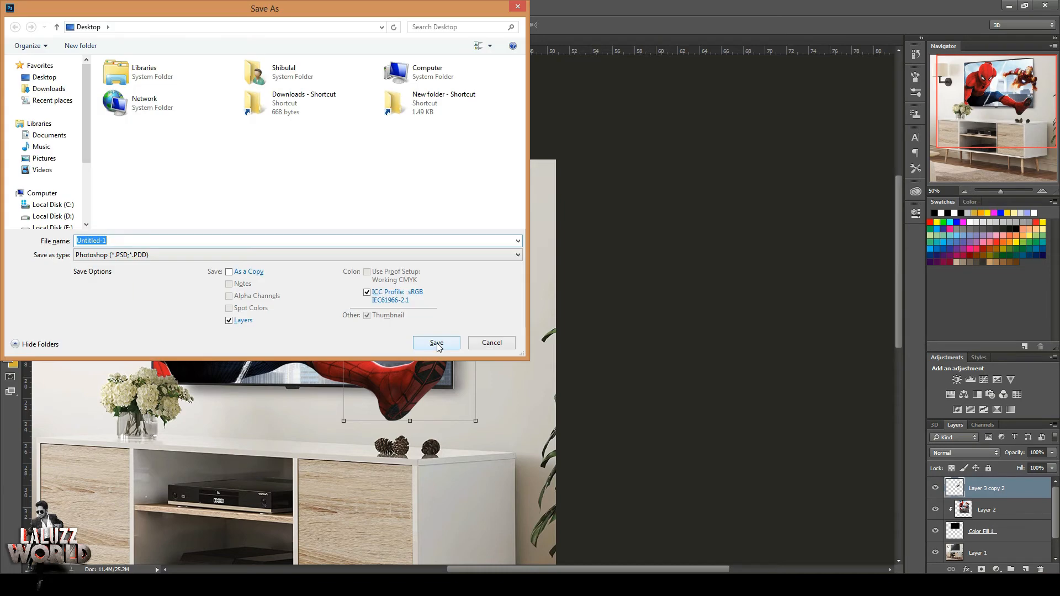
pyautogui.click(437, 343)
pyautogui.press('Return')
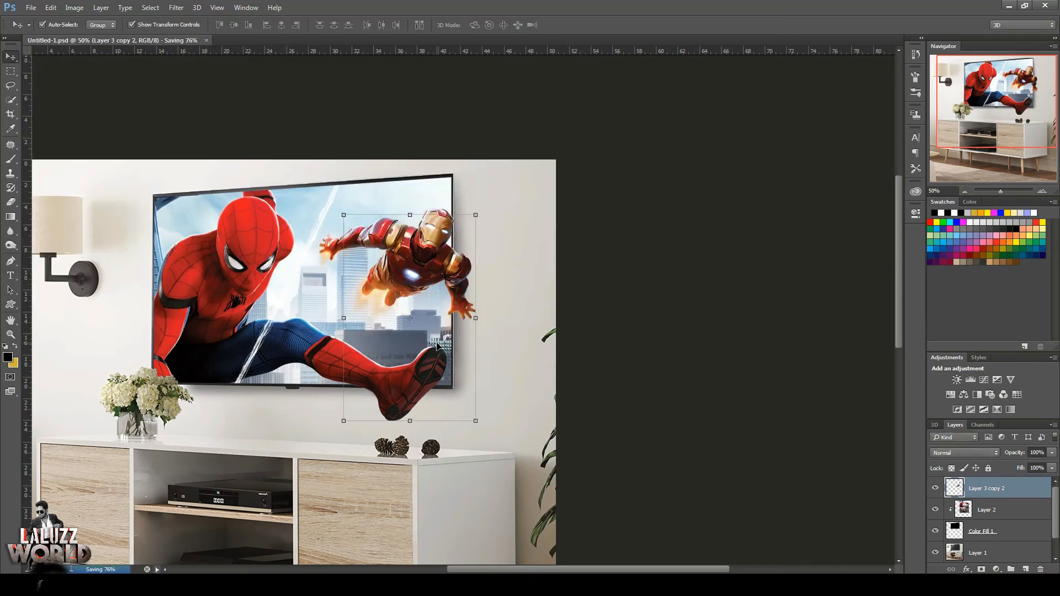
# Add a new empty layer directly above Layer 2, beneath the arm layer, and get the Brush tool ready.
pyautogui.click(968, 193)
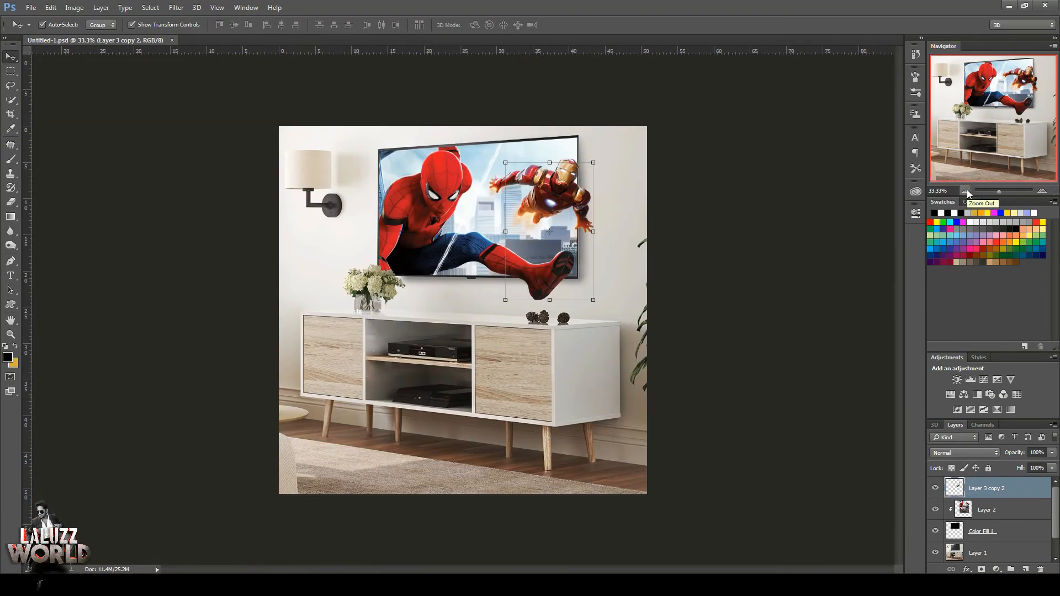
pyautogui.click(1043, 191)
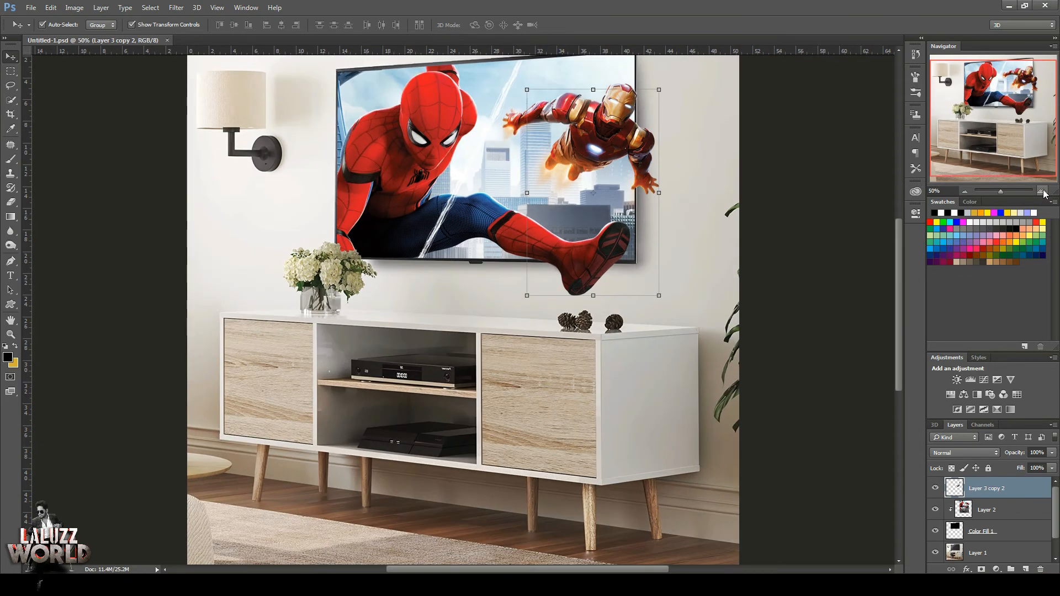
pyautogui.click(11, 159)
pyautogui.click(1001, 509)
pyautogui.click(1026, 569)
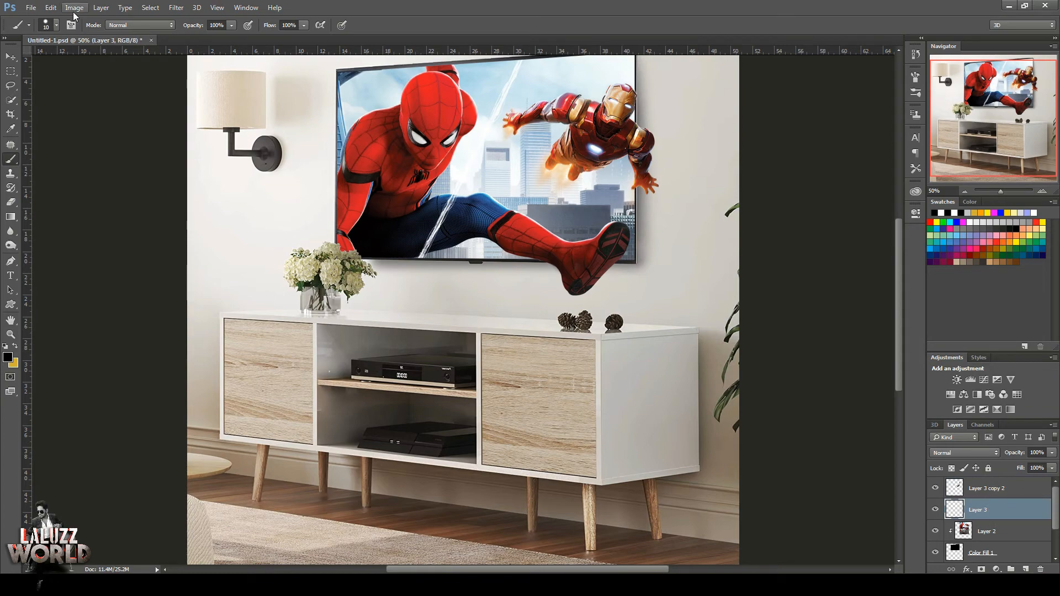
# Append the Rays of Light brush set to the brush presets and choose its 1299 px brush.
pyautogui.click(56, 24)
pyautogui.scroll(-3, 155, 206)
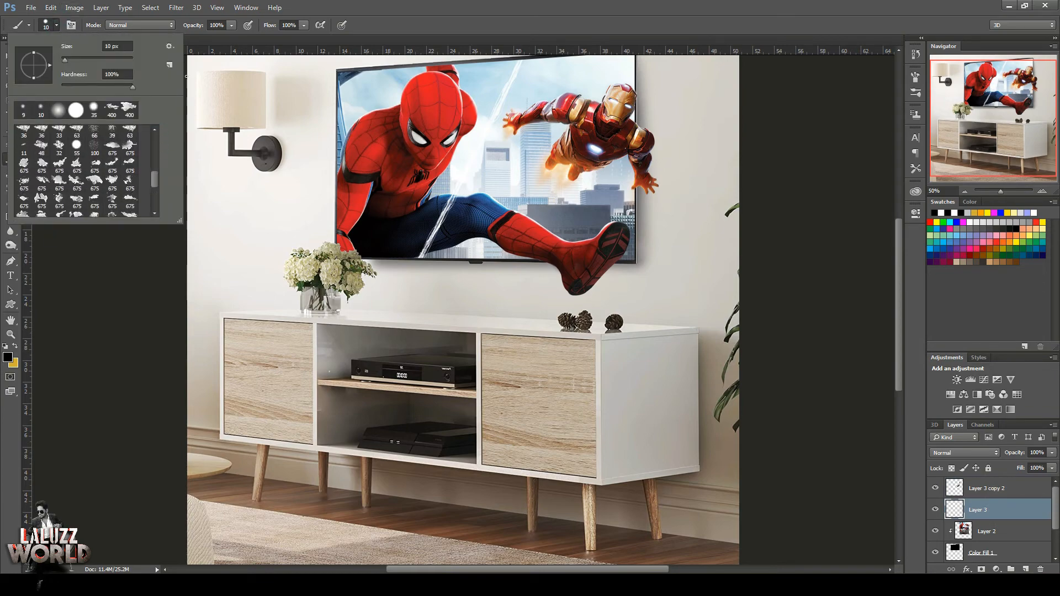
pyautogui.click(169, 45)
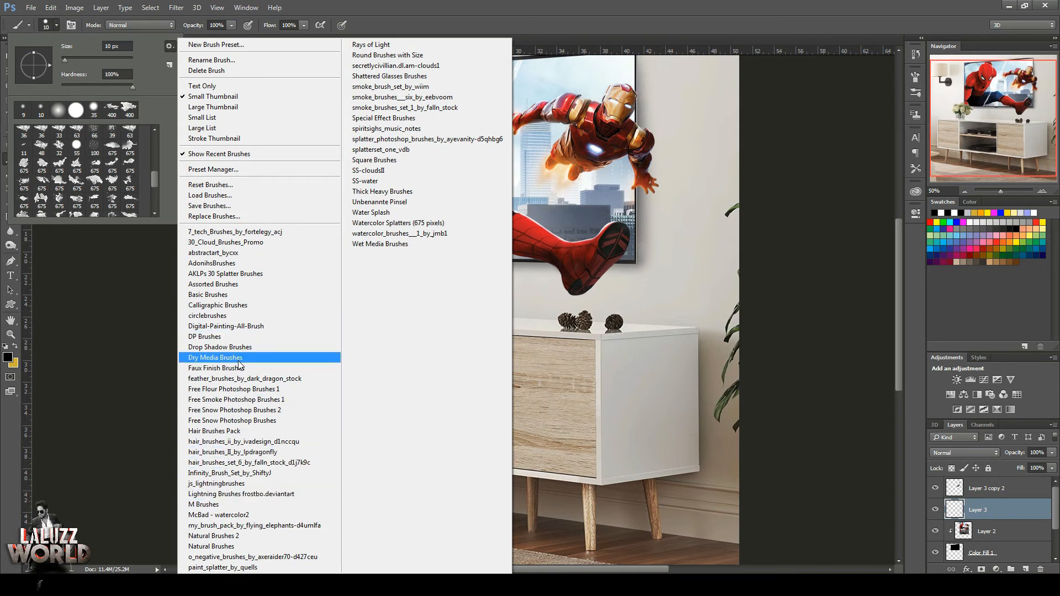
pyautogui.click(238, 305)
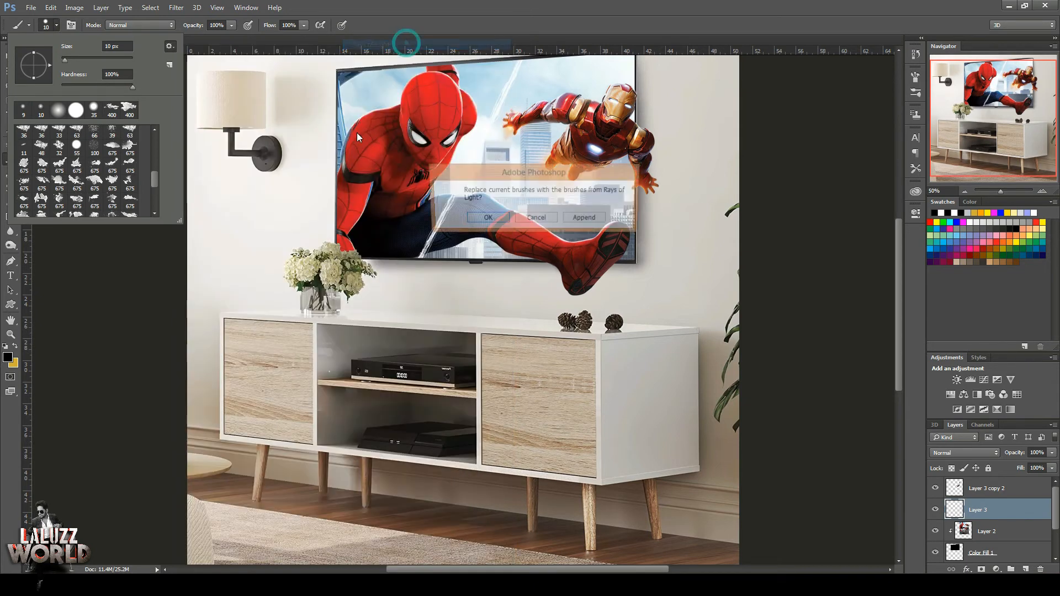
pyautogui.click(599, 220)
pyautogui.scroll(-3, 155, 201)
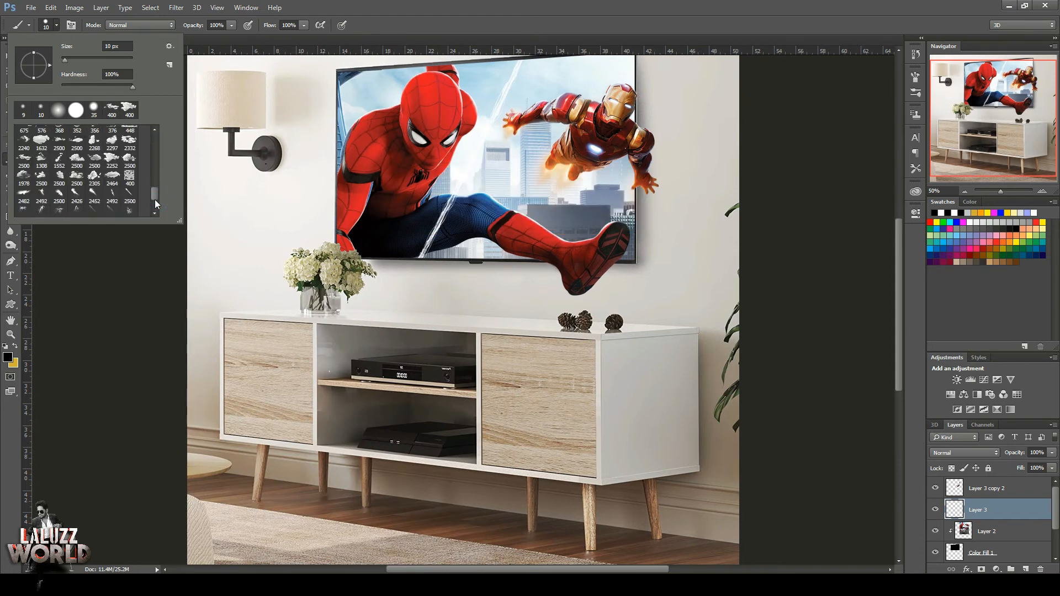
pyautogui.click(112, 191)
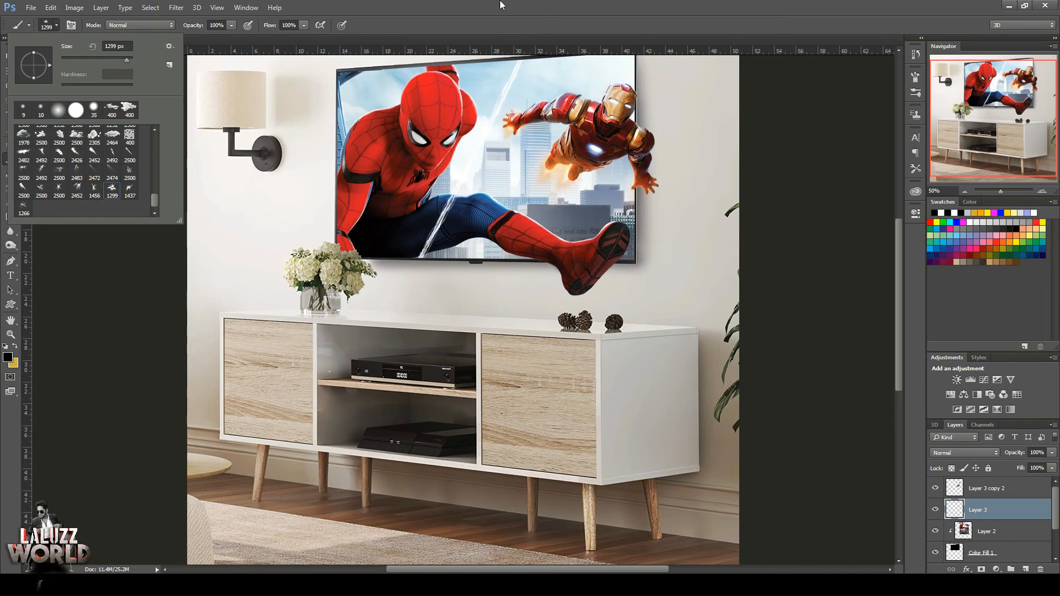
# Set the foreground colour to ffc300 and stamp one light-ray shape at 200 px on the new layer.
pyautogui.click(500, 2)
pyautogui.click(15, 346)
pyautogui.click(7, 358)
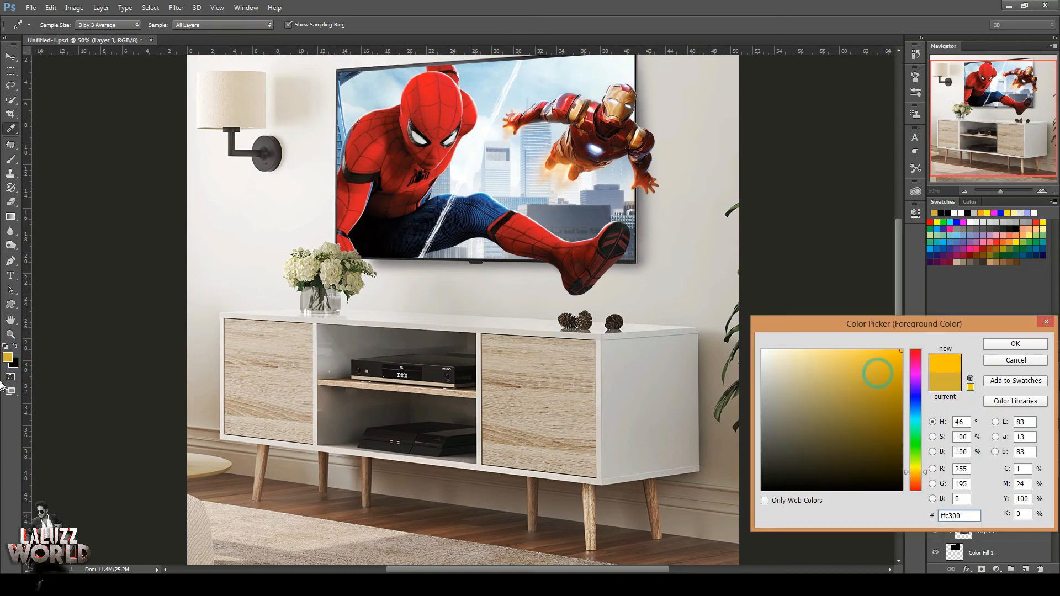
pyautogui.click(1015, 346)
pyautogui.click(508, 355)
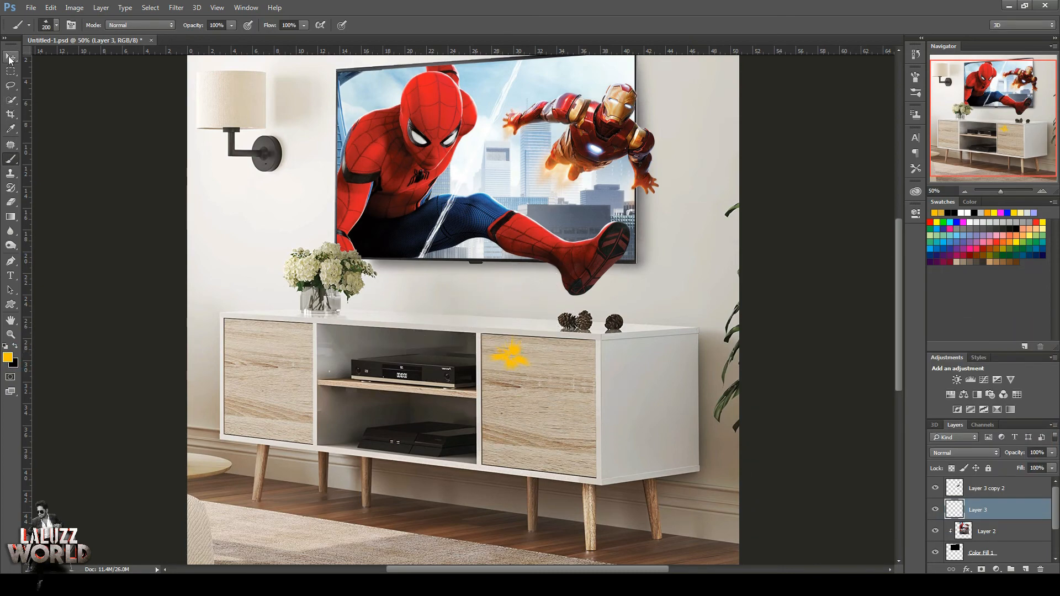
# Move the yellow ray shape behind Iron Man's rebuilt hand and reduce its layer opacity to 60%.
pyautogui.press('v')
pyautogui.moveTo(529, 368); pyautogui.dragTo(657, 188)
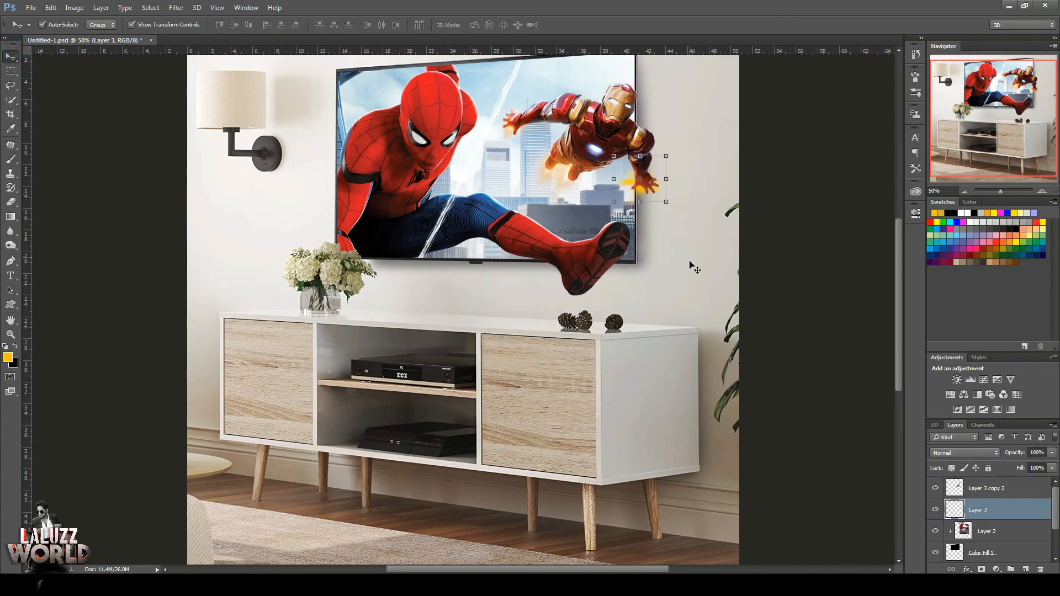
pyautogui.click(1051, 453)
pyautogui.moveTo(1052, 468); pyautogui.dragTo(1031, 469)
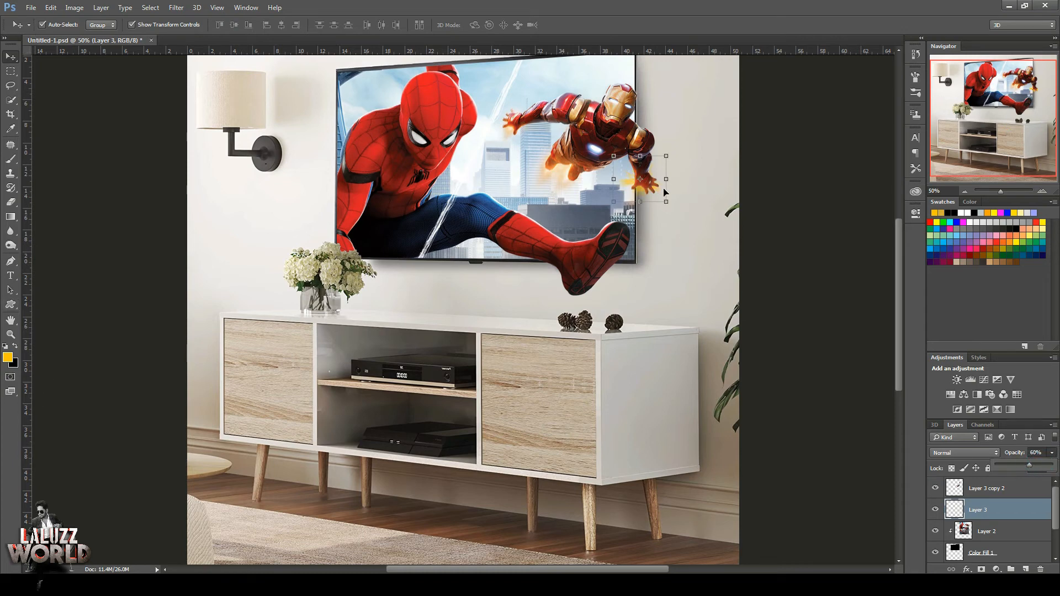
# Duplicate the glow layer and scale the copy down around its centre to about 81%.
pyautogui.hotkey('ctrl', 'j')
pyautogui.hotkey('ctrl', 't')
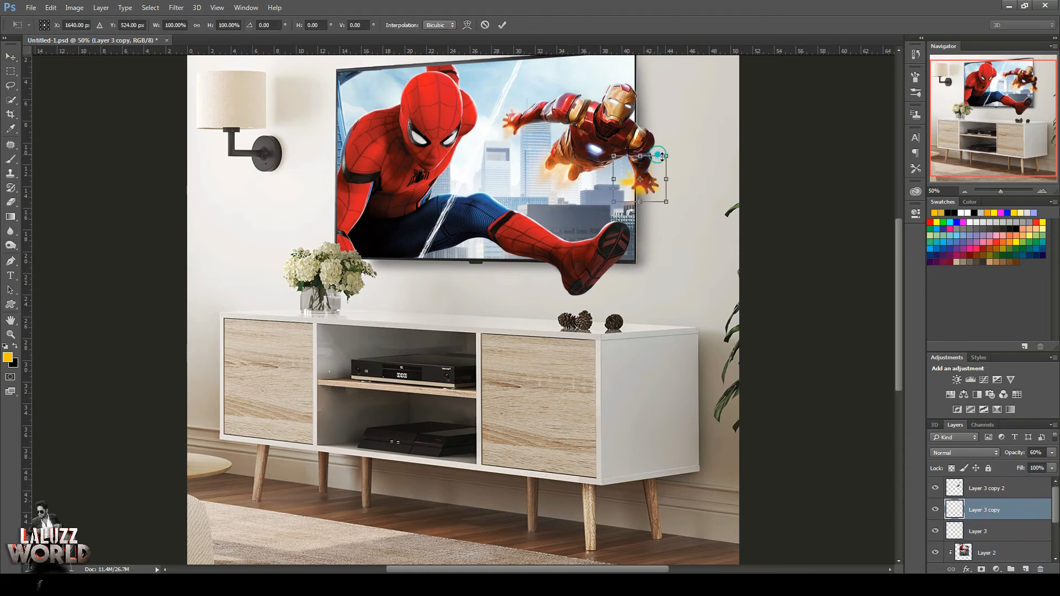
pyautogui.moveTo(662, 156); pyautogui.dragTo(661, 160)
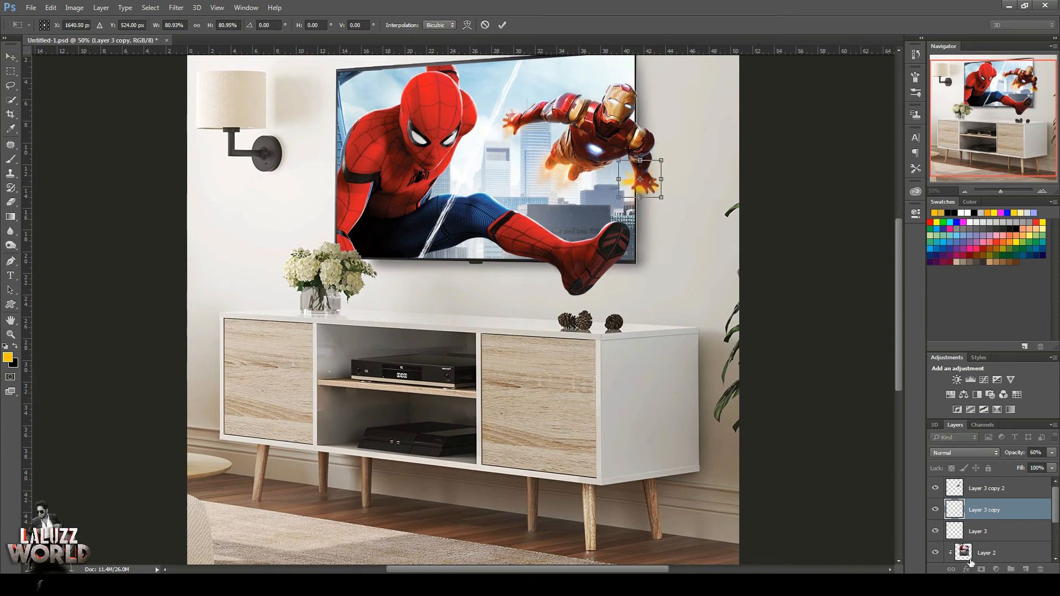
pyautogui.press('Return')
# Finish scaling the smaller glow copy and give it a pale yellow feffa8 Color Overlay.
pyautogui.rightClick(997, 519)
pyautogui.press('Escape')
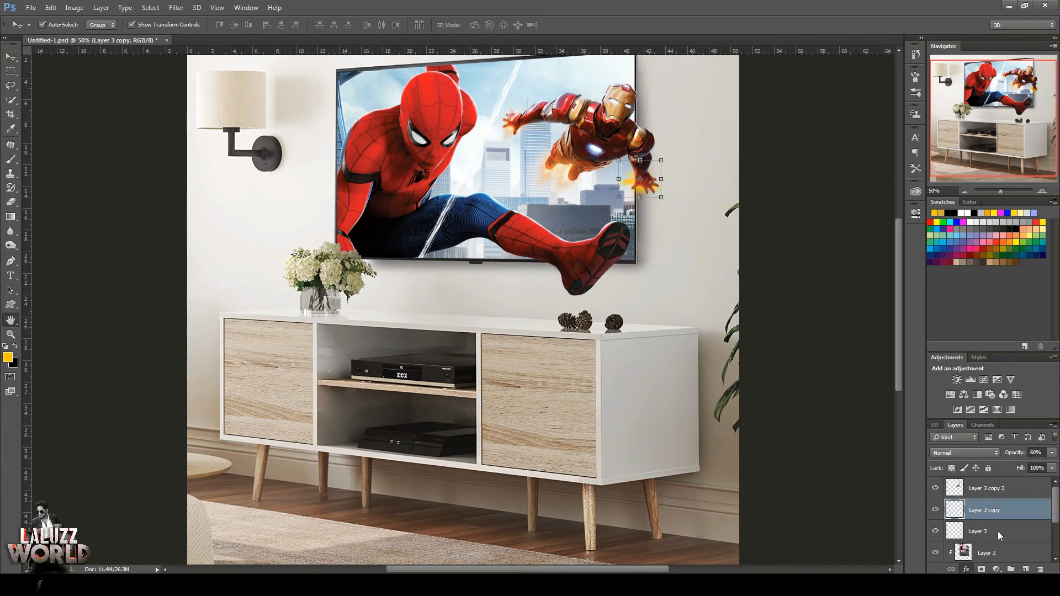
pyautogui.click(1001, 535)
pyautogui.moveTo(821, 156); pyautogui.dragTo(316, 225)
pyautogui.click(375, 258)
pyautogui.click(916, 467)
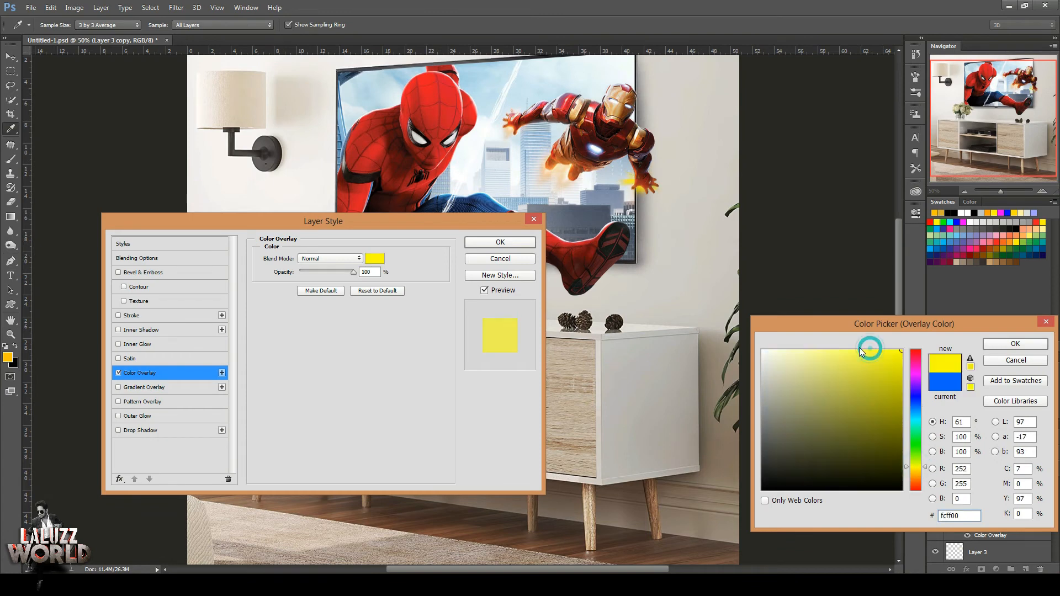
pyautogui.moveTo(861, 351); pyautogui.dragTo(809, 350)
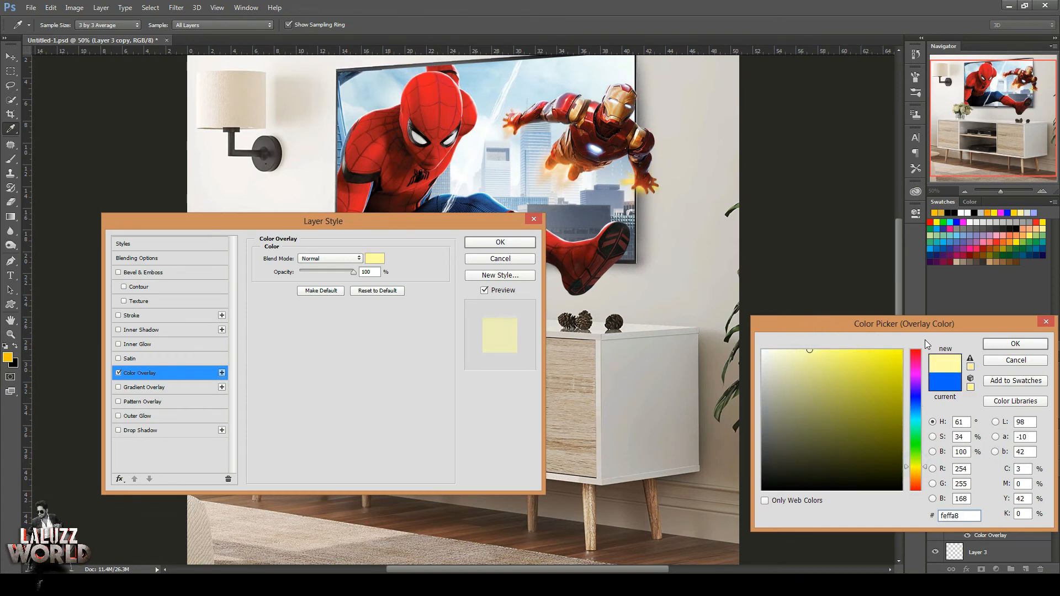
pyautogui.click(1015, 343)
pyautogui.click(500, 241)
# Give the original glow layer, Layer 3, an orange Color Overlay.
pyautogui.click(967, 569)
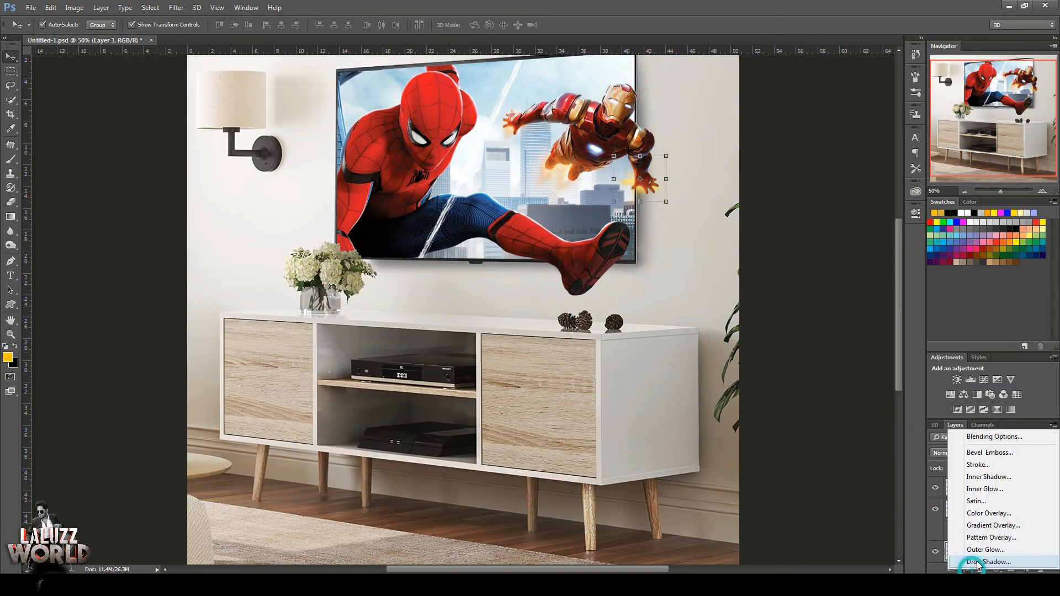
pyautogui.click(989, 513)
pyautogui.click(376, 259)
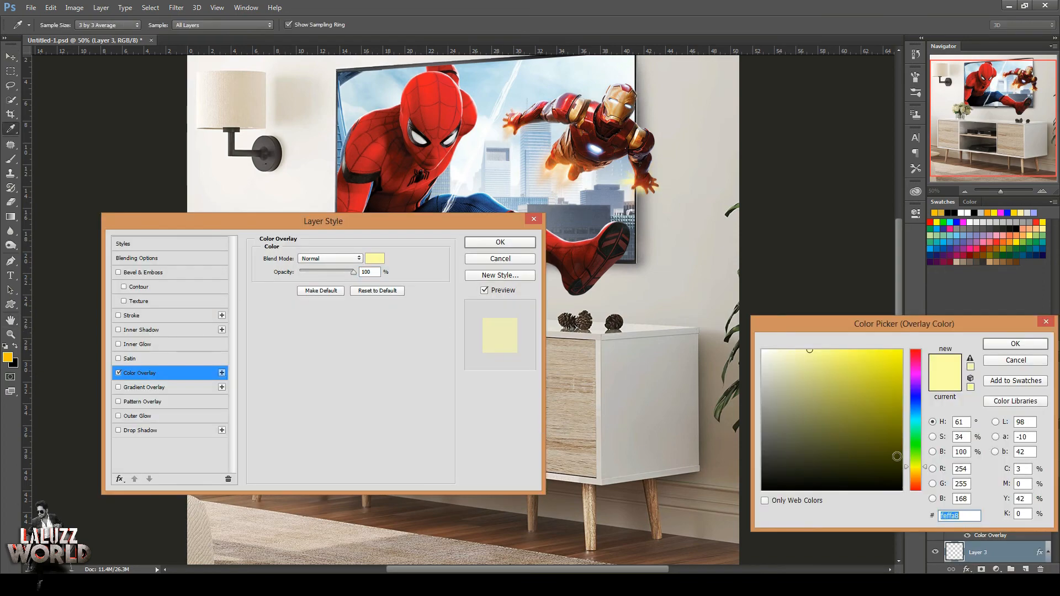
pyautogui.click(919, 481)
pyautogui.click(887, 373)
pyautogui.click(1015, 344)
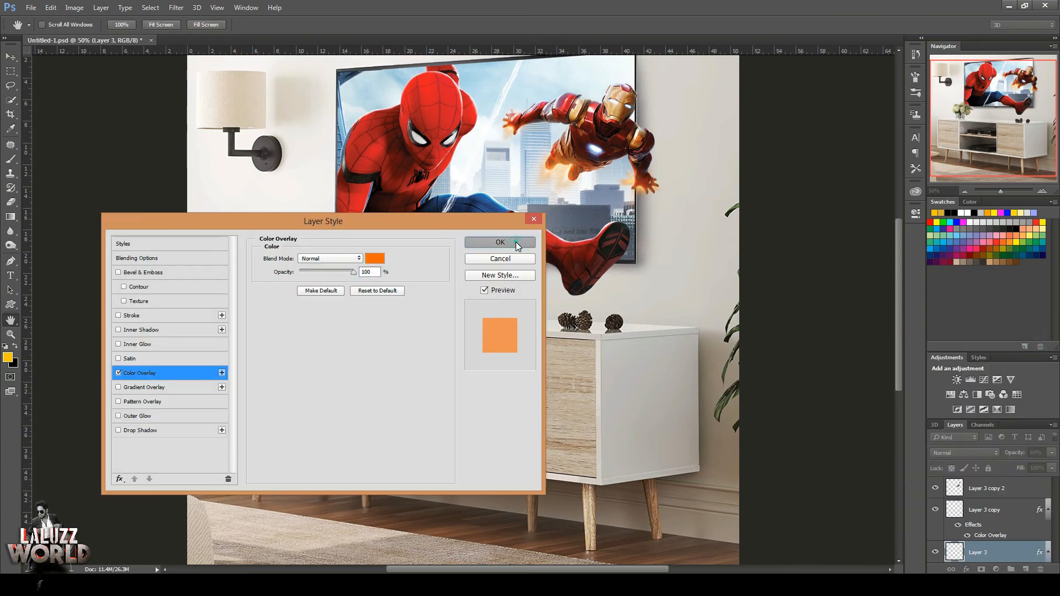
pyautogui.click(500, 242)
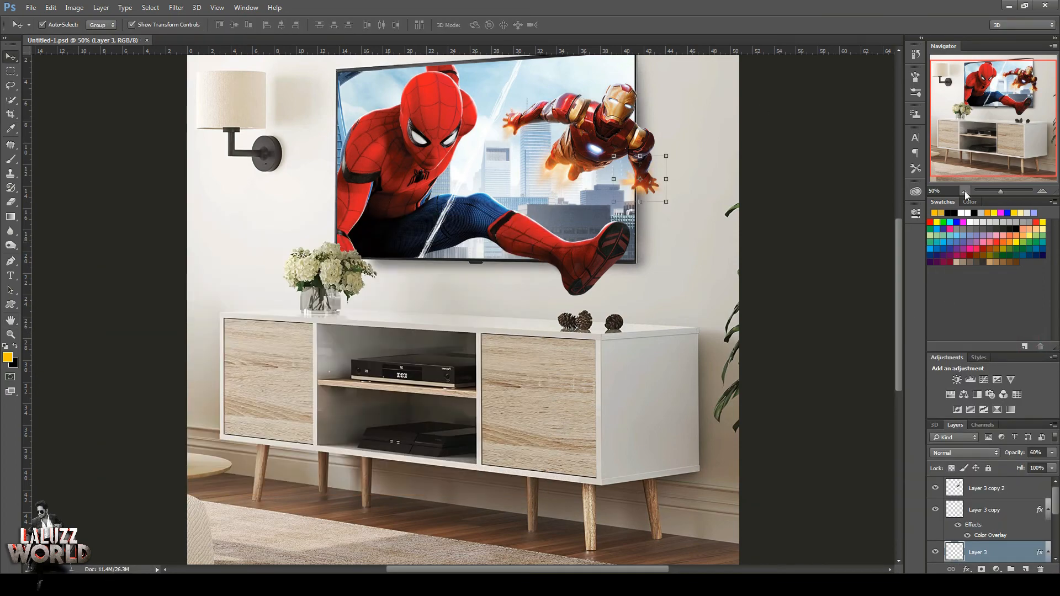
# Group Layer 3 copy 2, Layer 3 copy and Layer 3, the layers above Layer 2.
pyautogui.click(965, 191)
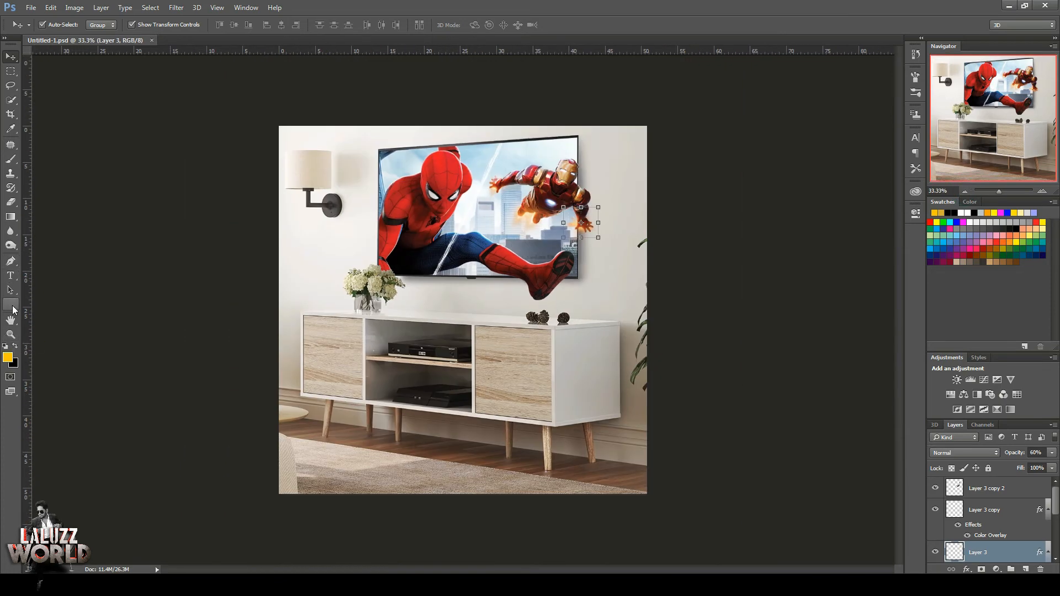
pyautogui.click(13, 246)
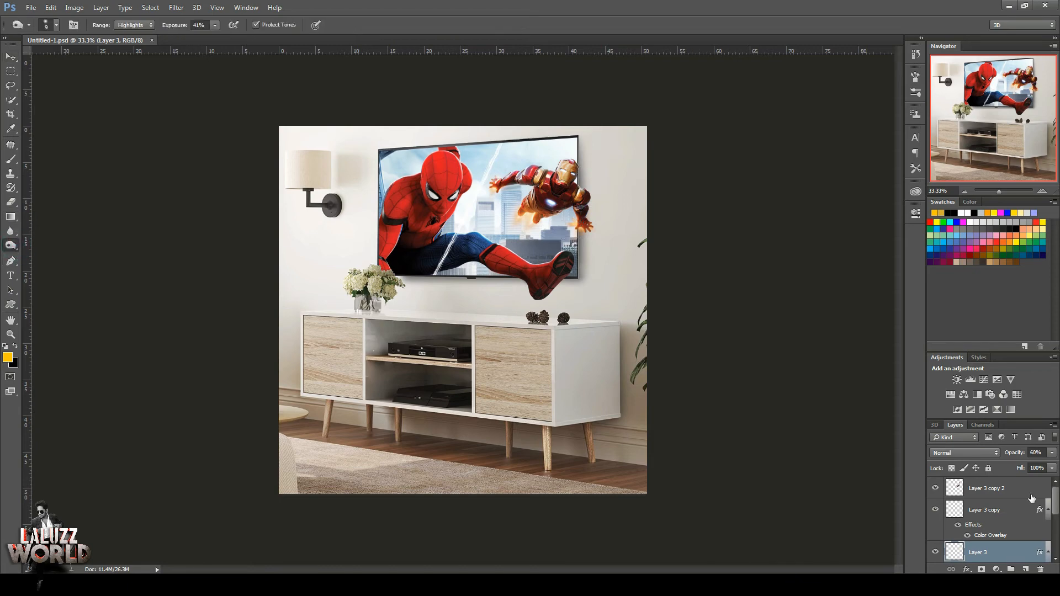
pyautogui.click(1006, 489)
pyautogui.keyDown('ctrl'); pyautogui.click(1004, 510); pyautogui.keyUp('ctrl')
pyautogui.keyDown('ctrl'); pyautogui.click(1012, 552); pyautogui.keyUp('ctrl')
pyautogui.moveTo(1055, 510); pyautogui.dragTo(1059, 537)
pyautogui.scroll(-2, 1000, 490)
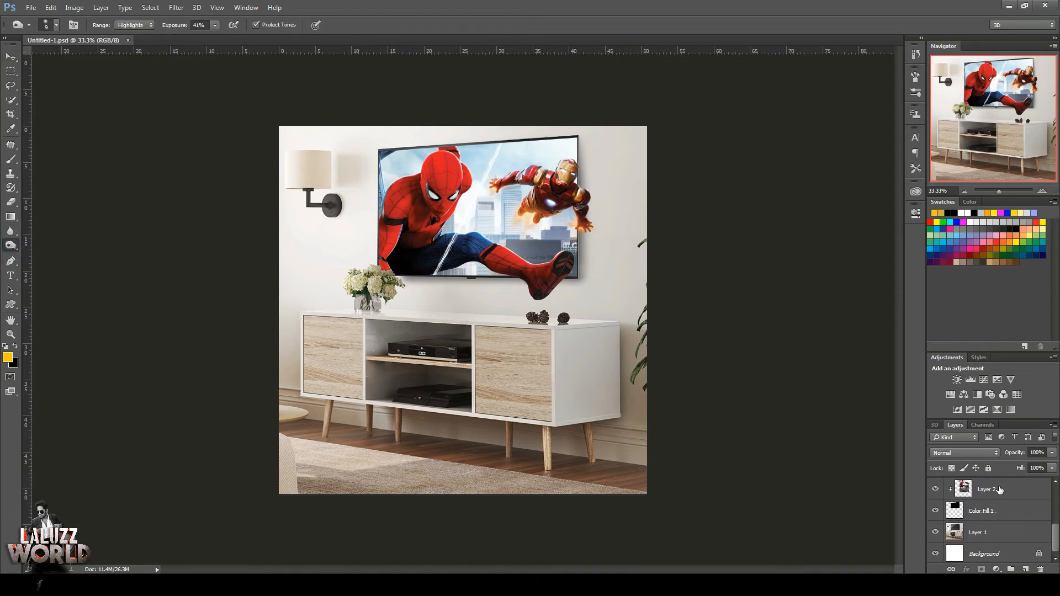
pyautogui.scroll(2, 1020, 508)
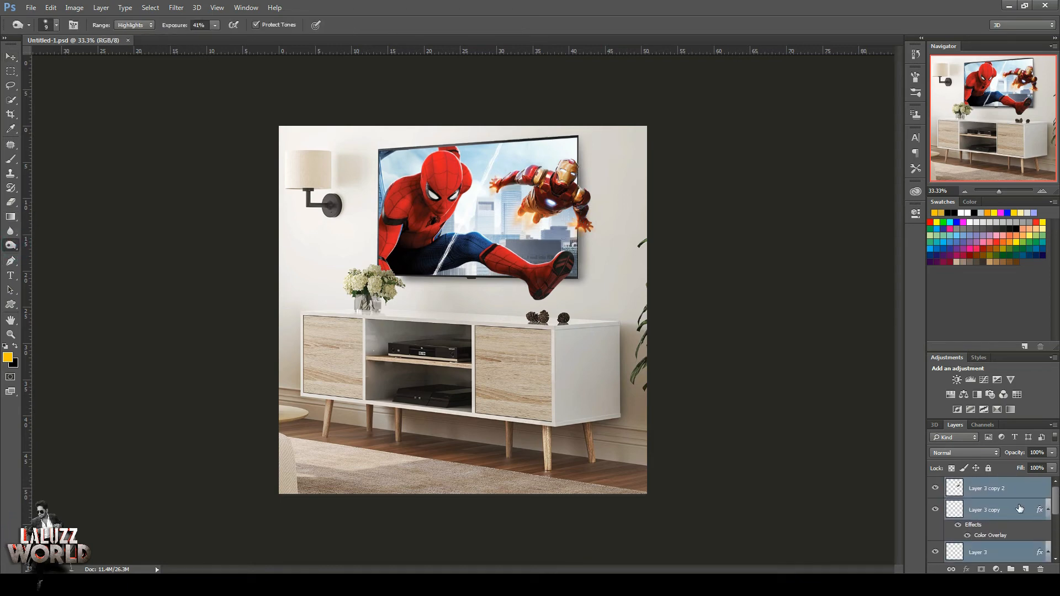
pyautogui.click(1012, 569)
# Add a gray-filled layer above Group 1, clip it to the group and set its blend mode to Soft Light.
pyautogui.click(1024, 569)
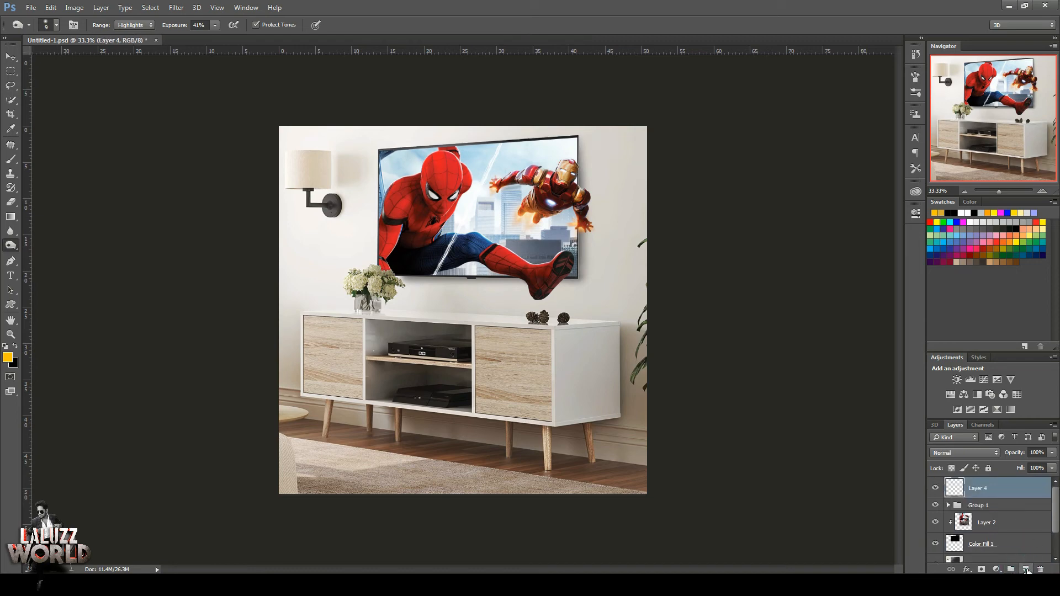
pyautogui.hotkey('shift', 'F5')
pyautogui.press('Return')
pyautogui.rightClick(1008, 493)
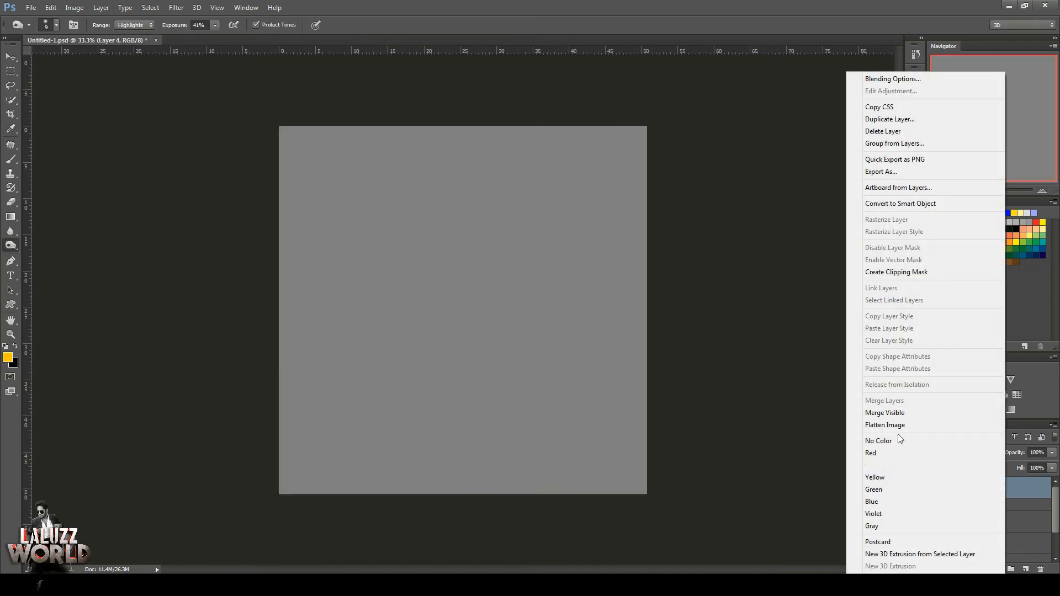
pyautogui.click(915, 271)
pyautogui.click(965, 453)
pyautogui.click(942, 344)
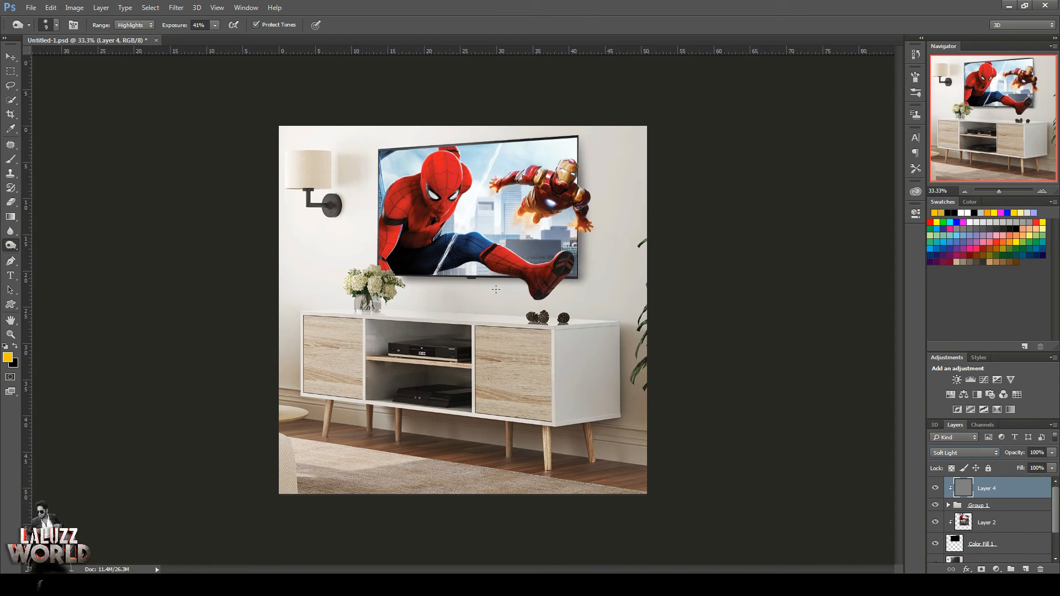
# Set the Dodge tool's brush size to 99 px for working on the gray Soft Light layer.
pyautogui.click(58, 26)
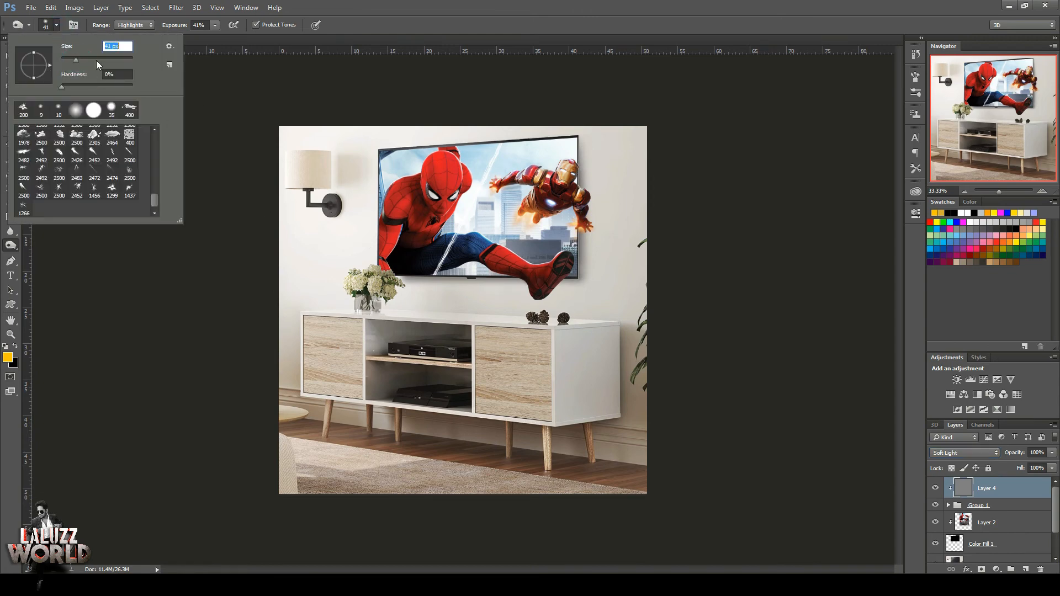
pyautogui.write('99')
pyautogui.press('Return')
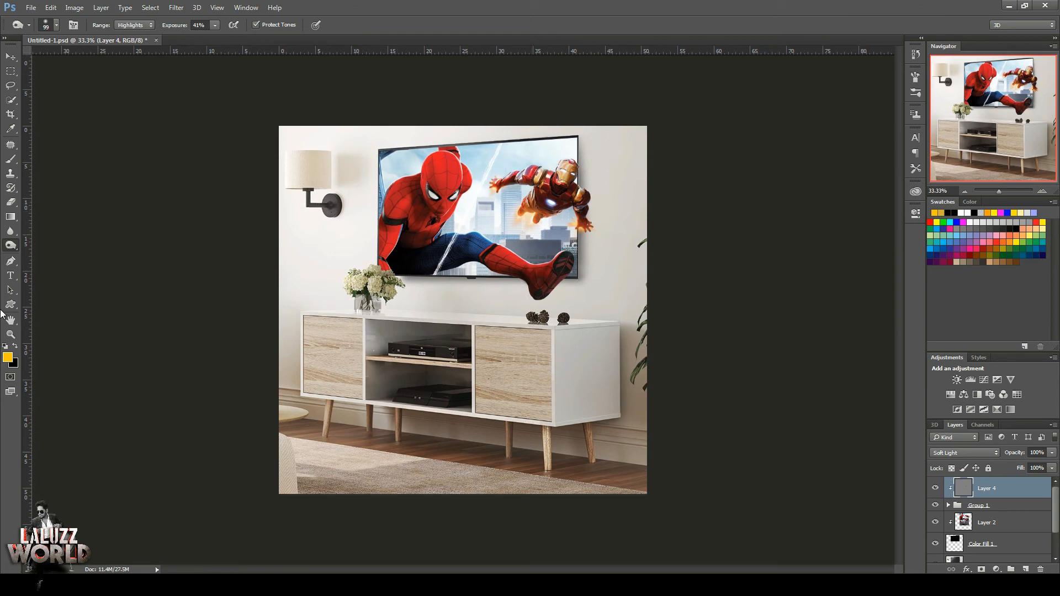
# Duplicate Group 1 and clip the gray Layer 4 to the group copy.
pyautogui.press('v')
pyautogui.click(1034, 507)
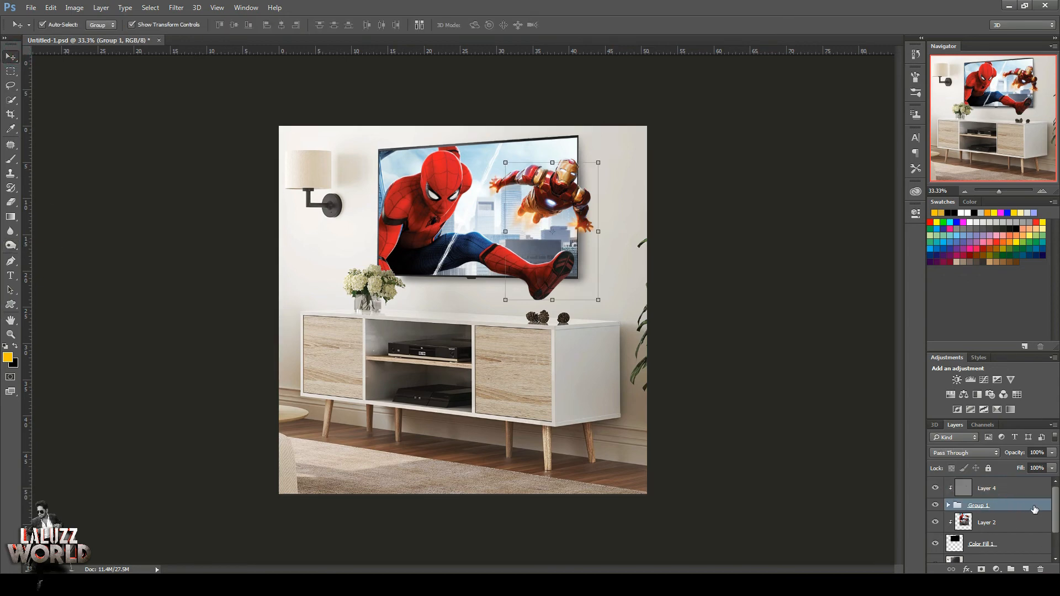
pyautogui.click(988, 488)
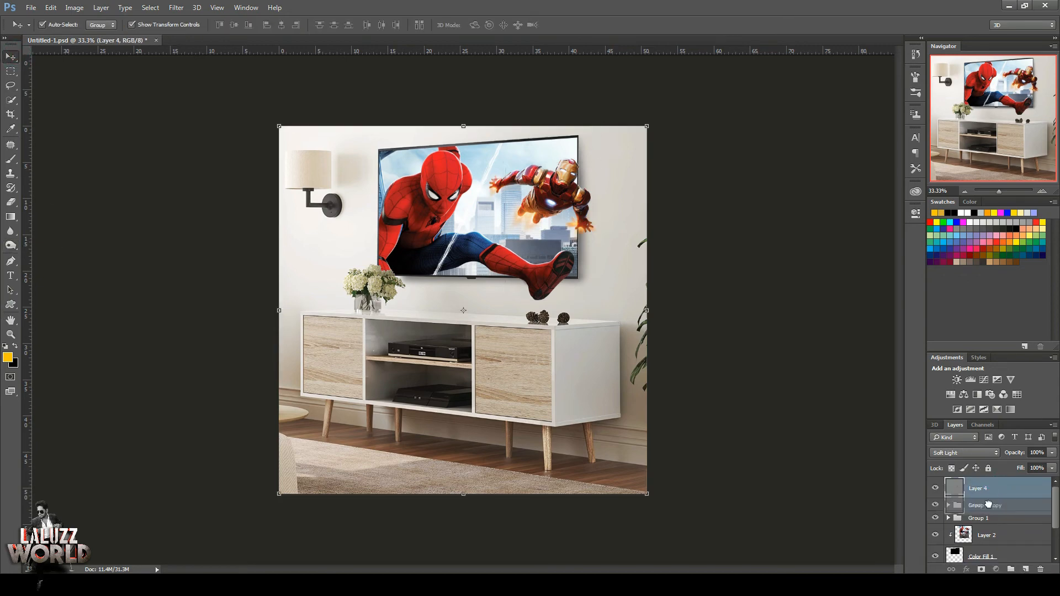
pyautogui.rightClick(998, 488)
pyautogui.click(889, 272)
# Merge the original Group 1 into one layer and turn it into a dark shadow shape with Hue/Saturation.
pyautogui.click(1021, 523)
pyautogui.rightClick(1021, 522)
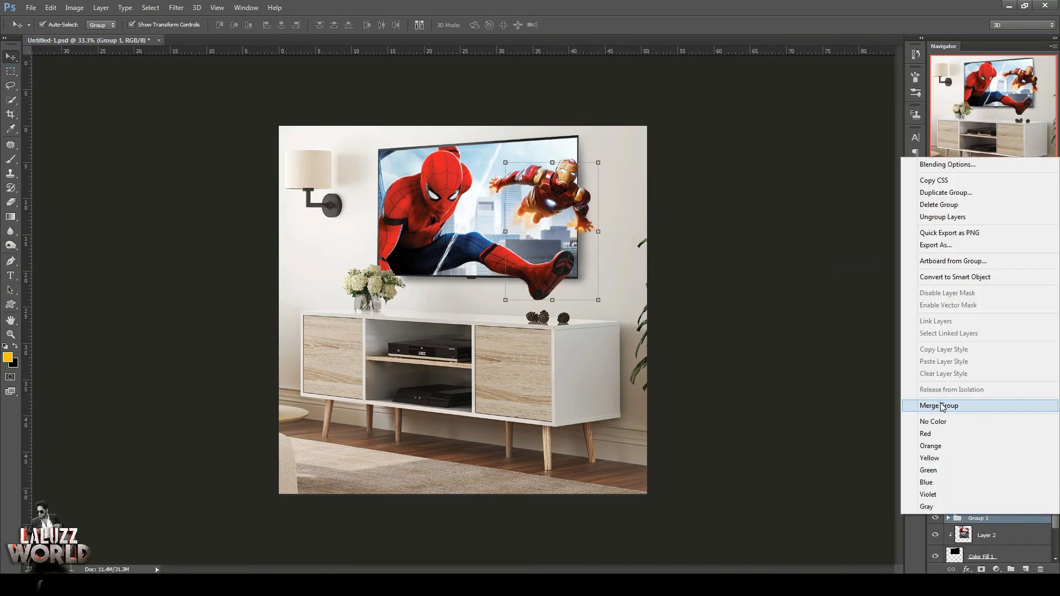
pyautogui.click(944, 409)
pyautogui.click(173, 10)
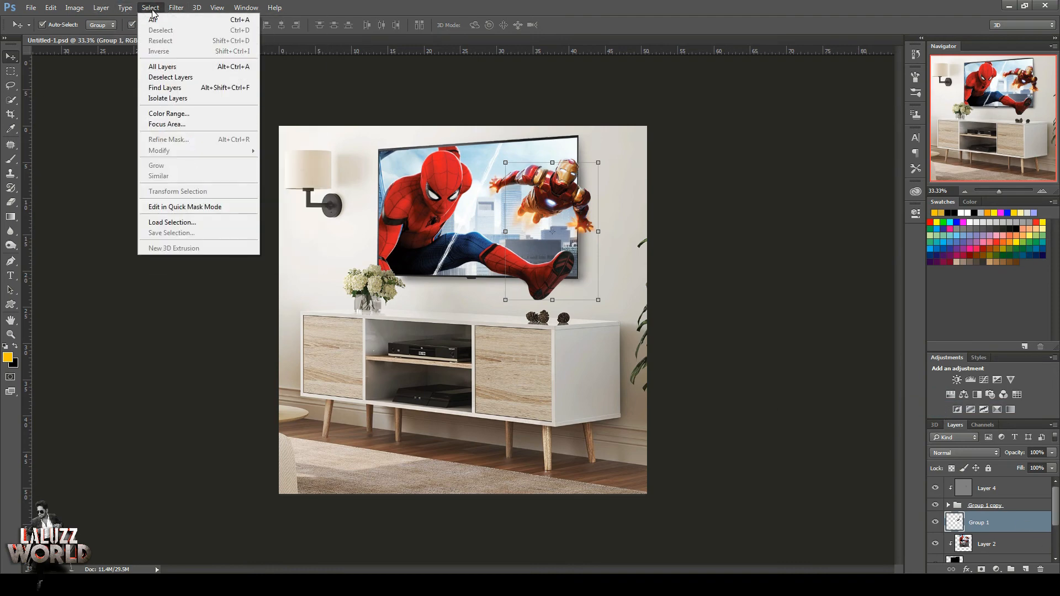
pyautogui.moveTo(210, 129)
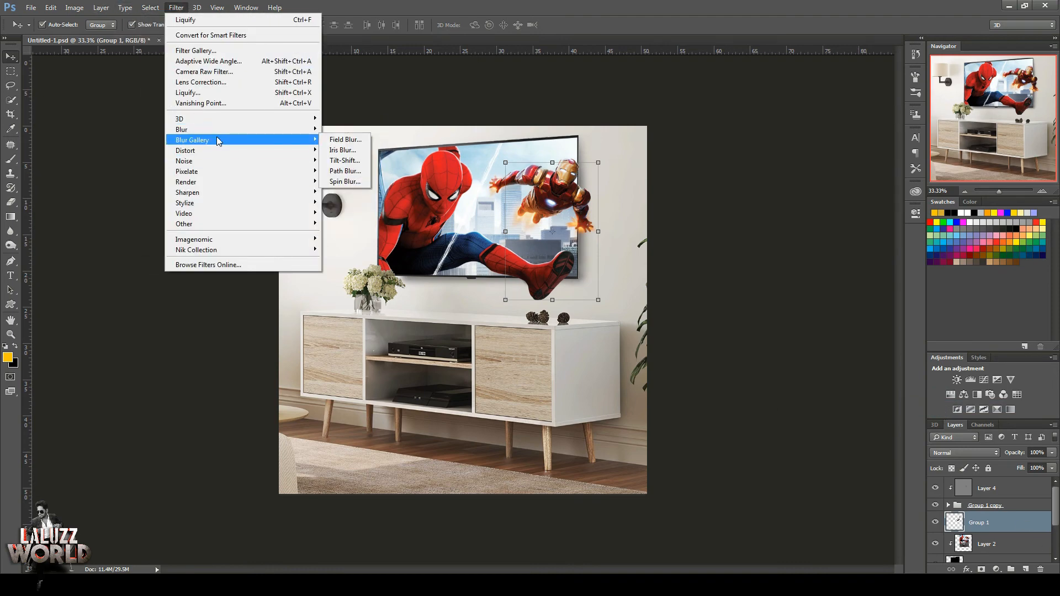
pyautogui.moveTo(75, 8)
pyautogui.moveTo(91, 36)
pyautogui.click(225, 92)
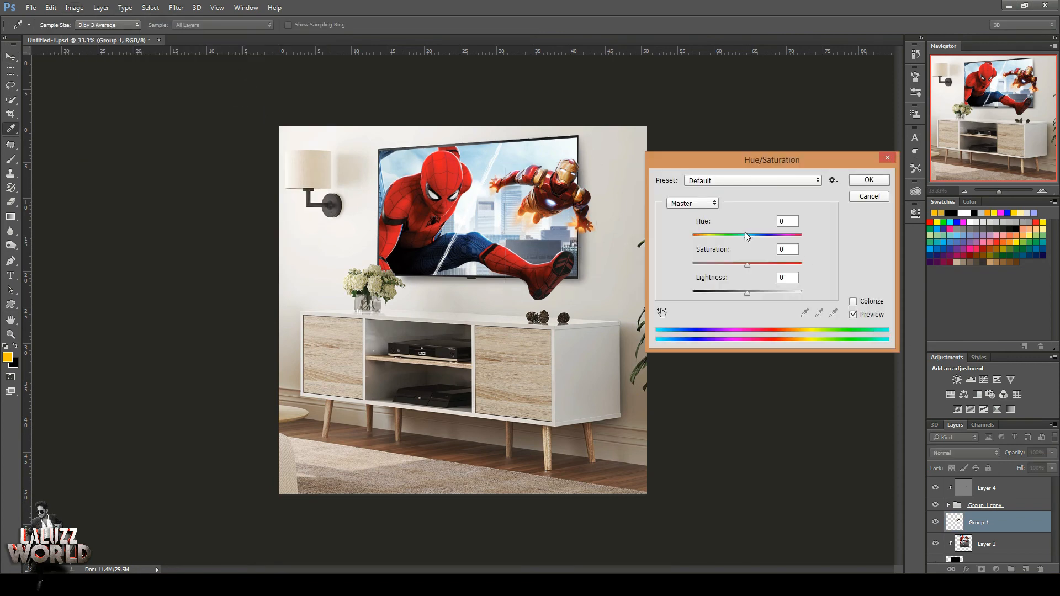
pyautogui.moveTo(747, 236); pyautogui.dragTo(693, 237)
pyautogui.moveTo(747, 265); pyautogui.dragTo(692, 264)
pyautogui.press('Return')
pyautogui.press('v')
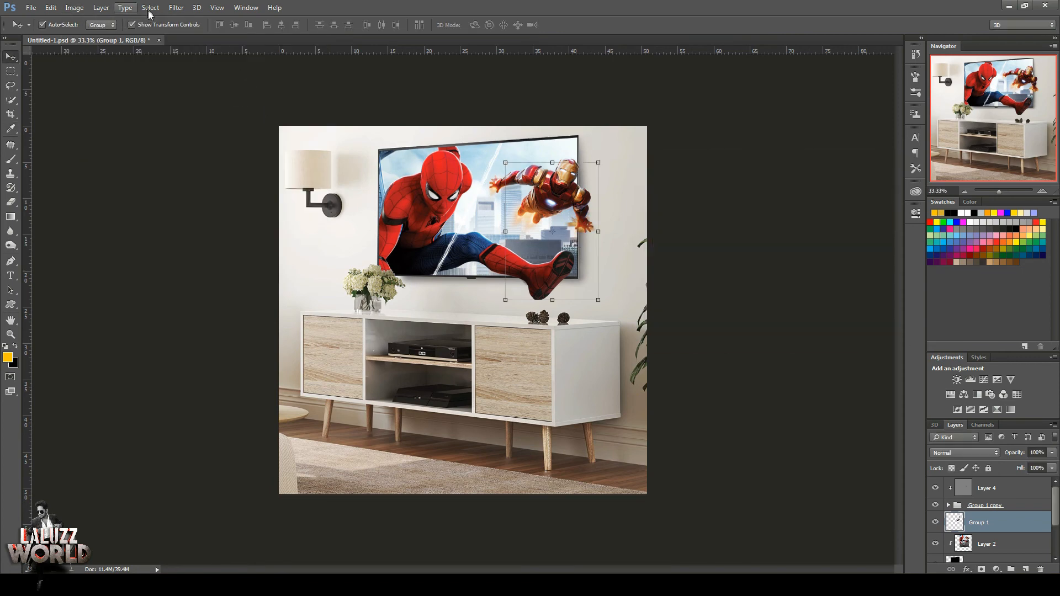
# Apply a 12.7 px Gaussian Blur to the dark Group 1 layer.
pyautogui.click(176, 8)
pyautogui.moveTo(221, 130)
pyautogui.click(349, 171)
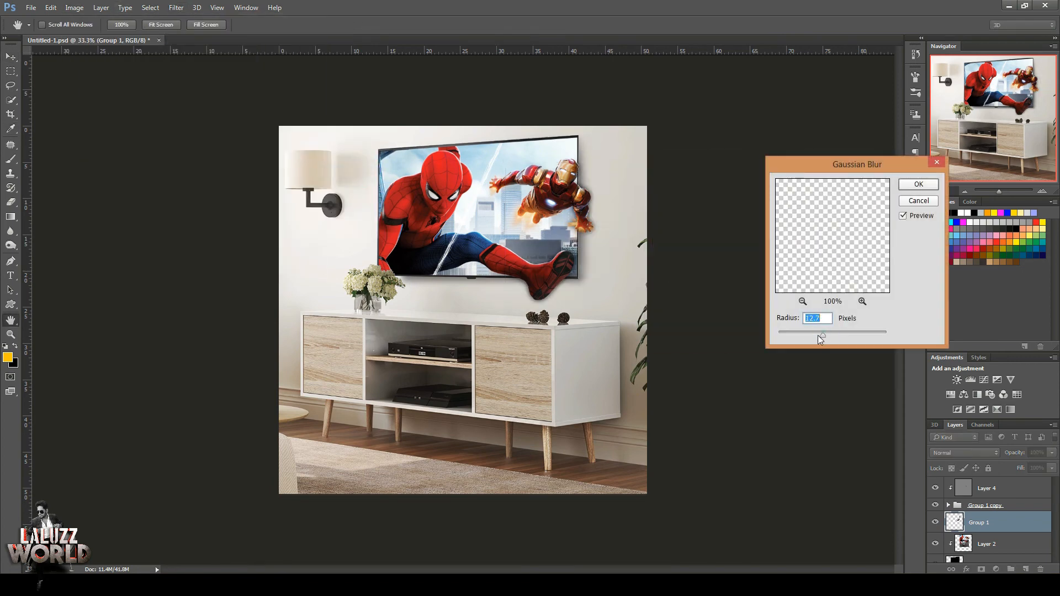
pyautogui.click(918, 184)
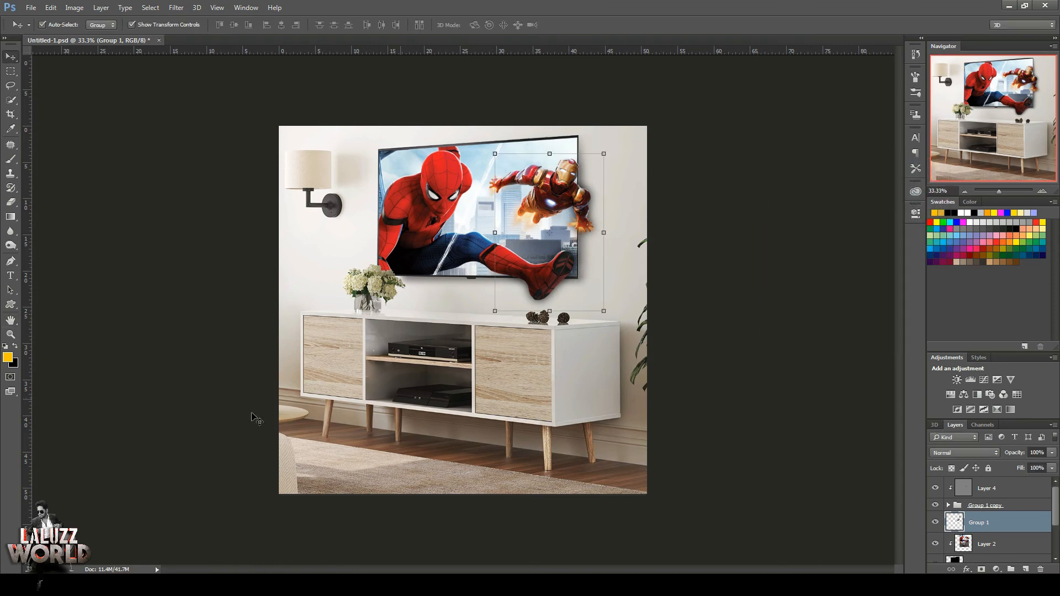
# Choose a soft round 200 px brush, then add a layer mask to the Group 1 shadow layer and invert it to black.
pyautogui.click(11, 159)
pyautogui.click(56, 25)
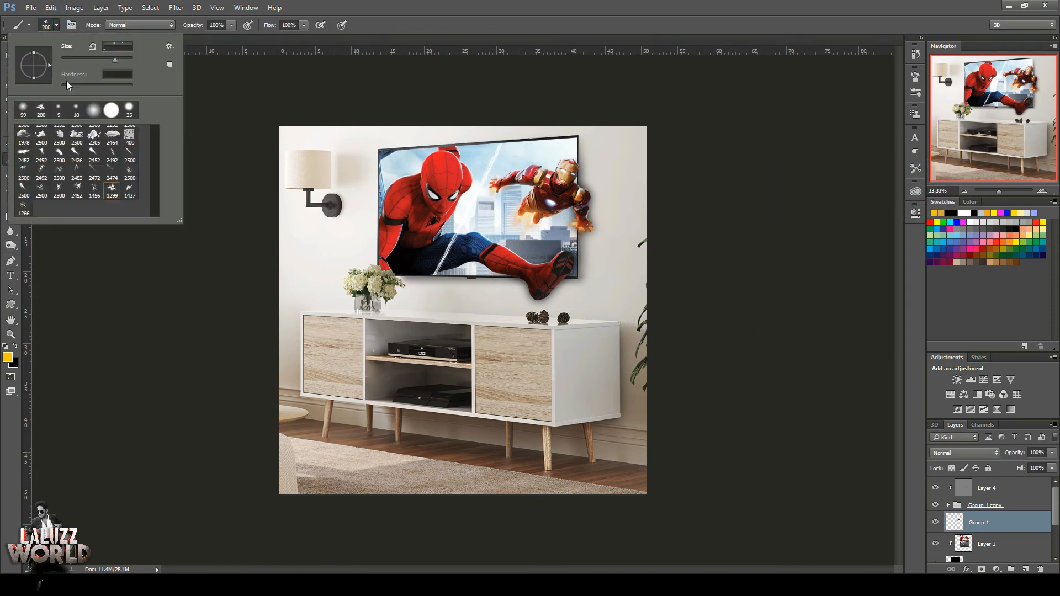
pyautogui.click(92, 111)
pyautogui.click(981, 569)
pyautogui.click(915, 213)
pyautogui.click(835, 315)
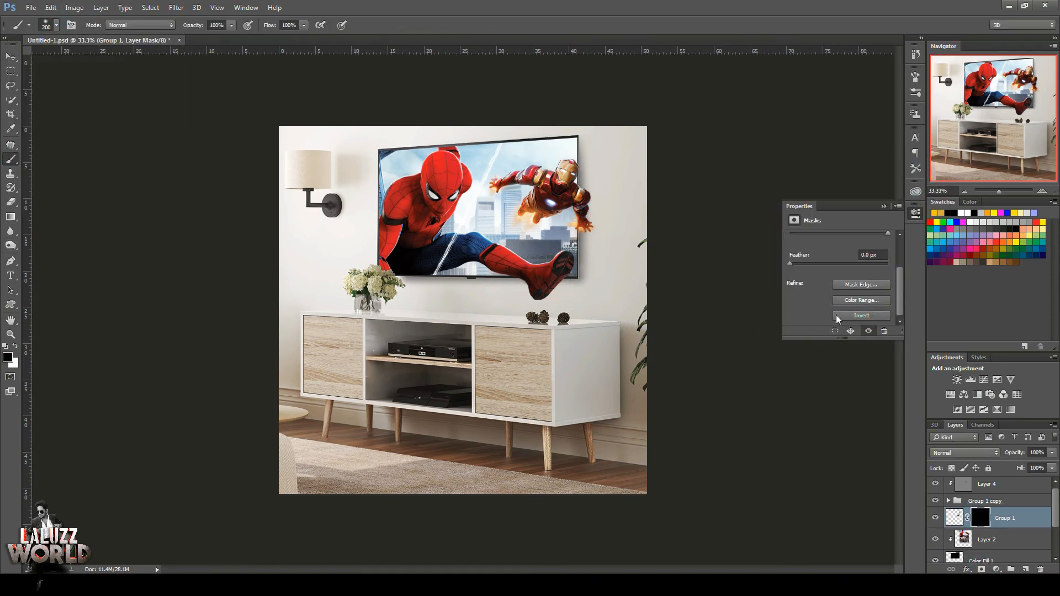
pyautogui.click(915, 213)
# Paint white on the shadow's mask around Spider-Man's foot and Iron Man's arm, and reduce the layer opacity to 81%.
pyautogui.click(15, 346)
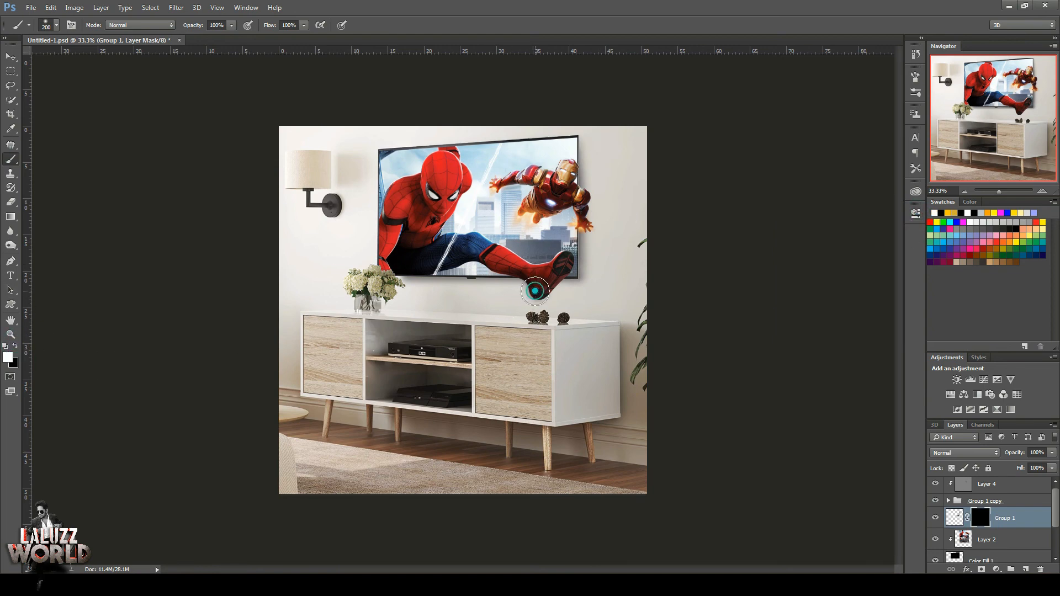
pyautogui.moveTo(552, 294); pyautogui.dragTo(543, 302)
pyautogui.moveTo(599, 208); pyautogui.dragTo(598, 223)
pyautogui.click(1051, 453)
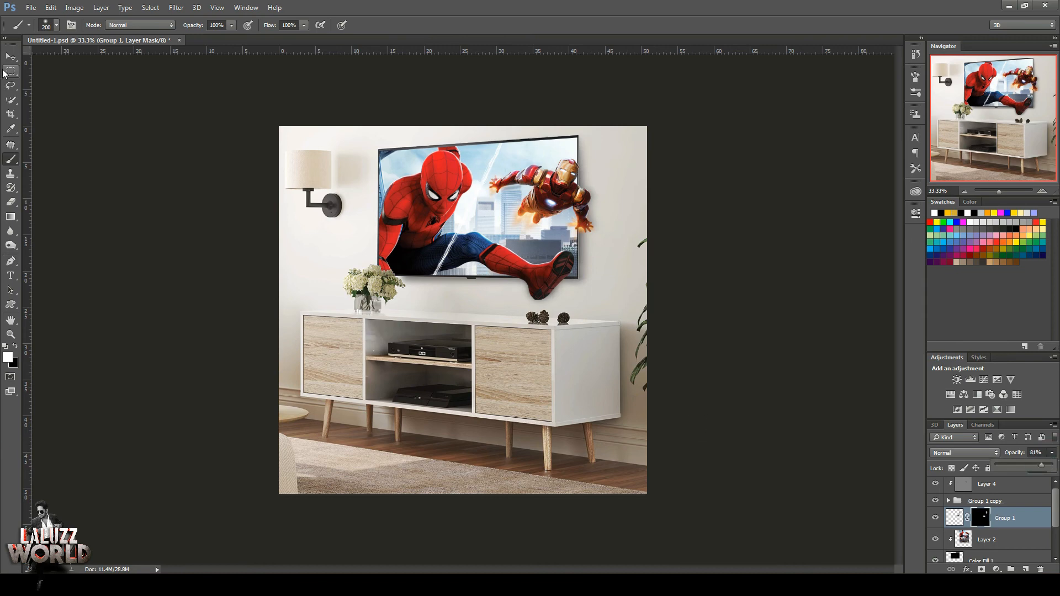
pyautogui.click(535, 293)
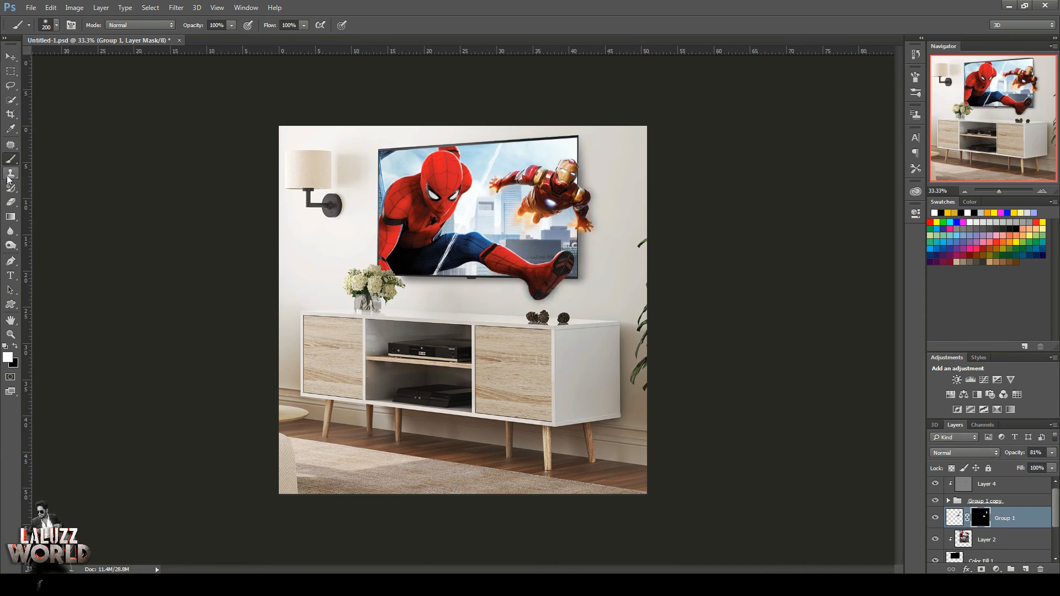
# Check the shadows at 50% zoom and save the document.
pyautogui.click(9, 57)
pyautogui.click(1042, 192)
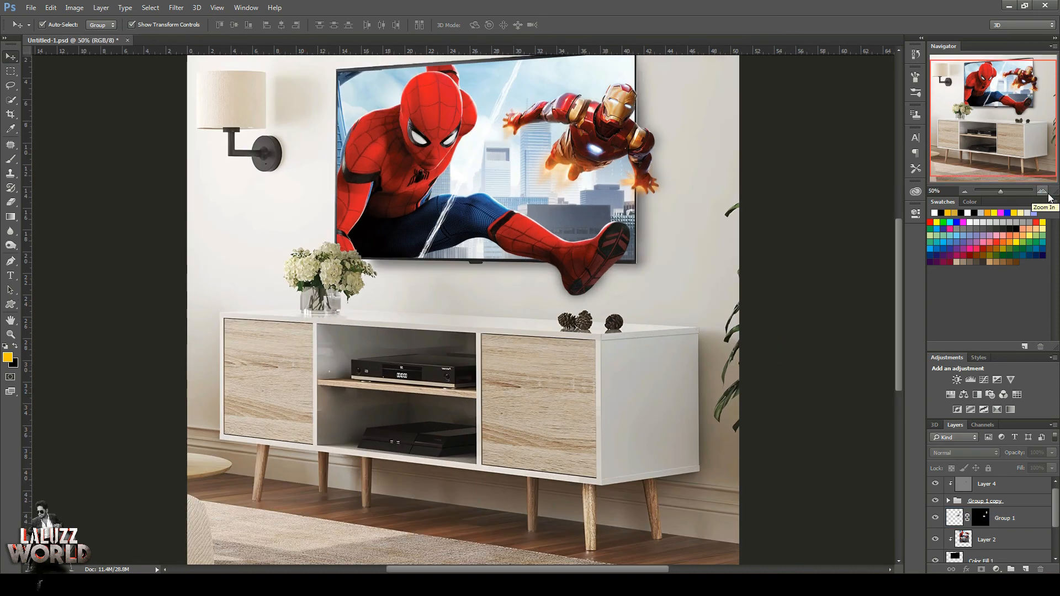
pyautogui.click(965, 191)
pyautogui.hotkey('ctrl', 's')
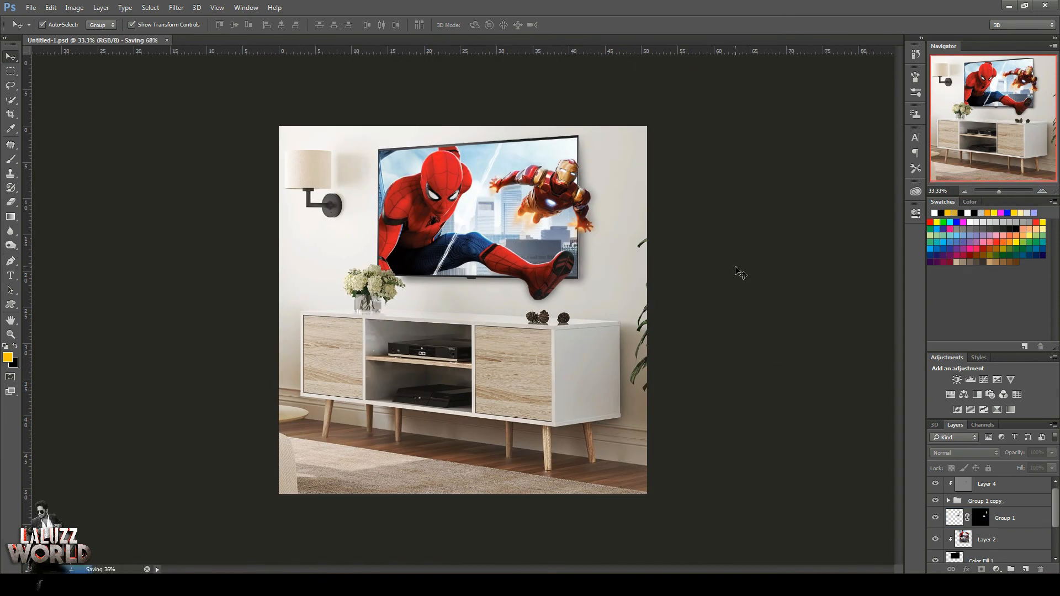
# Add a new layer above Layer 4 and stamp all visible layers into it.
pyautogui.moveTo(1054, 515); pyautogui.dragTo(1054, 505)
pyautogui.click(1030, 492)
pyautogui.hotkey('ctrl', 'alt', 'shift', 'n')
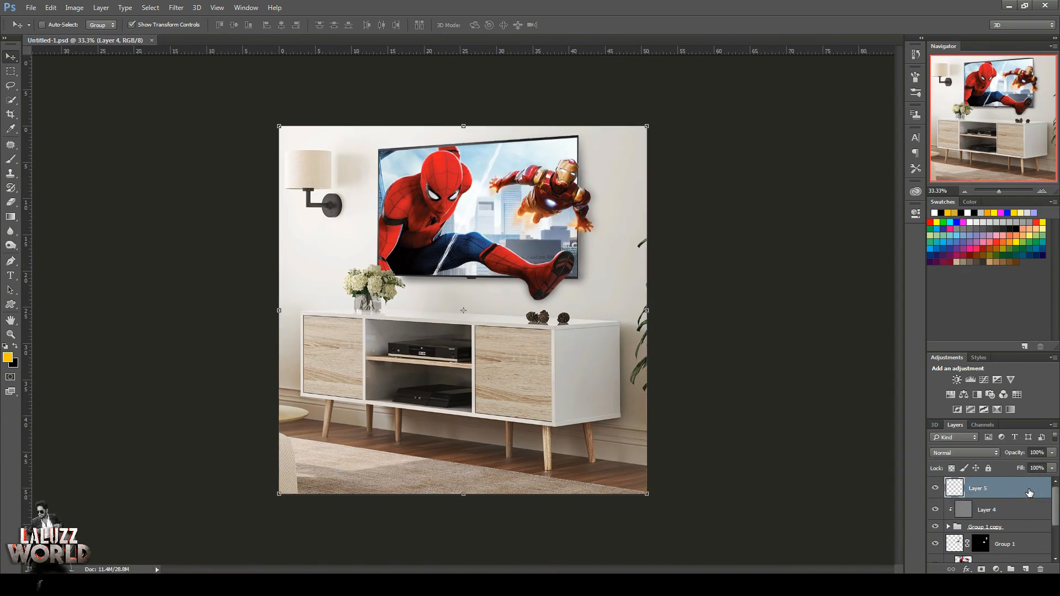
pyautogui.hotkey('ctrl', 'alt', 'shift', 'e')
# Apply a Camera Raw grade to Layer 5 with temperature +8, tint -8, exposure +0.25, contrast +17 and clarity +5.
pyautogui.click(177, 7)
pyautogui.click(187, 74)
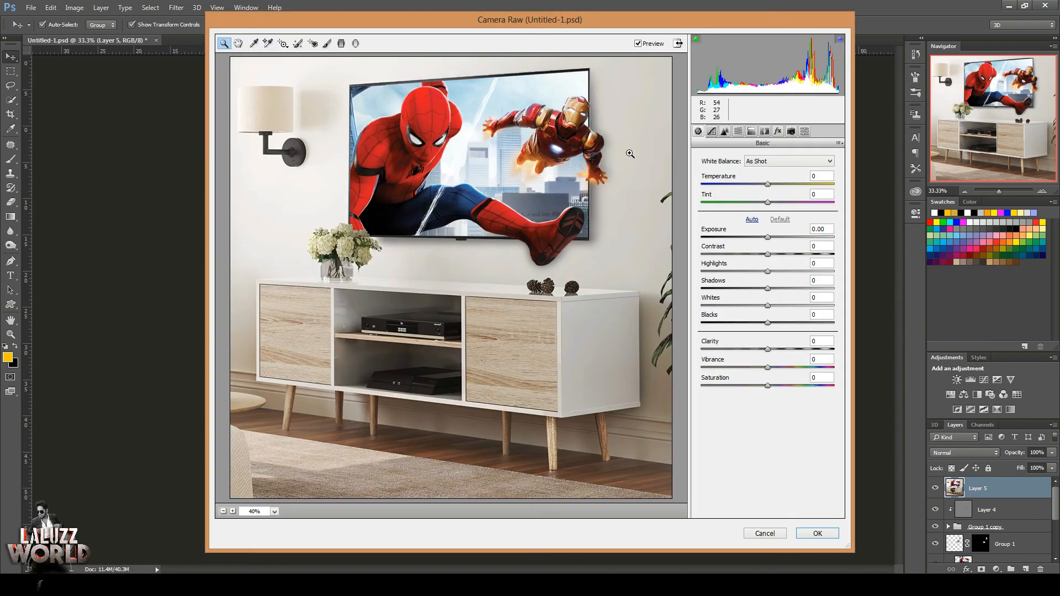
pyautogui.moveTo(767, 239); pyautogui.dragTo(779, 254)
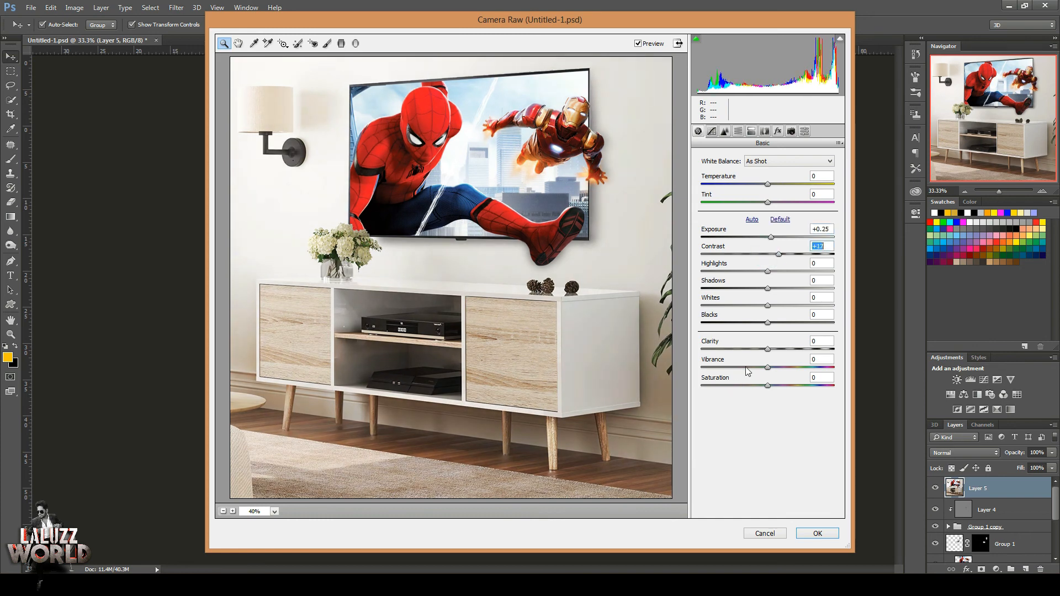
pyautogui.moveTo(767, 349); pyautogui.dragTo(771, 350)
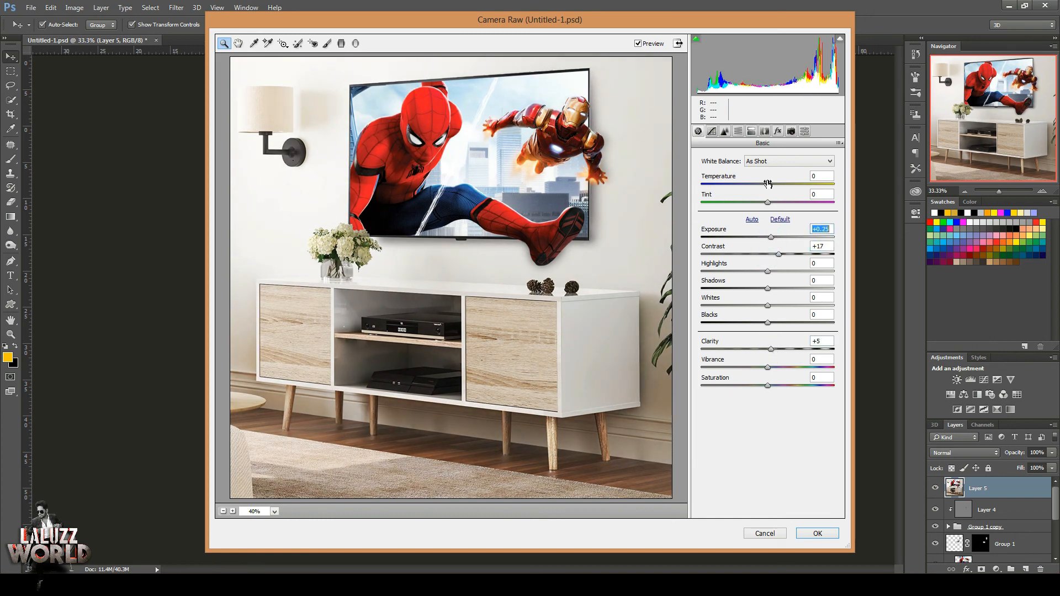
pyautogui.moveTo(767, 184); pyautogui.dragTo(763, 203)
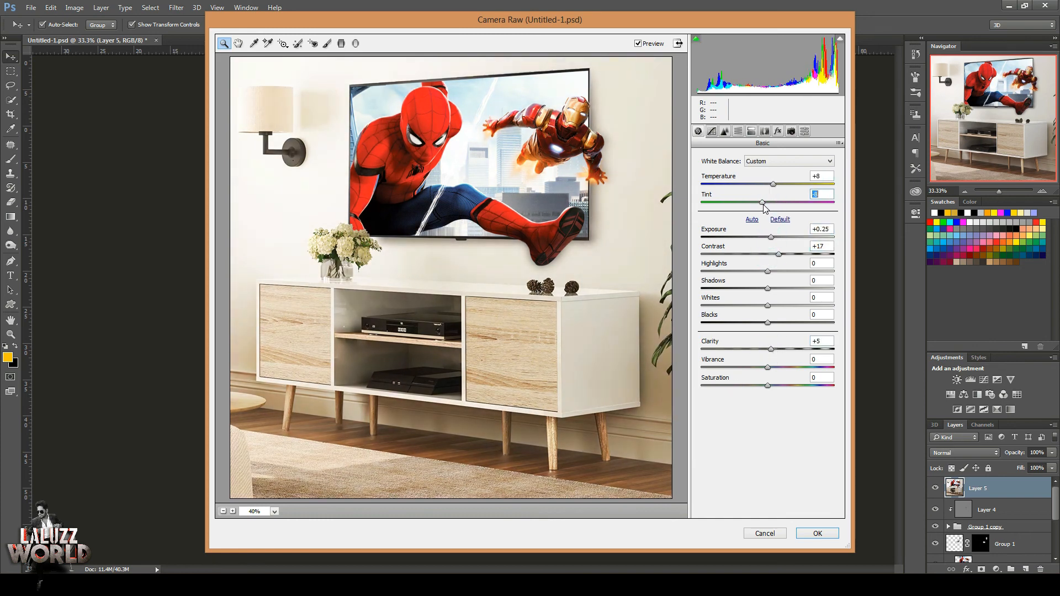
pyautogui.click(831, 533)
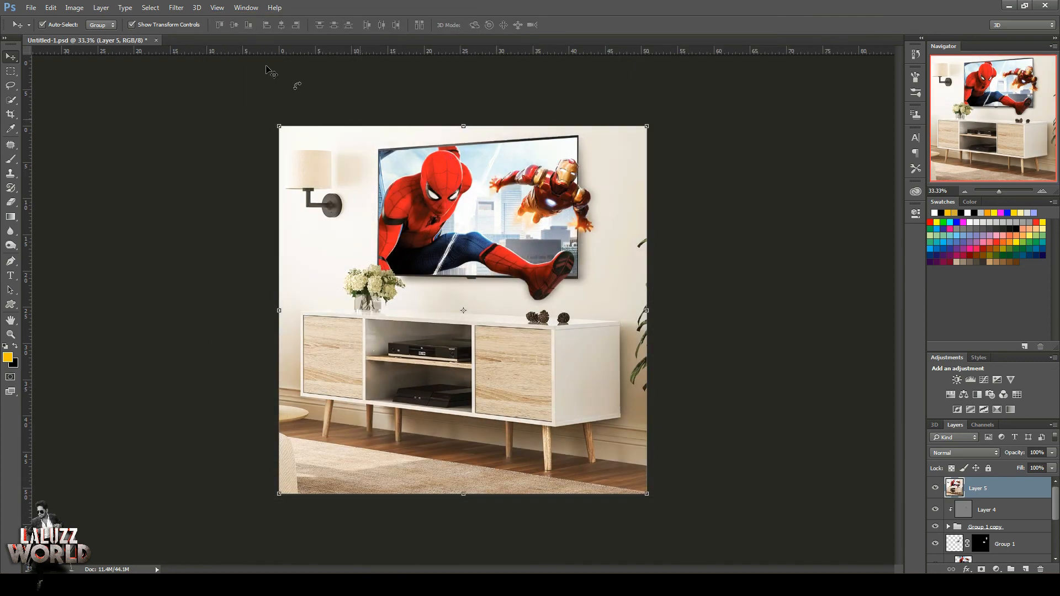
# Apply Camera Raw again with a large Radial Filter around the image, darkening outside it with exposure -2.70, contrast -22, highlights -44 and feather 100.
pyautogui.click(176, 7)
pyautogui.click(260, 72)
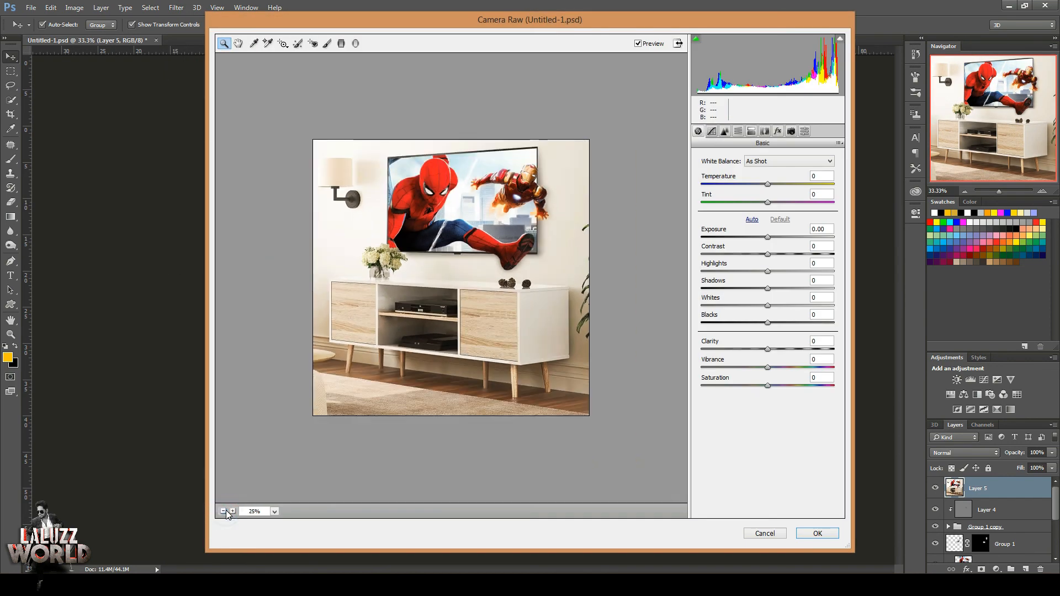
pyautogui.click(355, 44)
pyautogui.moveTo(299, 142)
pyautogui.mouseDown()
pyautogui.moveTo(729, 502)
pyautogui.moveTo(799, 539)
pyautogui.mouseUp()
pyautogui.moveTo(590, 242); pyautogui.dragTo(589, 243)
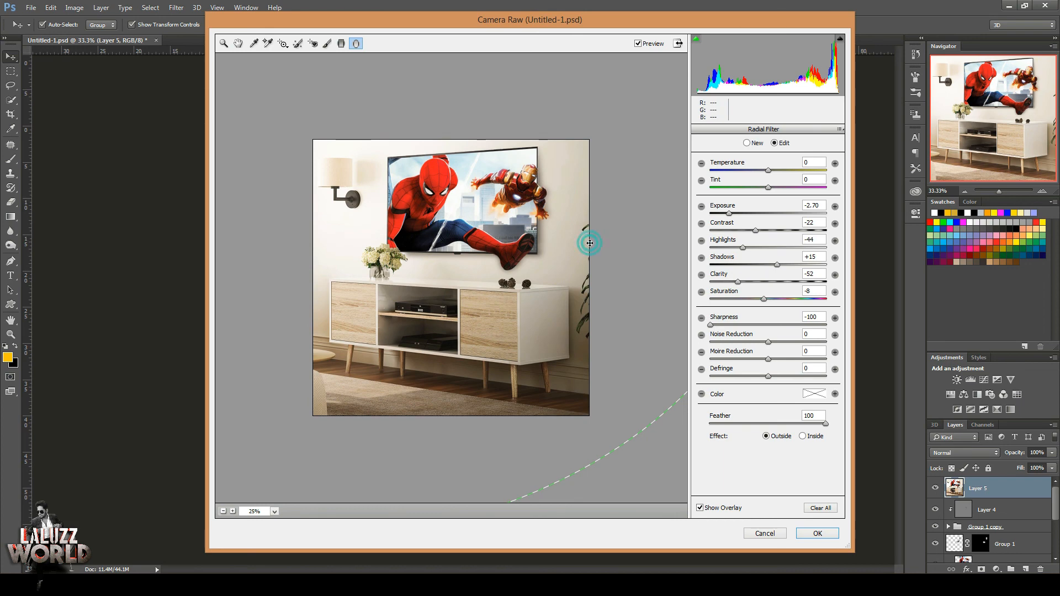
pyautogui.click(818, 533)
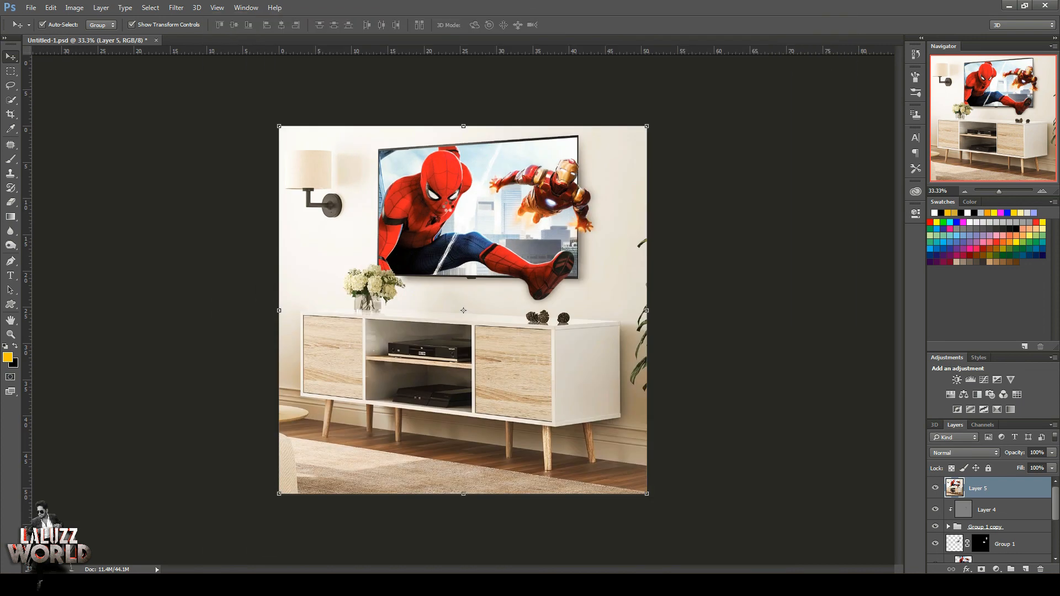
# Save the document and check the graded image at 50% zoom.
pyautogui.hotkey('ctrl', 's')
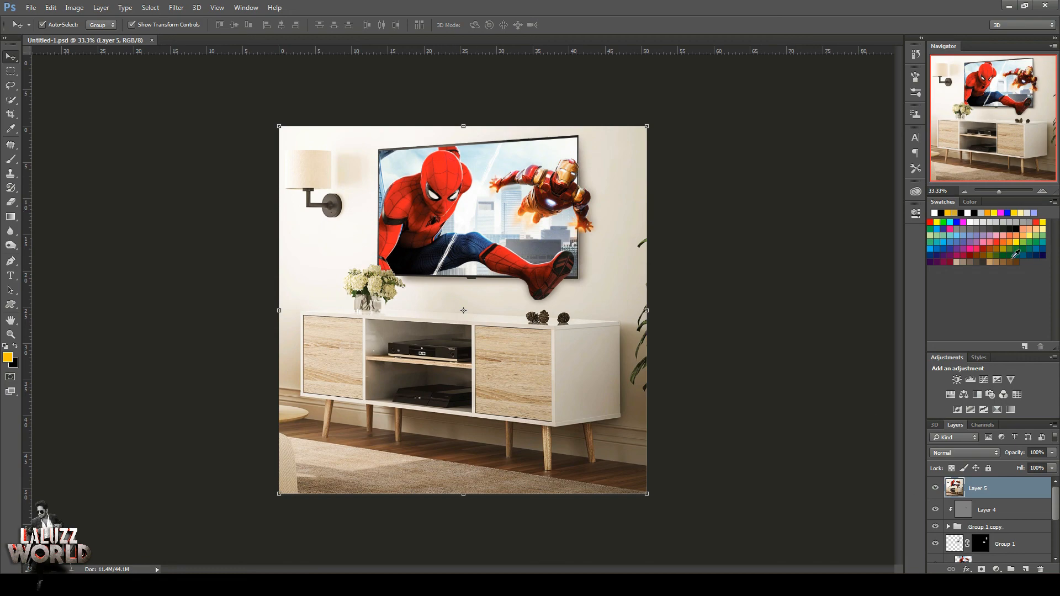
pyautogui.click(1045, 191)
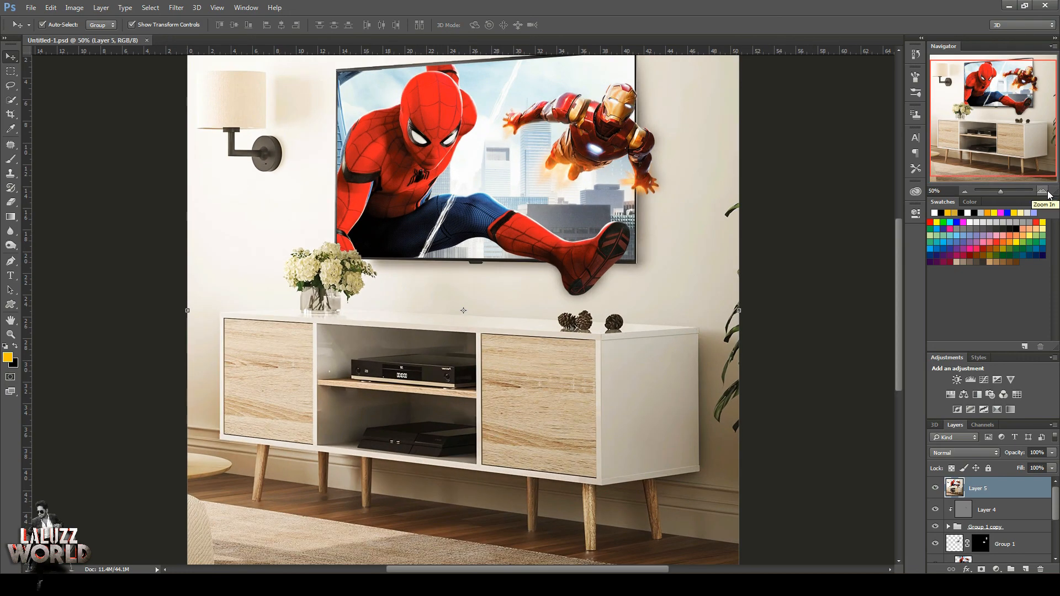